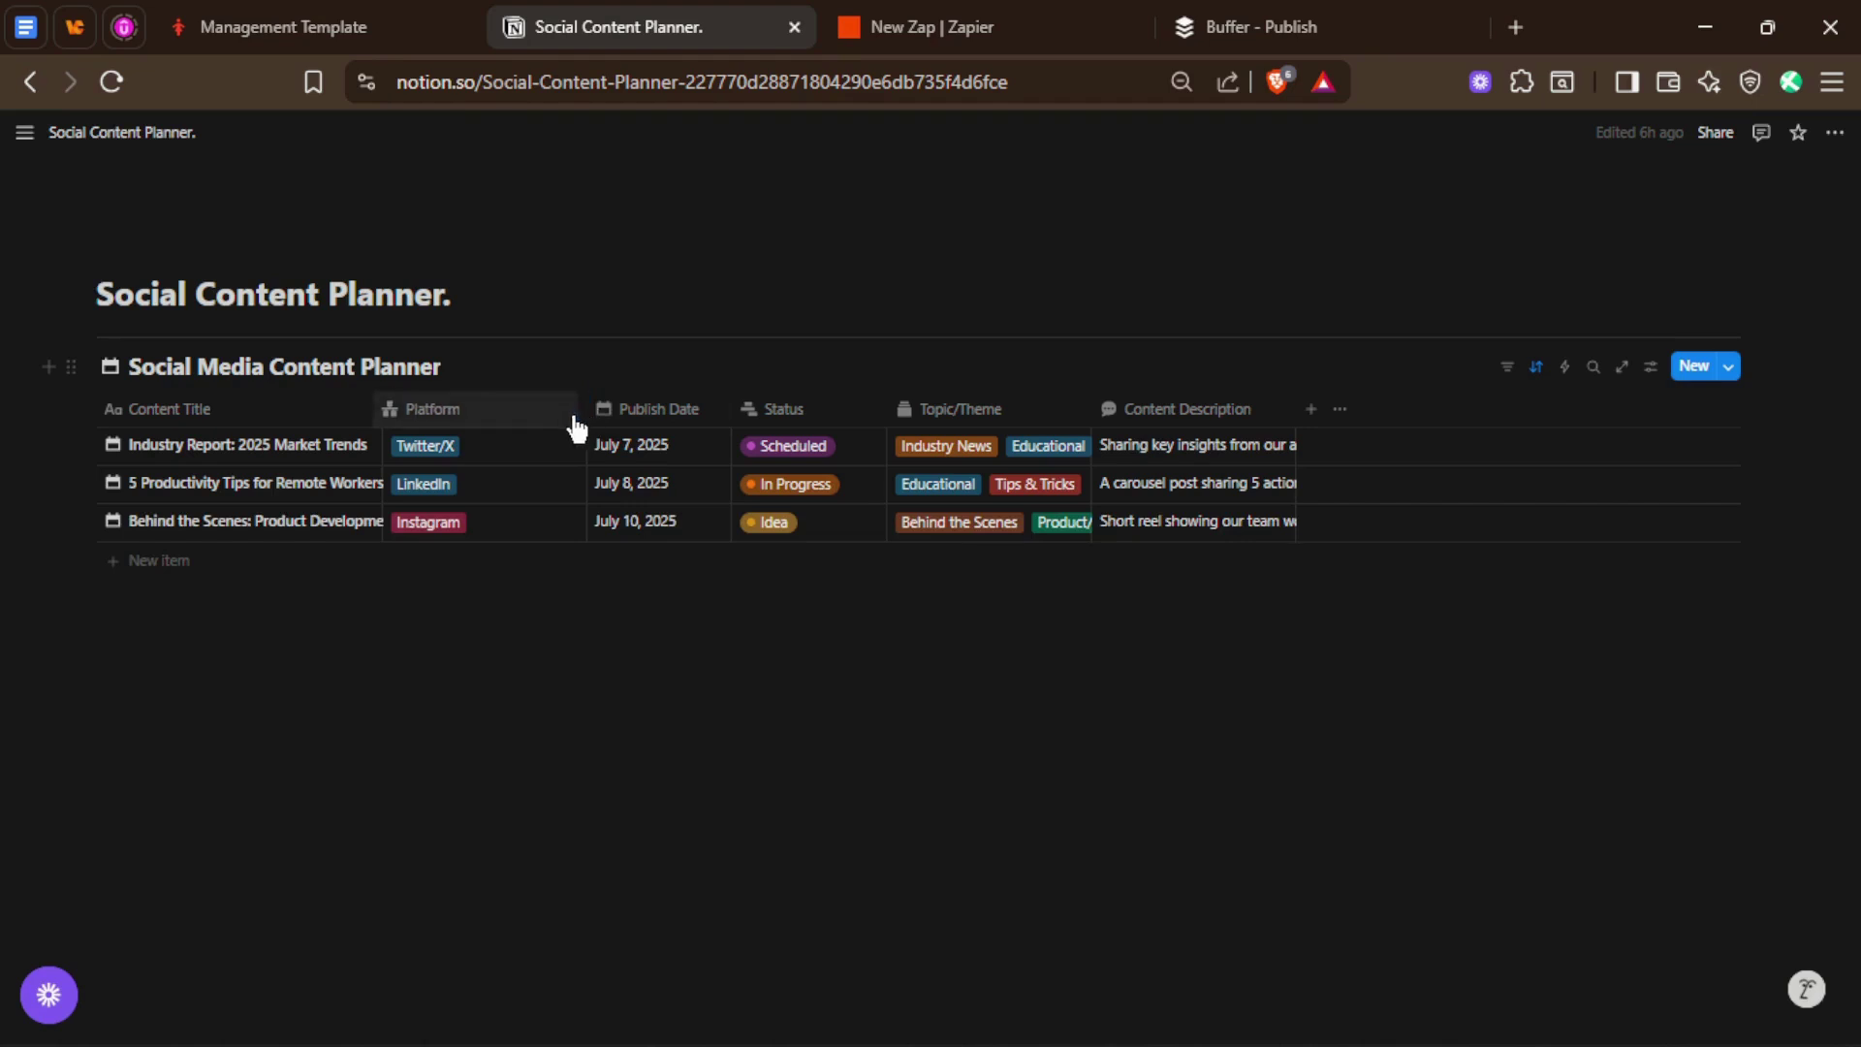
Step: In the Social Media Content Planner table, place the Publish Date column before Platform and narrow the Platform column
{"action": "left_click_drag", "start_coordinate": [577, 427], "coordinate": [581, 428]}
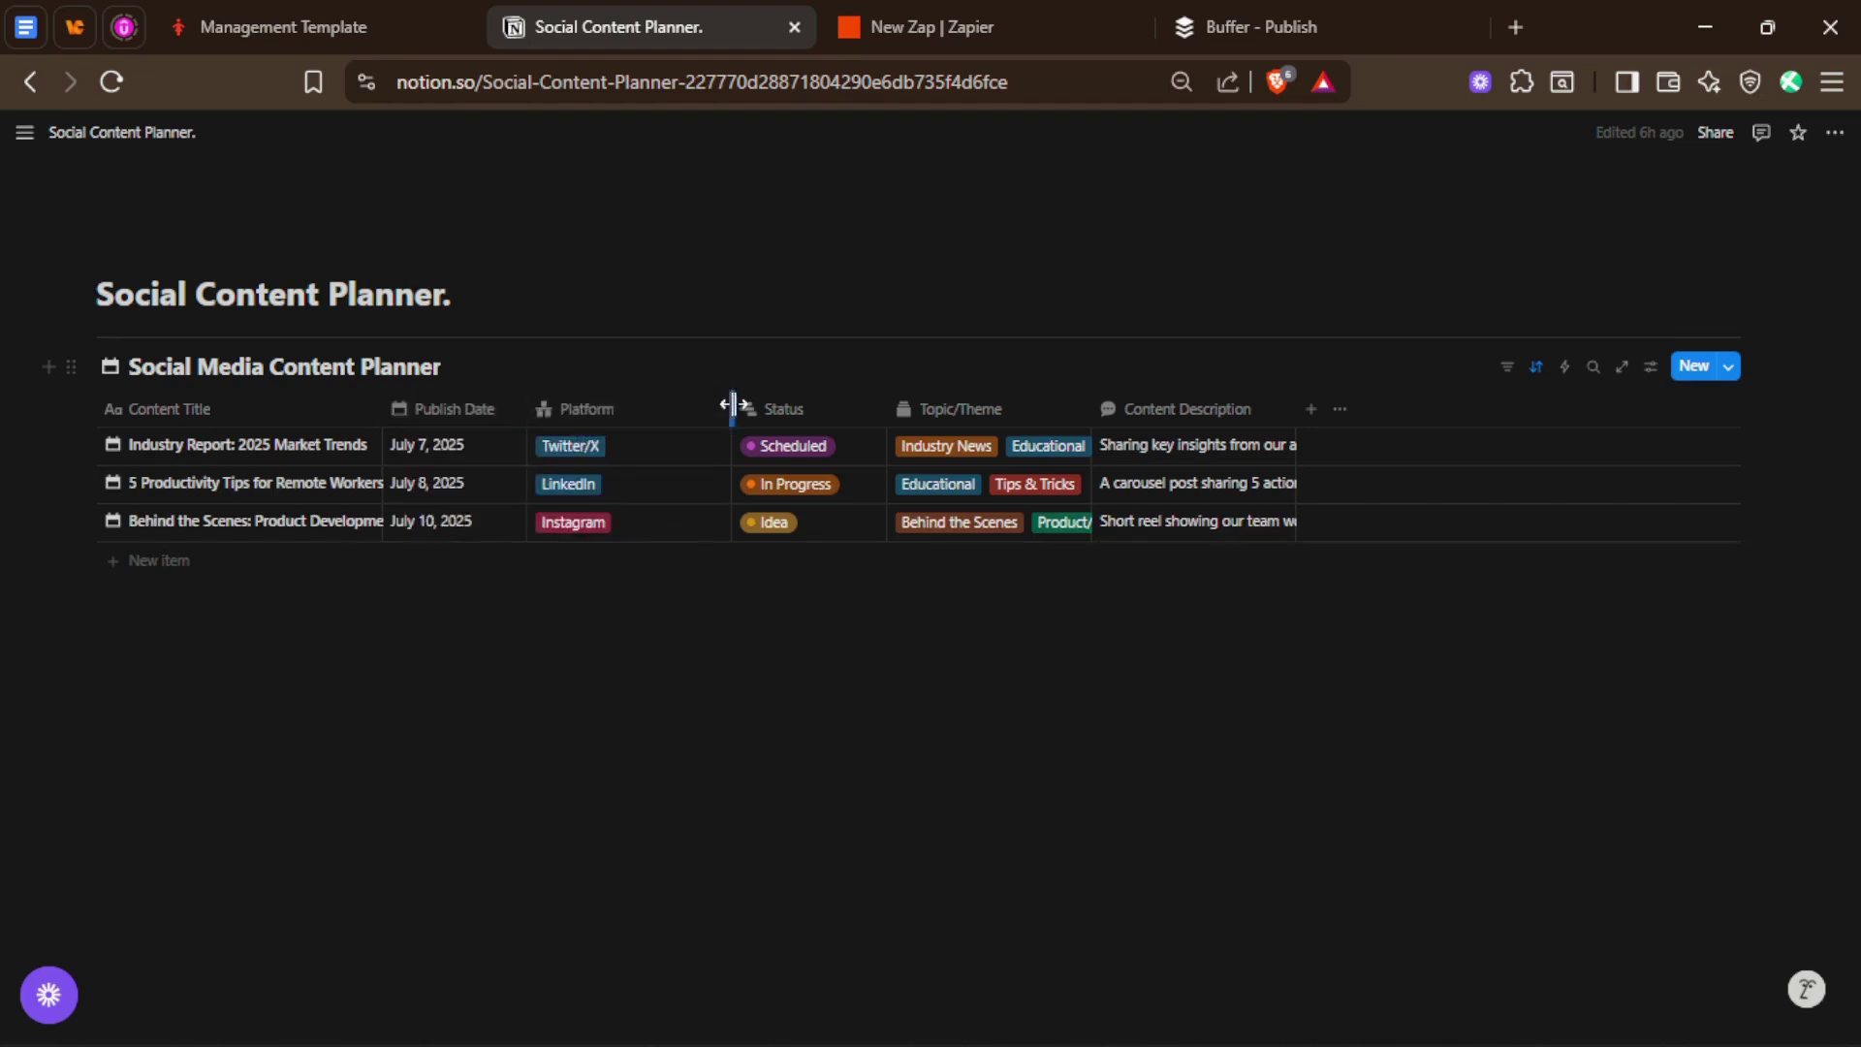
{"action": "left_click_drag", "start_coordinate": [729, 407], "coordinate": [677, 407]}
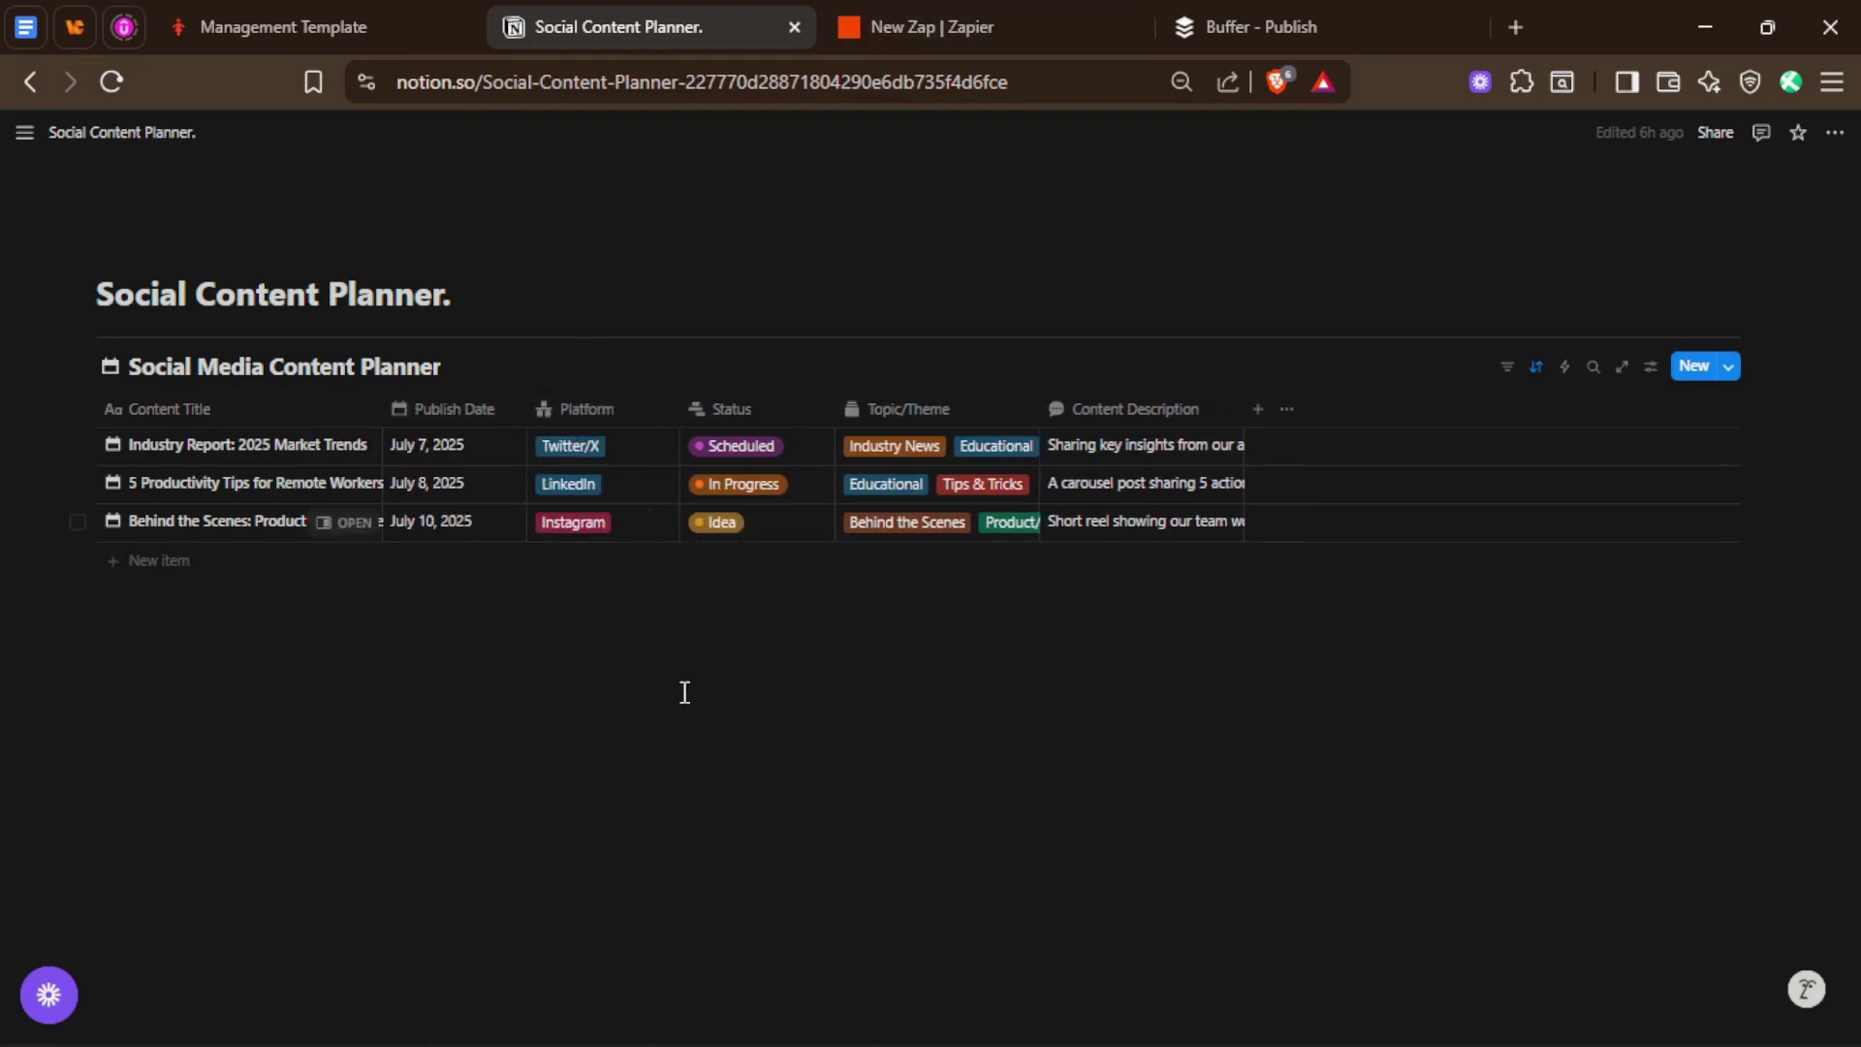
Step: Switch to the new Zap in Zapier and set its trigger to Notion with the New Database Item event
{"action": "left_click", "coordinate": [986, 29]}
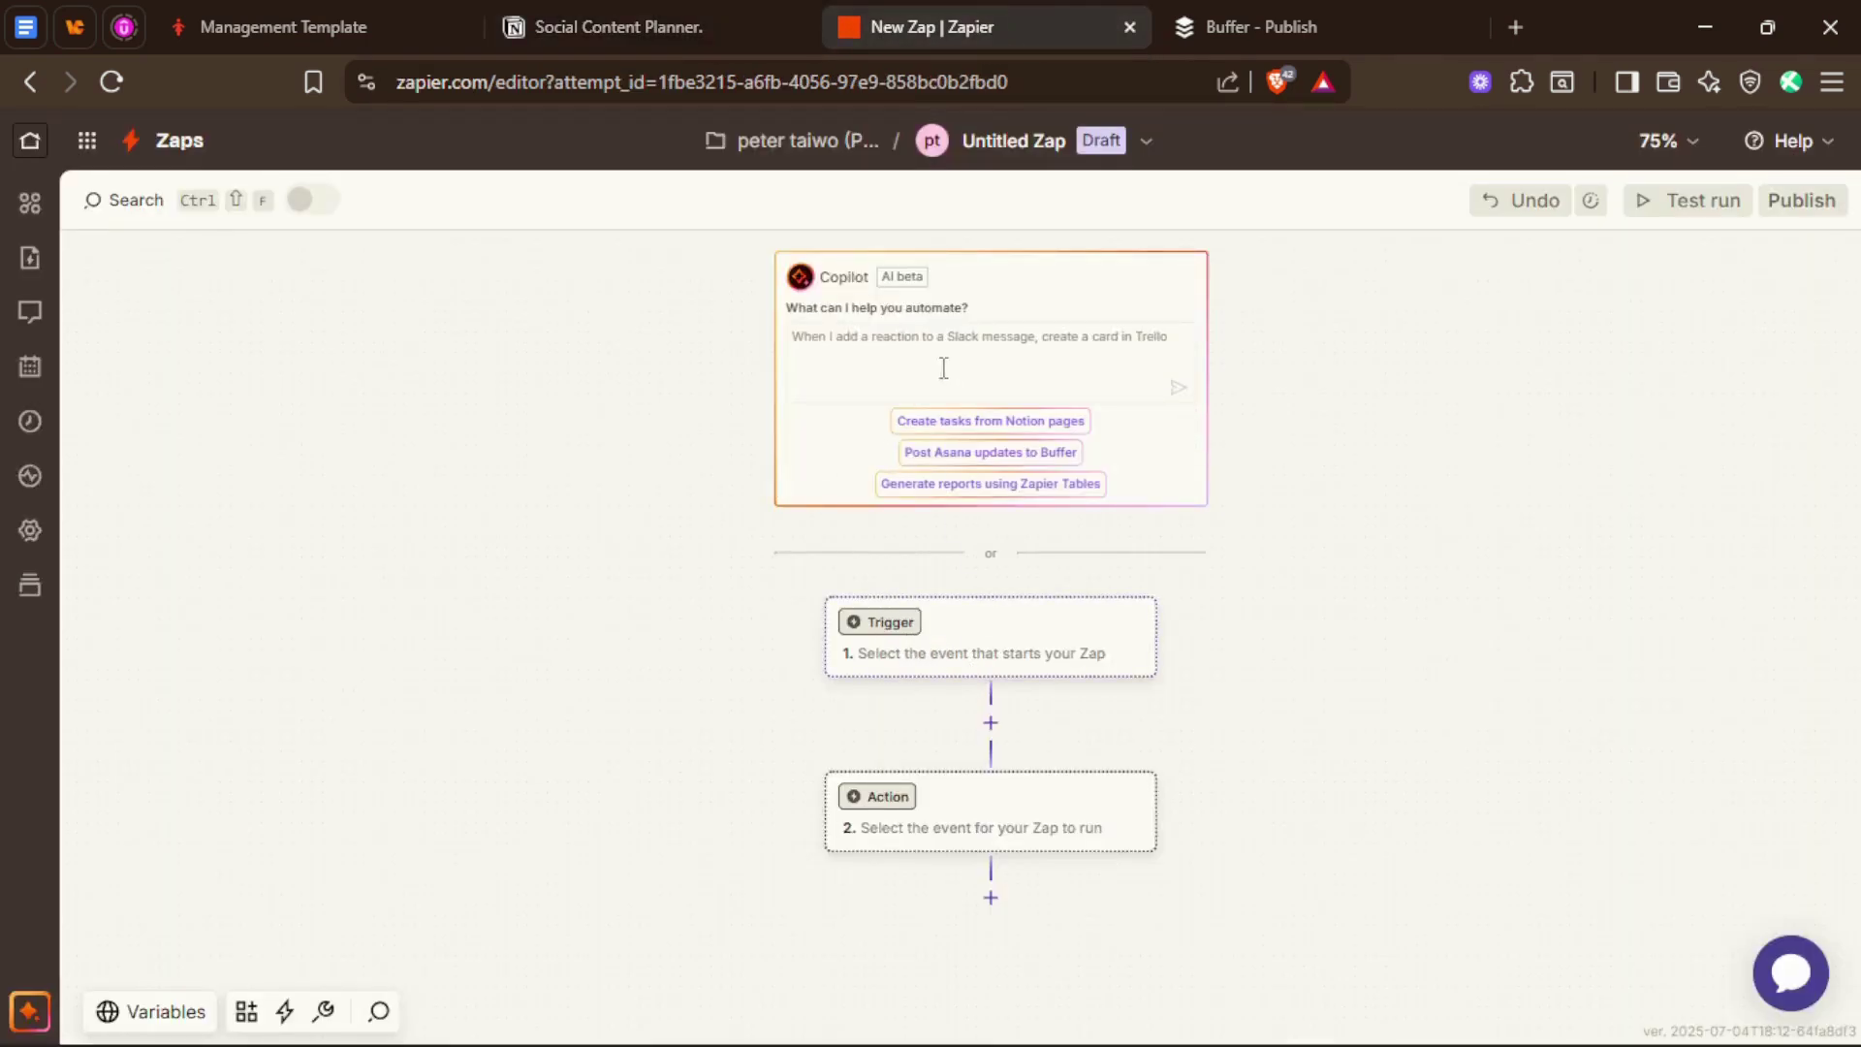
{"action": "left_click_drag", "start_coordinate": [1356, 576], "coordinate": [1289, 473]}
{"action": "left_click", "coordinate": [832, 496]}
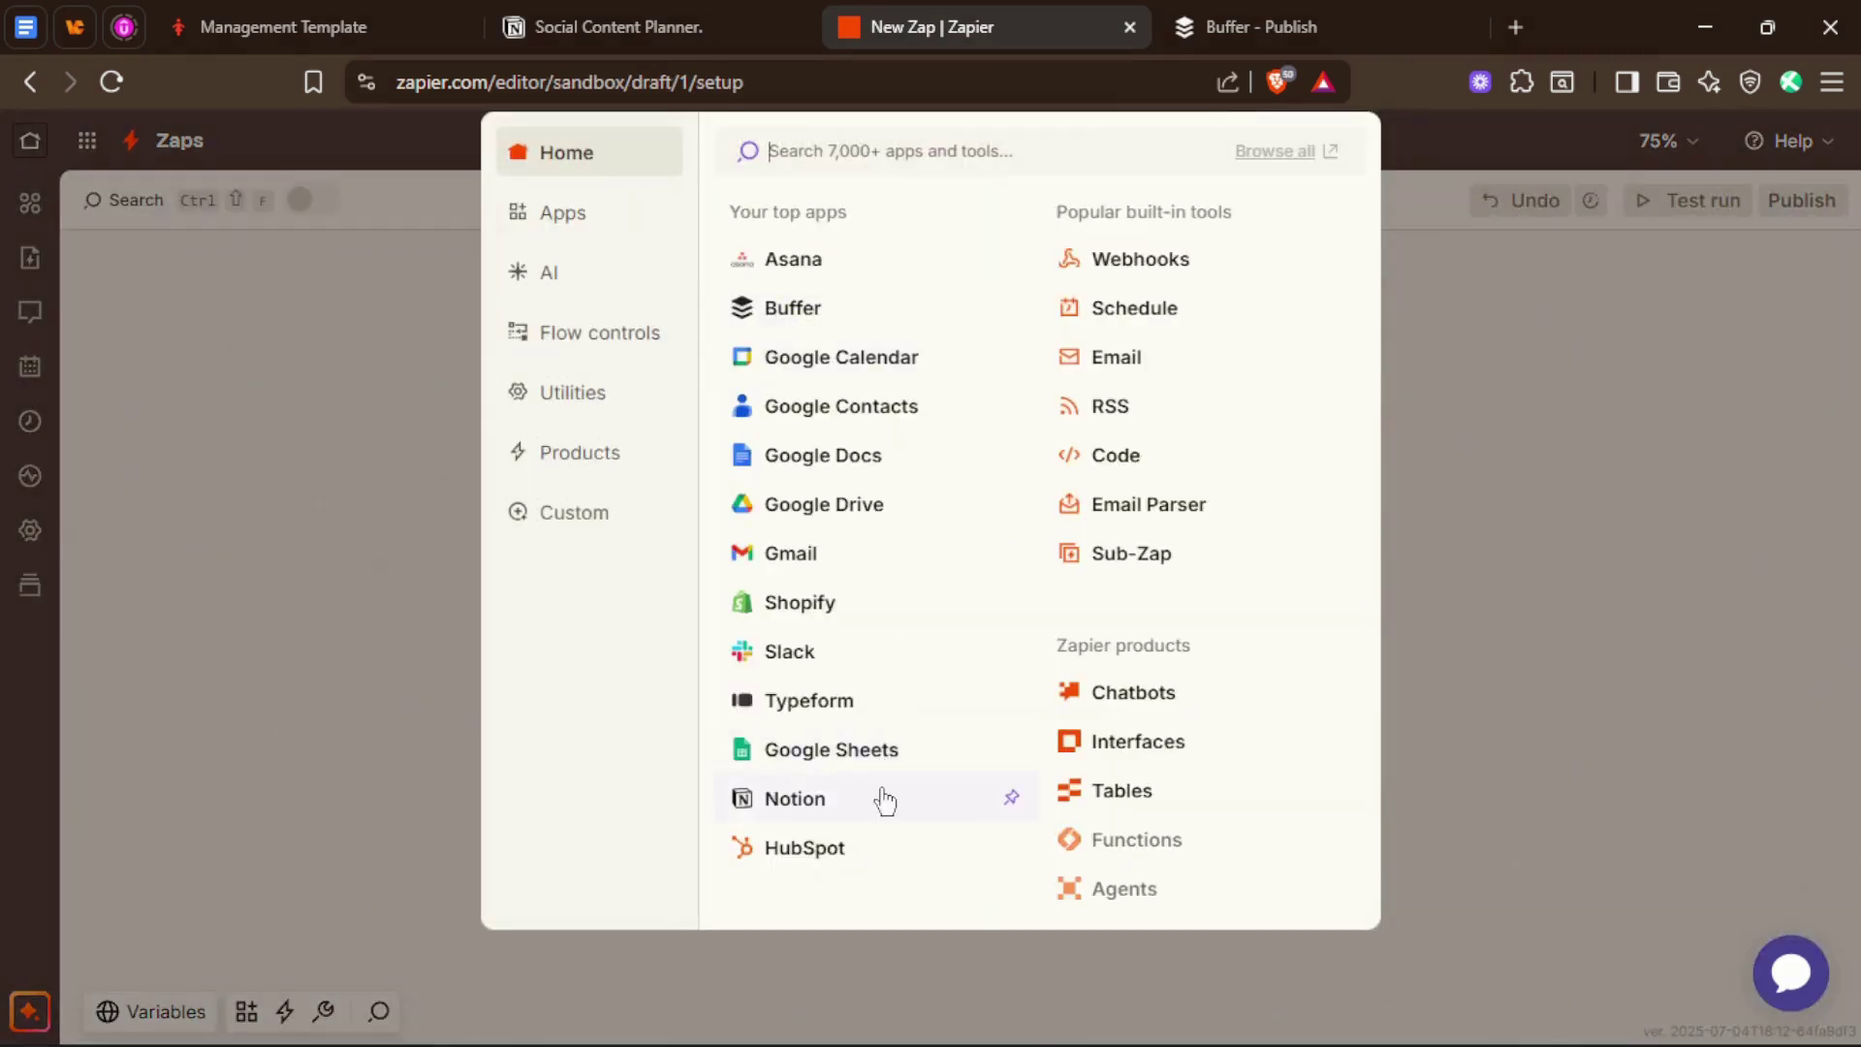
{"action": "left_click", "coordinate": [880, 804]}
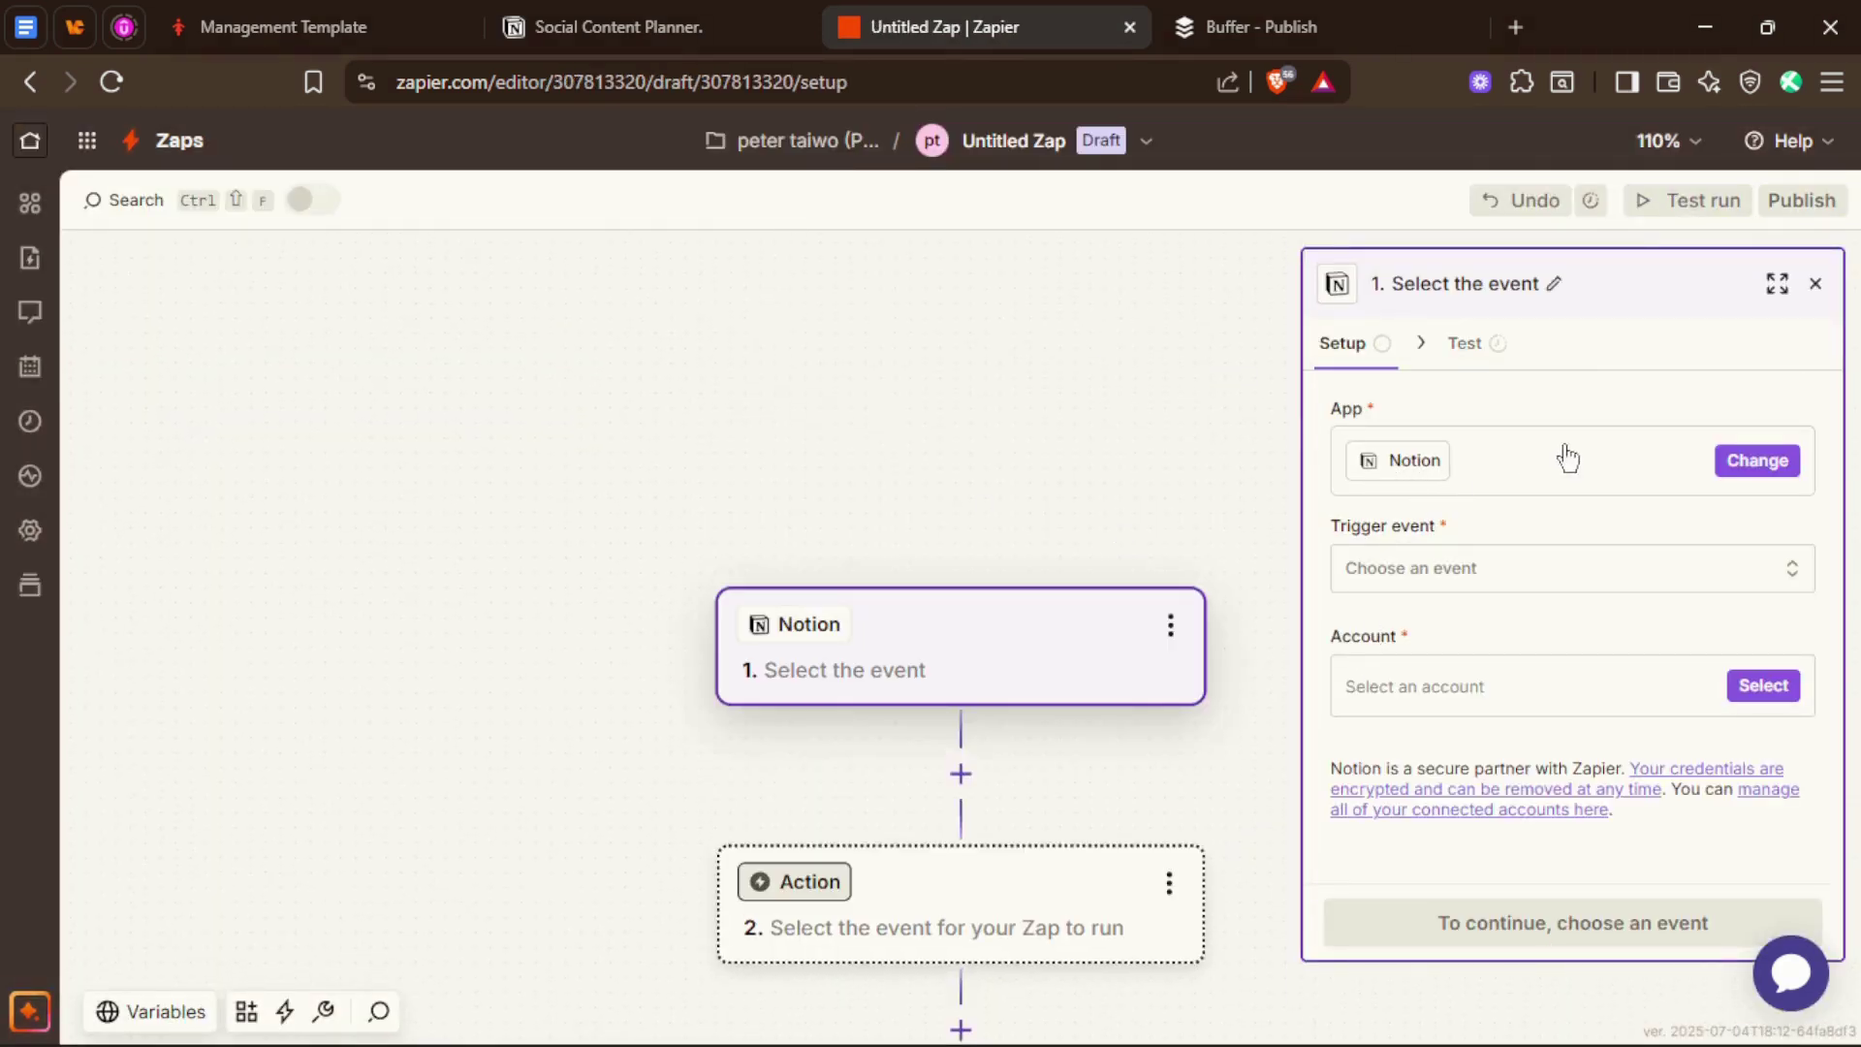
{"action": "left_click", "coordinate": [1454, 570]}
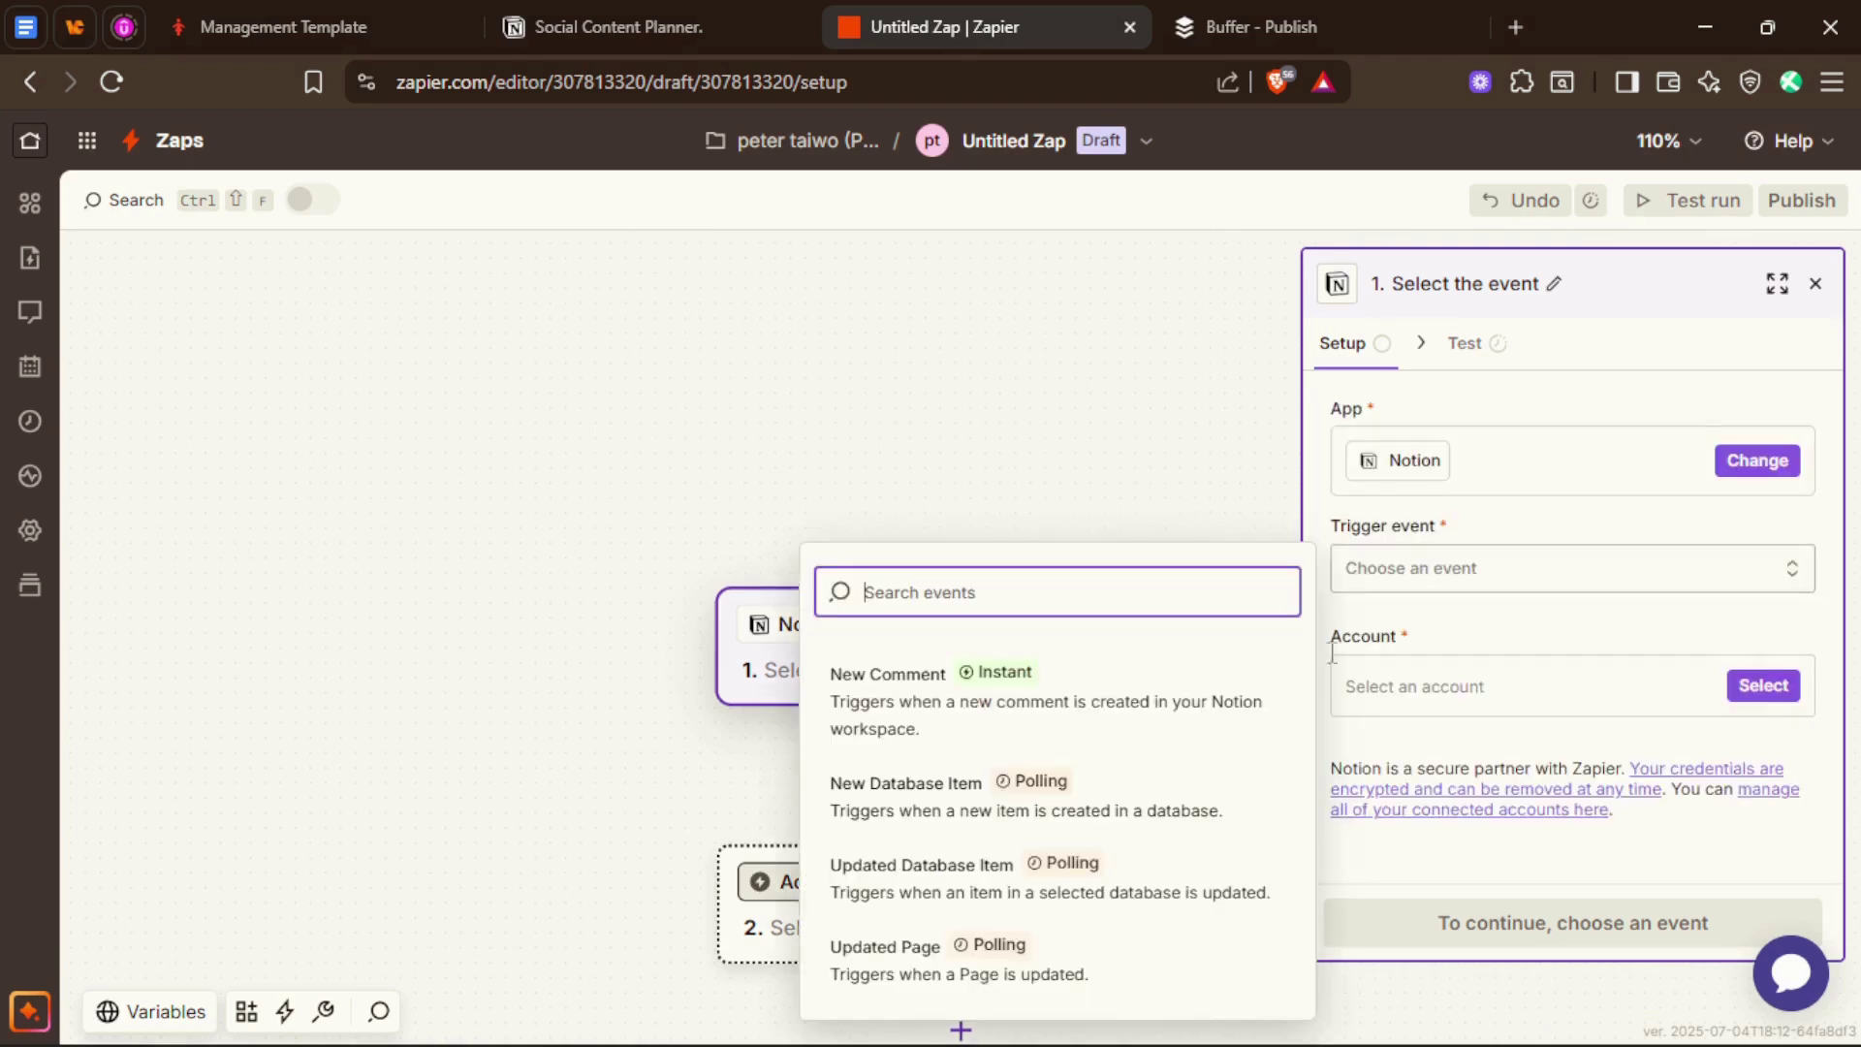
{"action": "left_click", "coordinate": [966, 787]}
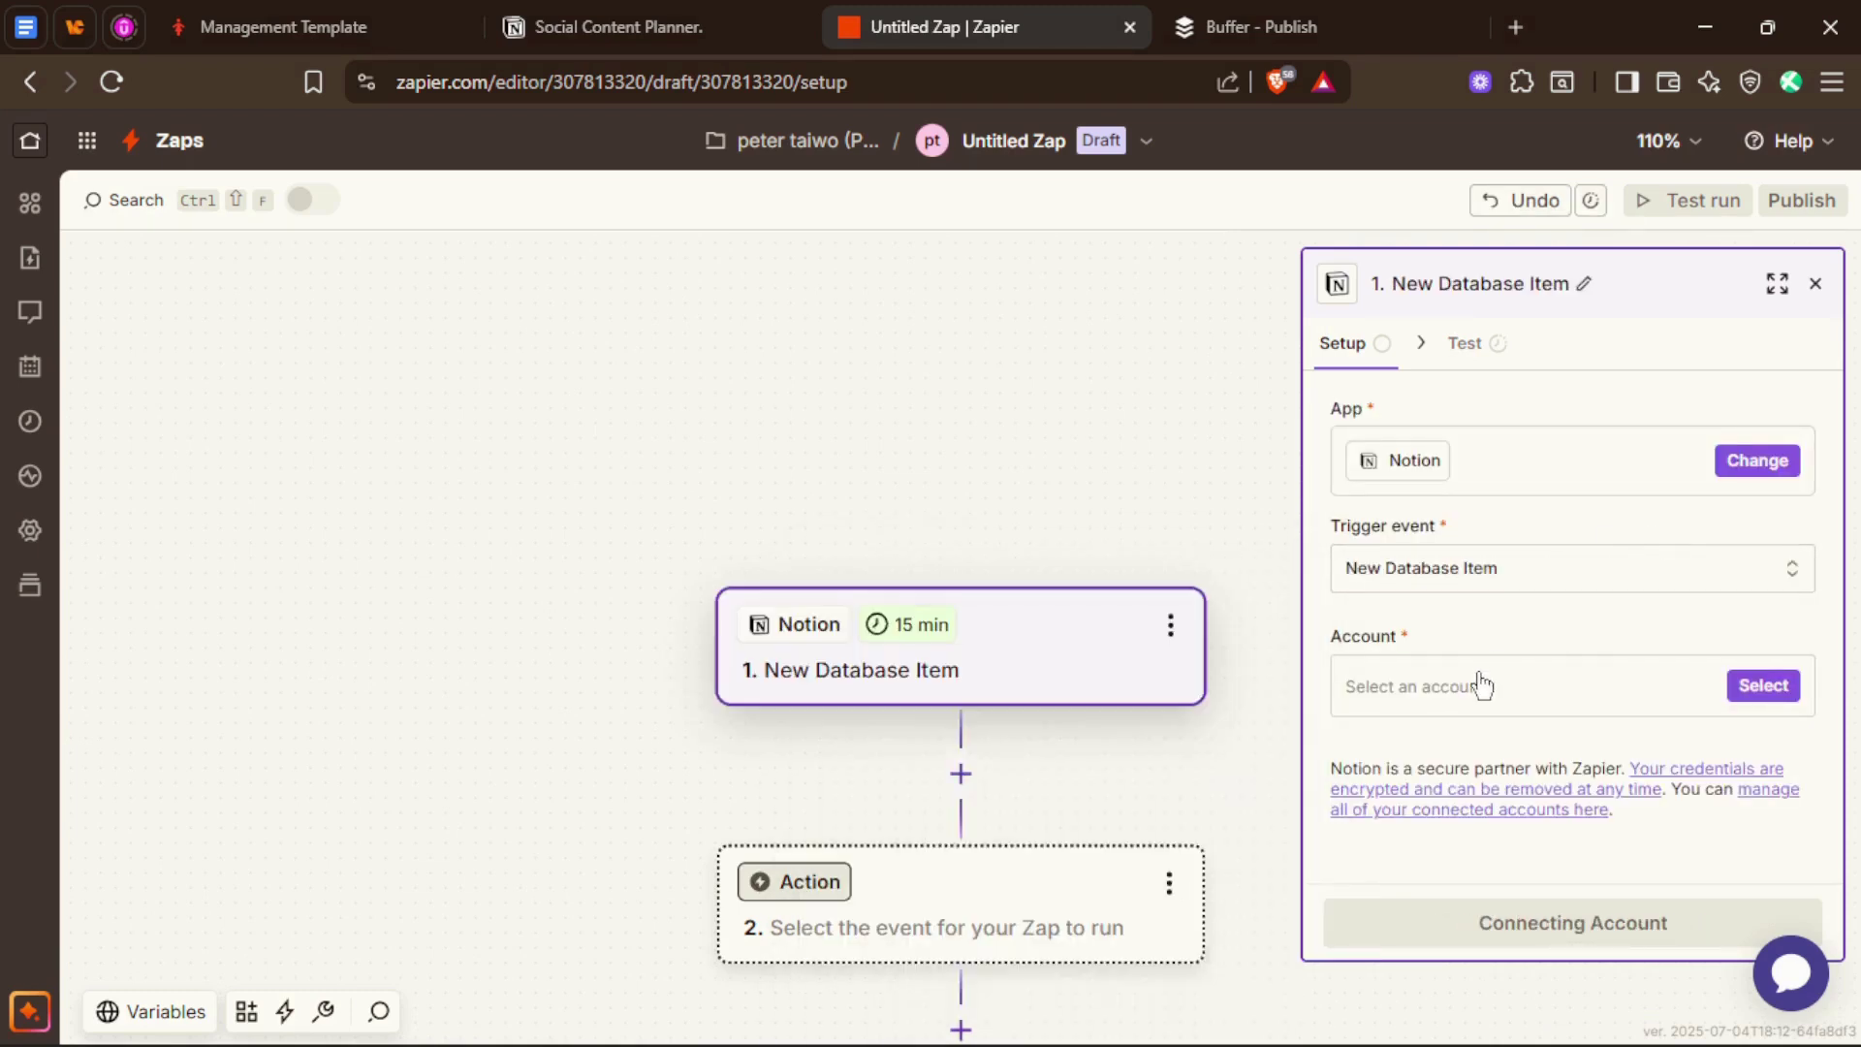
Step: Link the existing Notion account to the trigger and proceed to its configuration
{"action": "left_click", "coordinate": [1765, 685]}
{"action": "left_click", "coordinate": [1072, 690]}
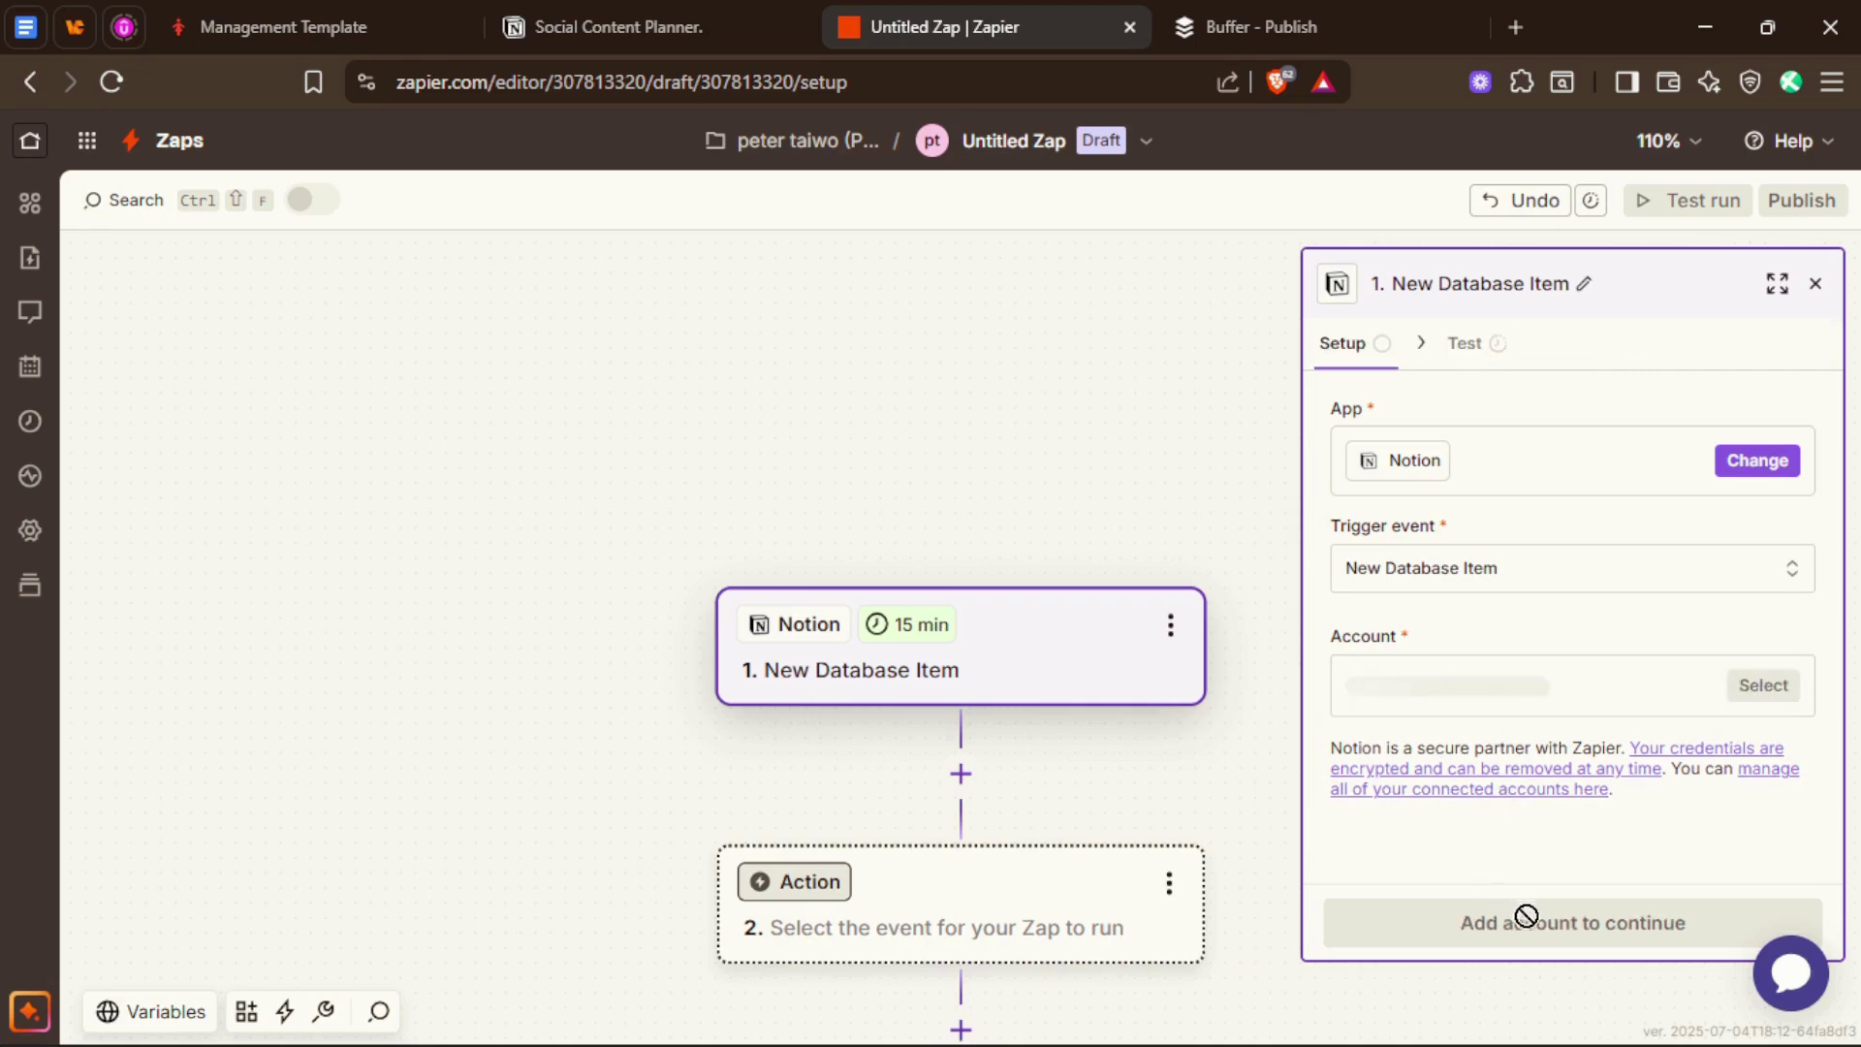
{"action": "left_click", "coordinate": [1590, 923]}
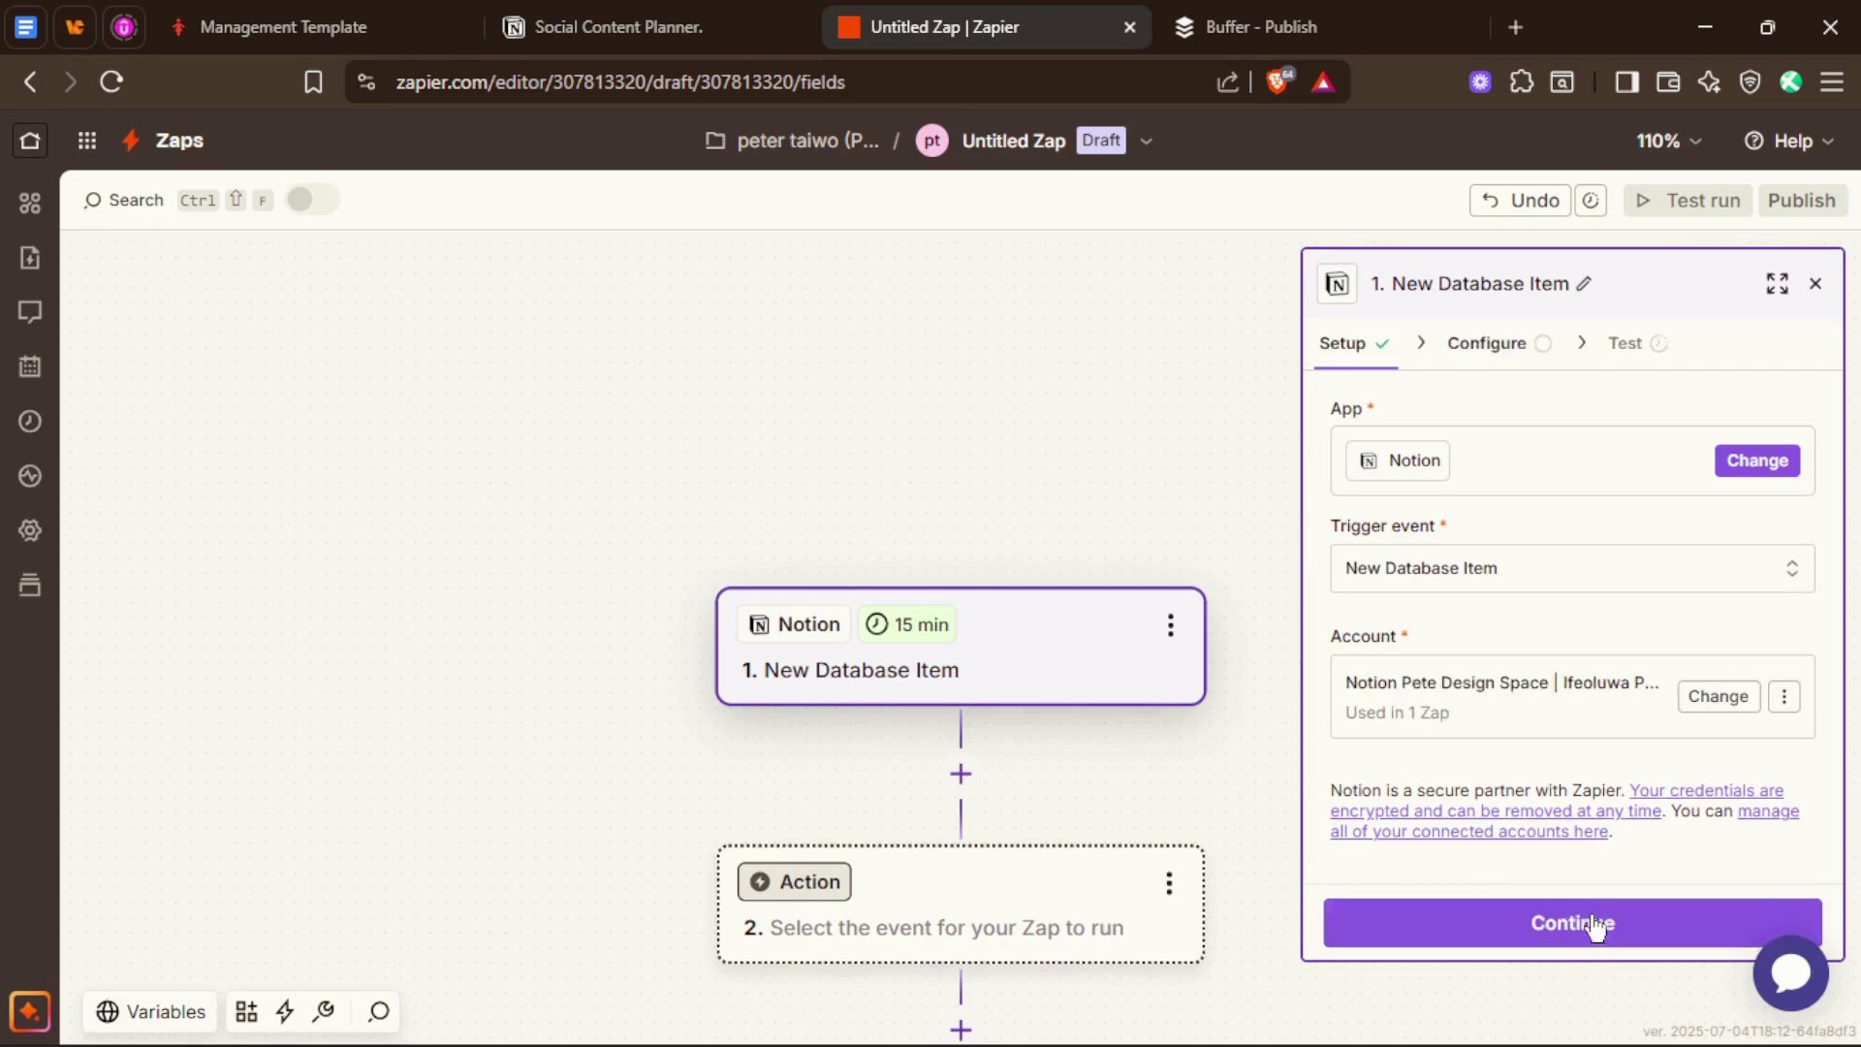
Step: Configure the trigger to use the Social Media Content Planner database with Filter by Creation Time set to False, and continue to testing
{"action": "left_click", "coordinate": [1366, 459]}
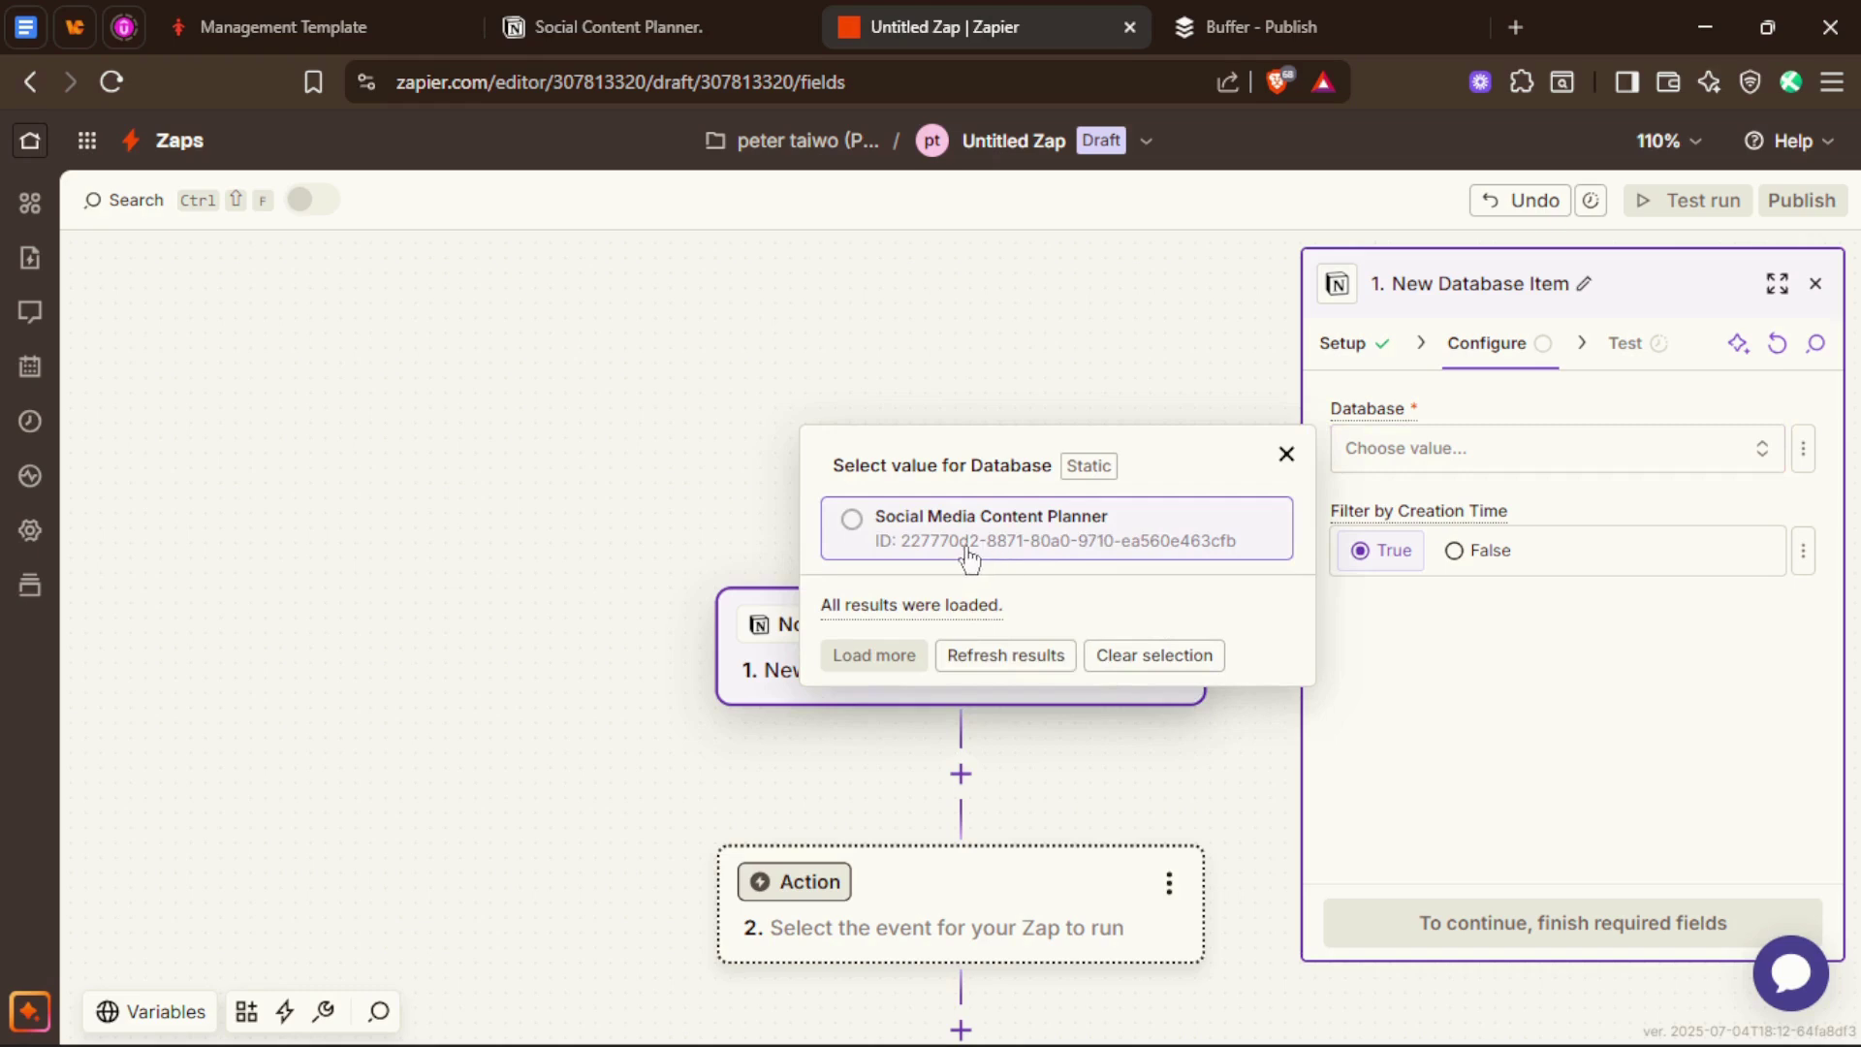
{"action": "left_click", "coordinate": [990, 533]}
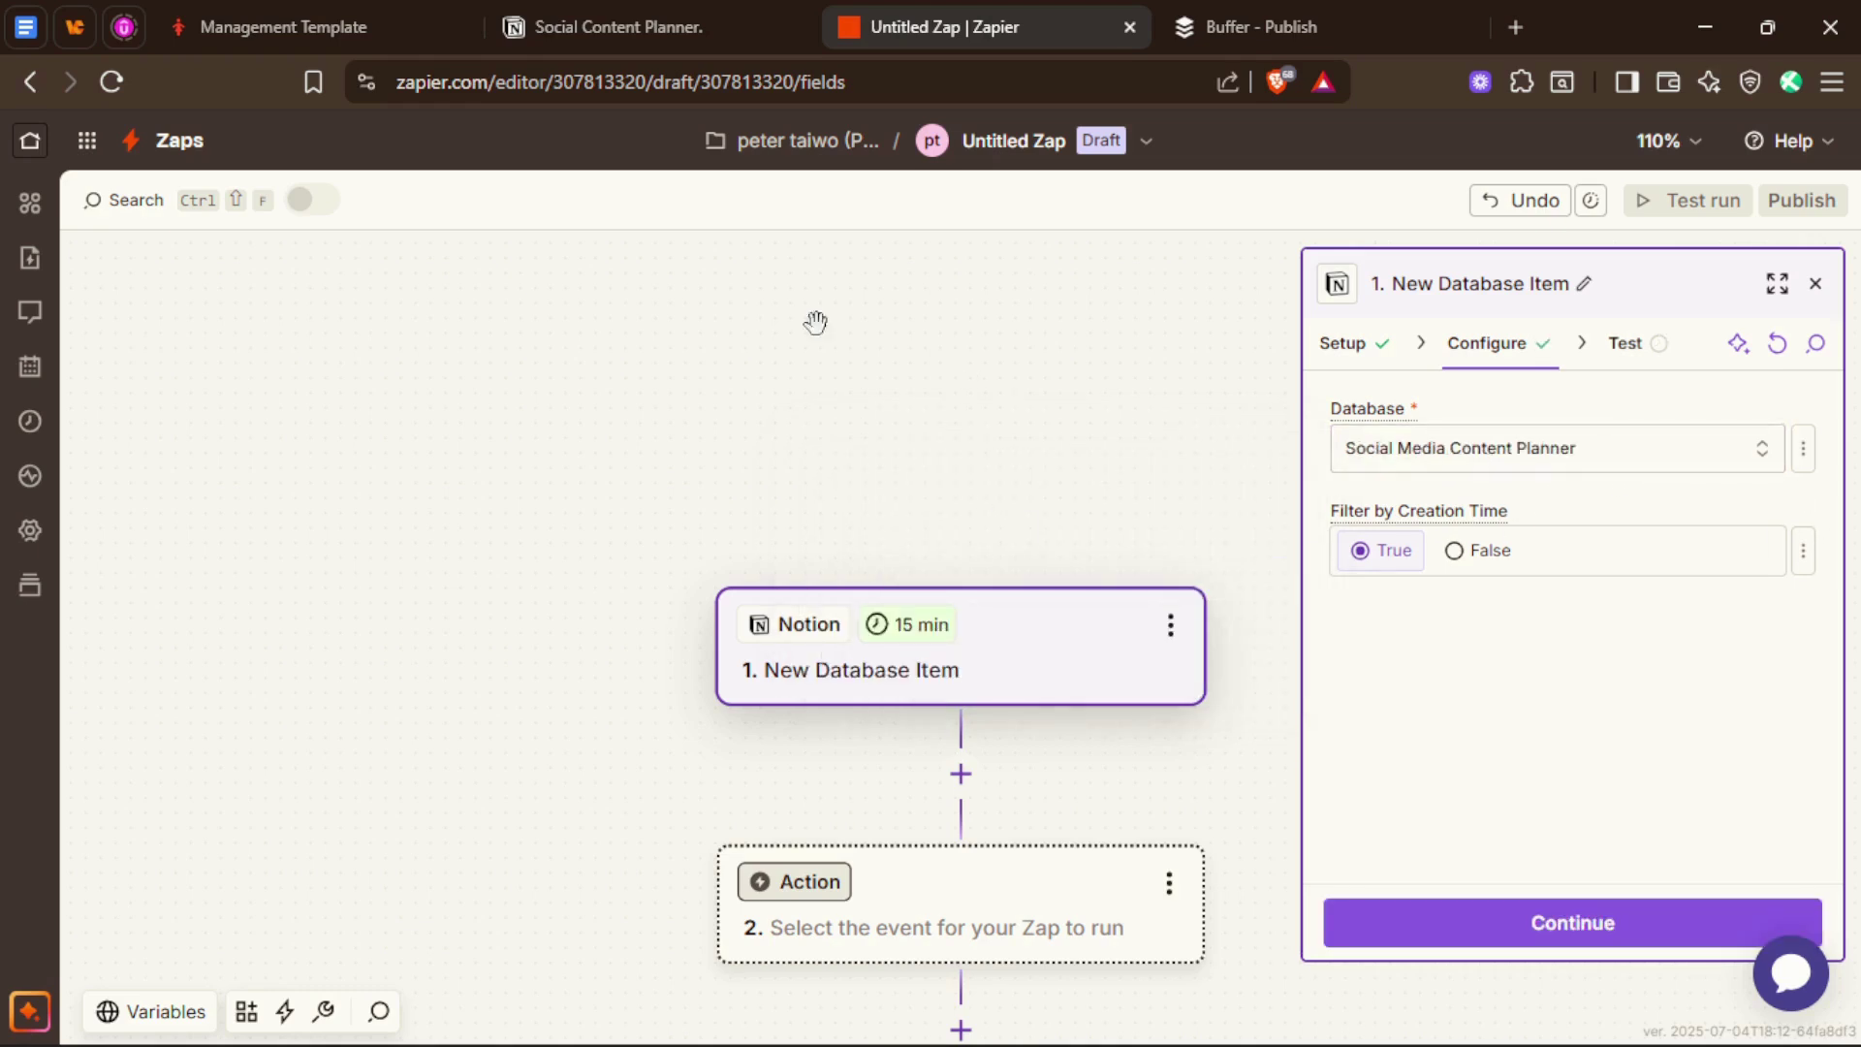
{"action": "left_click", "coordinate": [619, 26]}
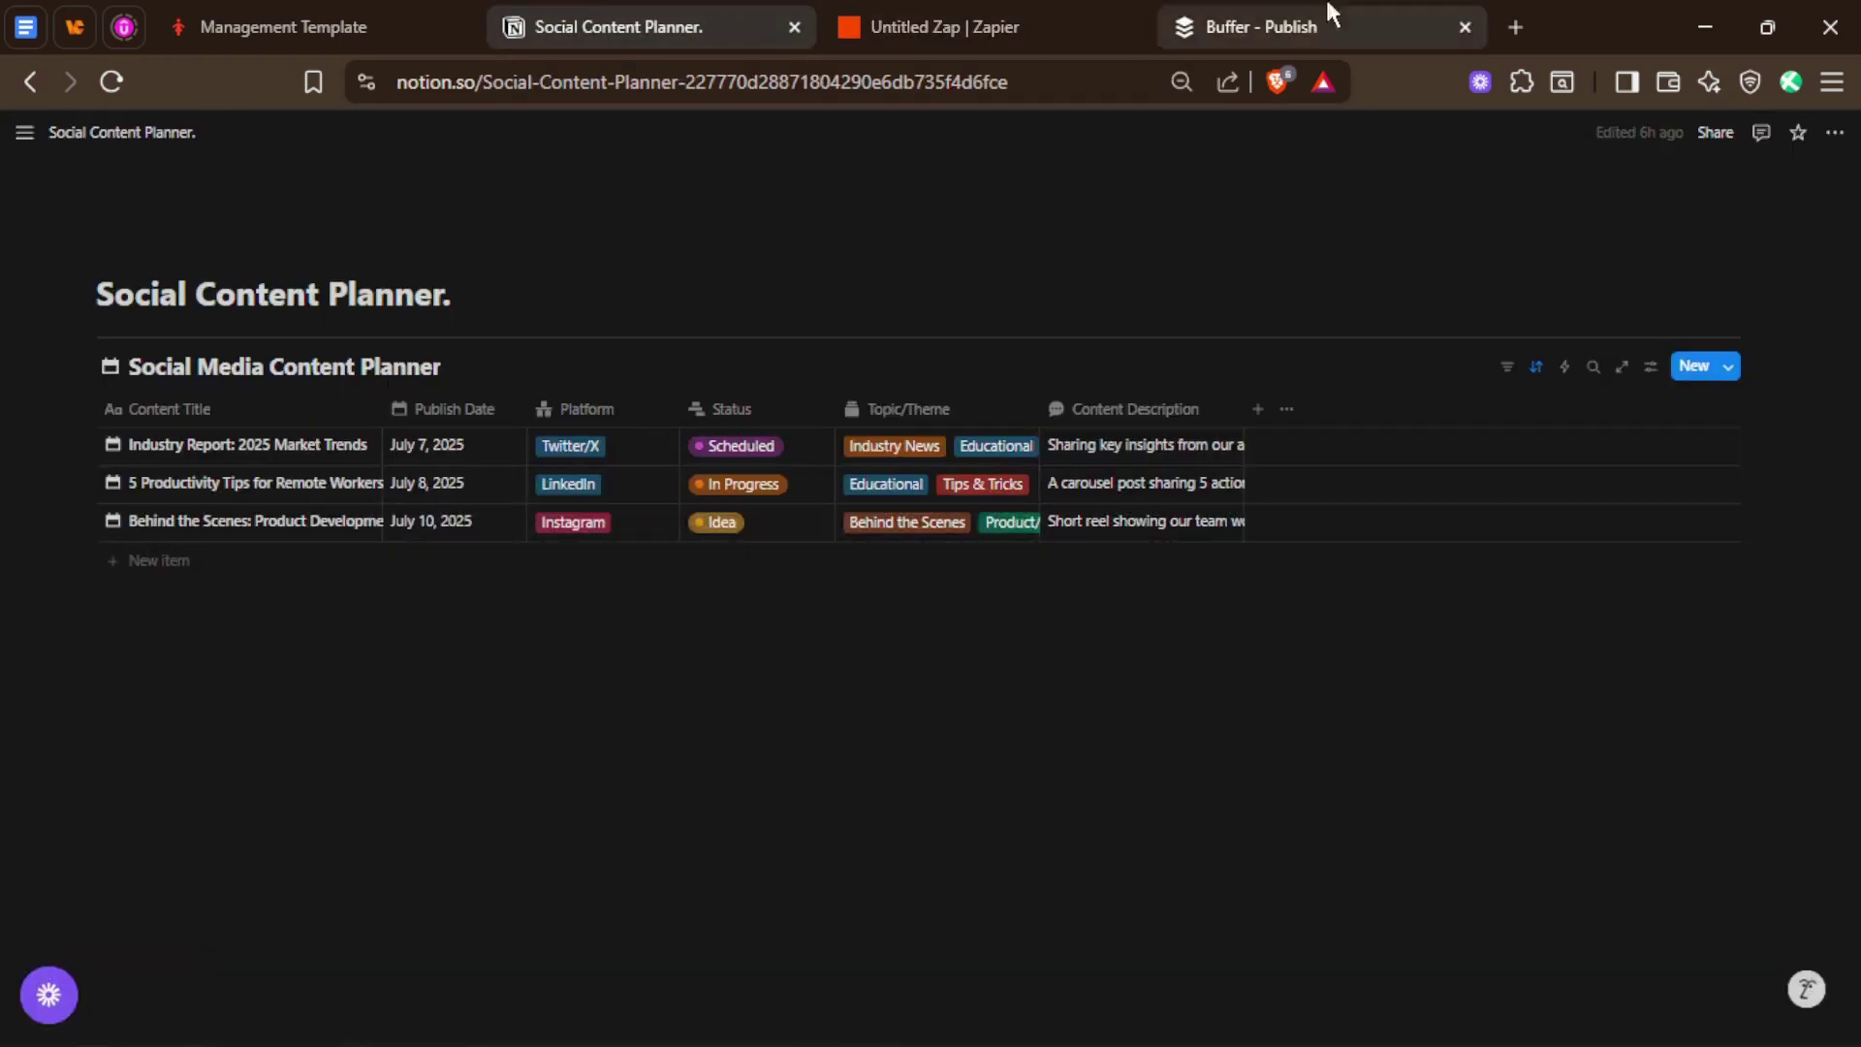
{"action": "left_click", "coordinate": [1027, 26]}
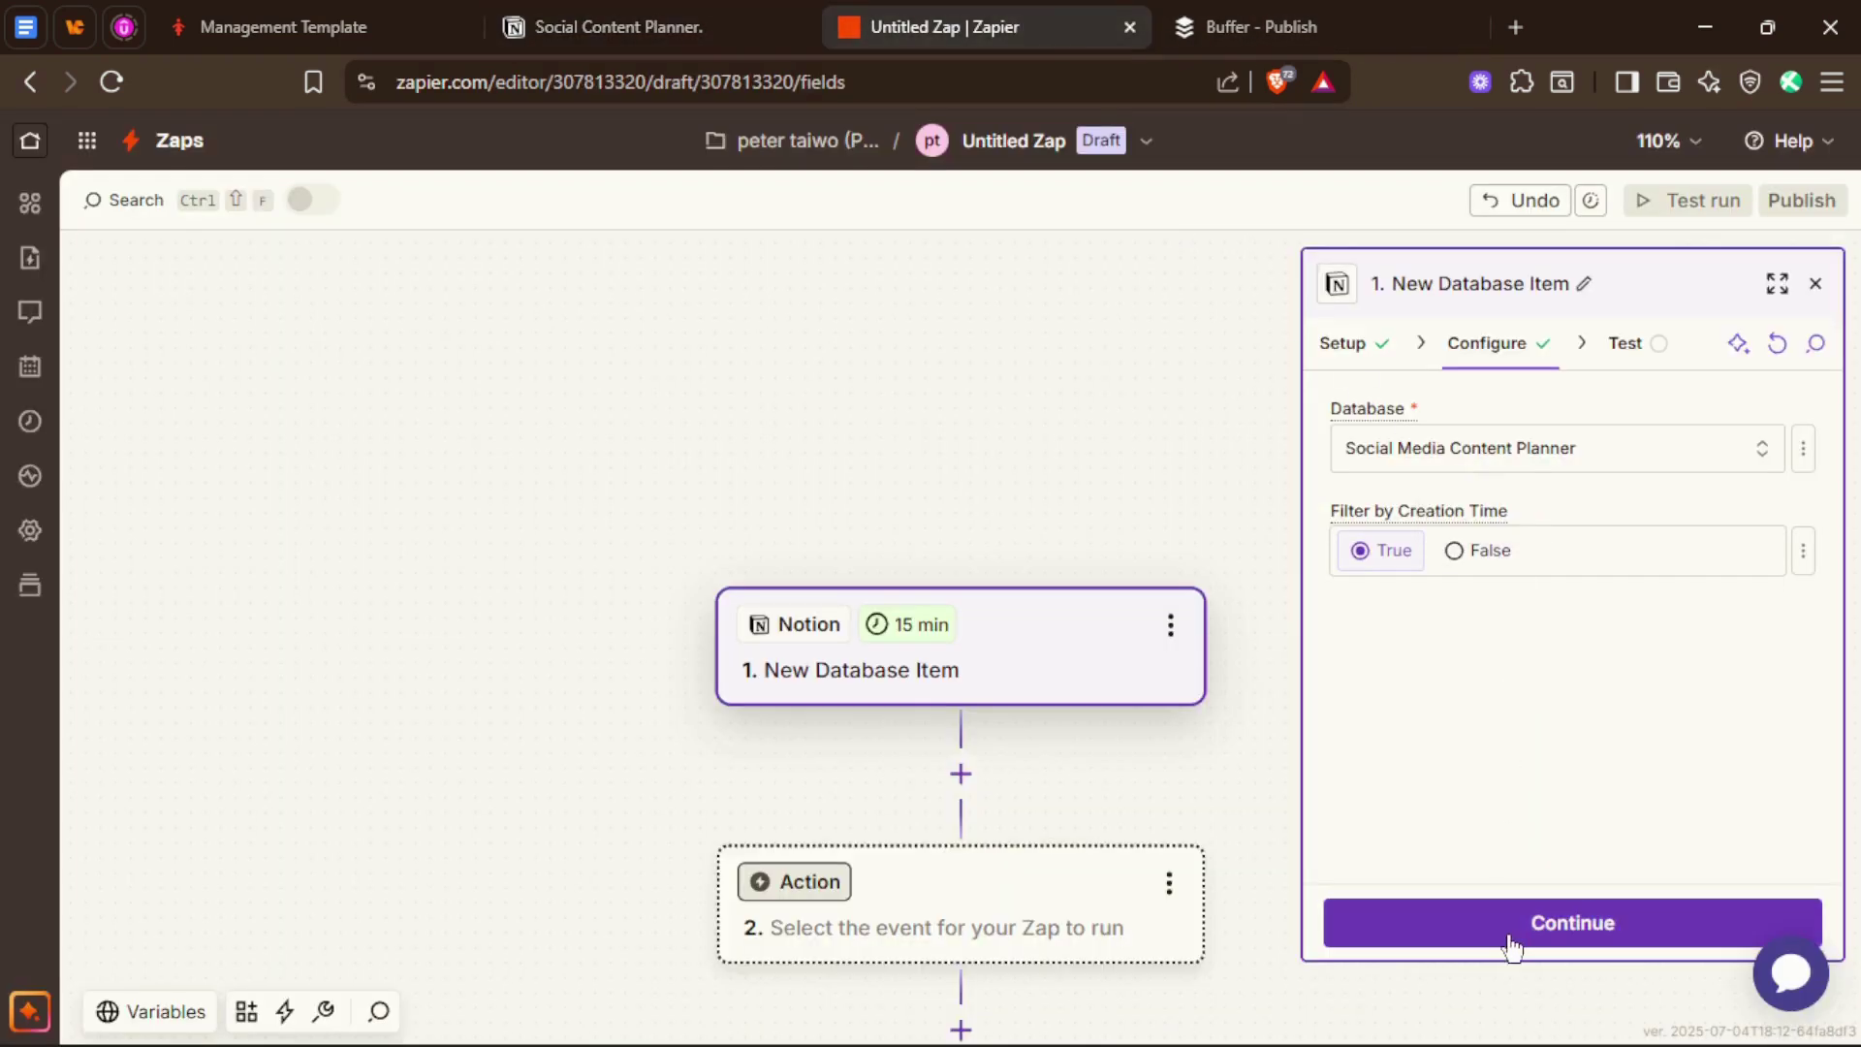
{"action": "left_click", "coordinate": [1456, 549]}
{"action": "left_click", "coordinate": [1532, 935]}
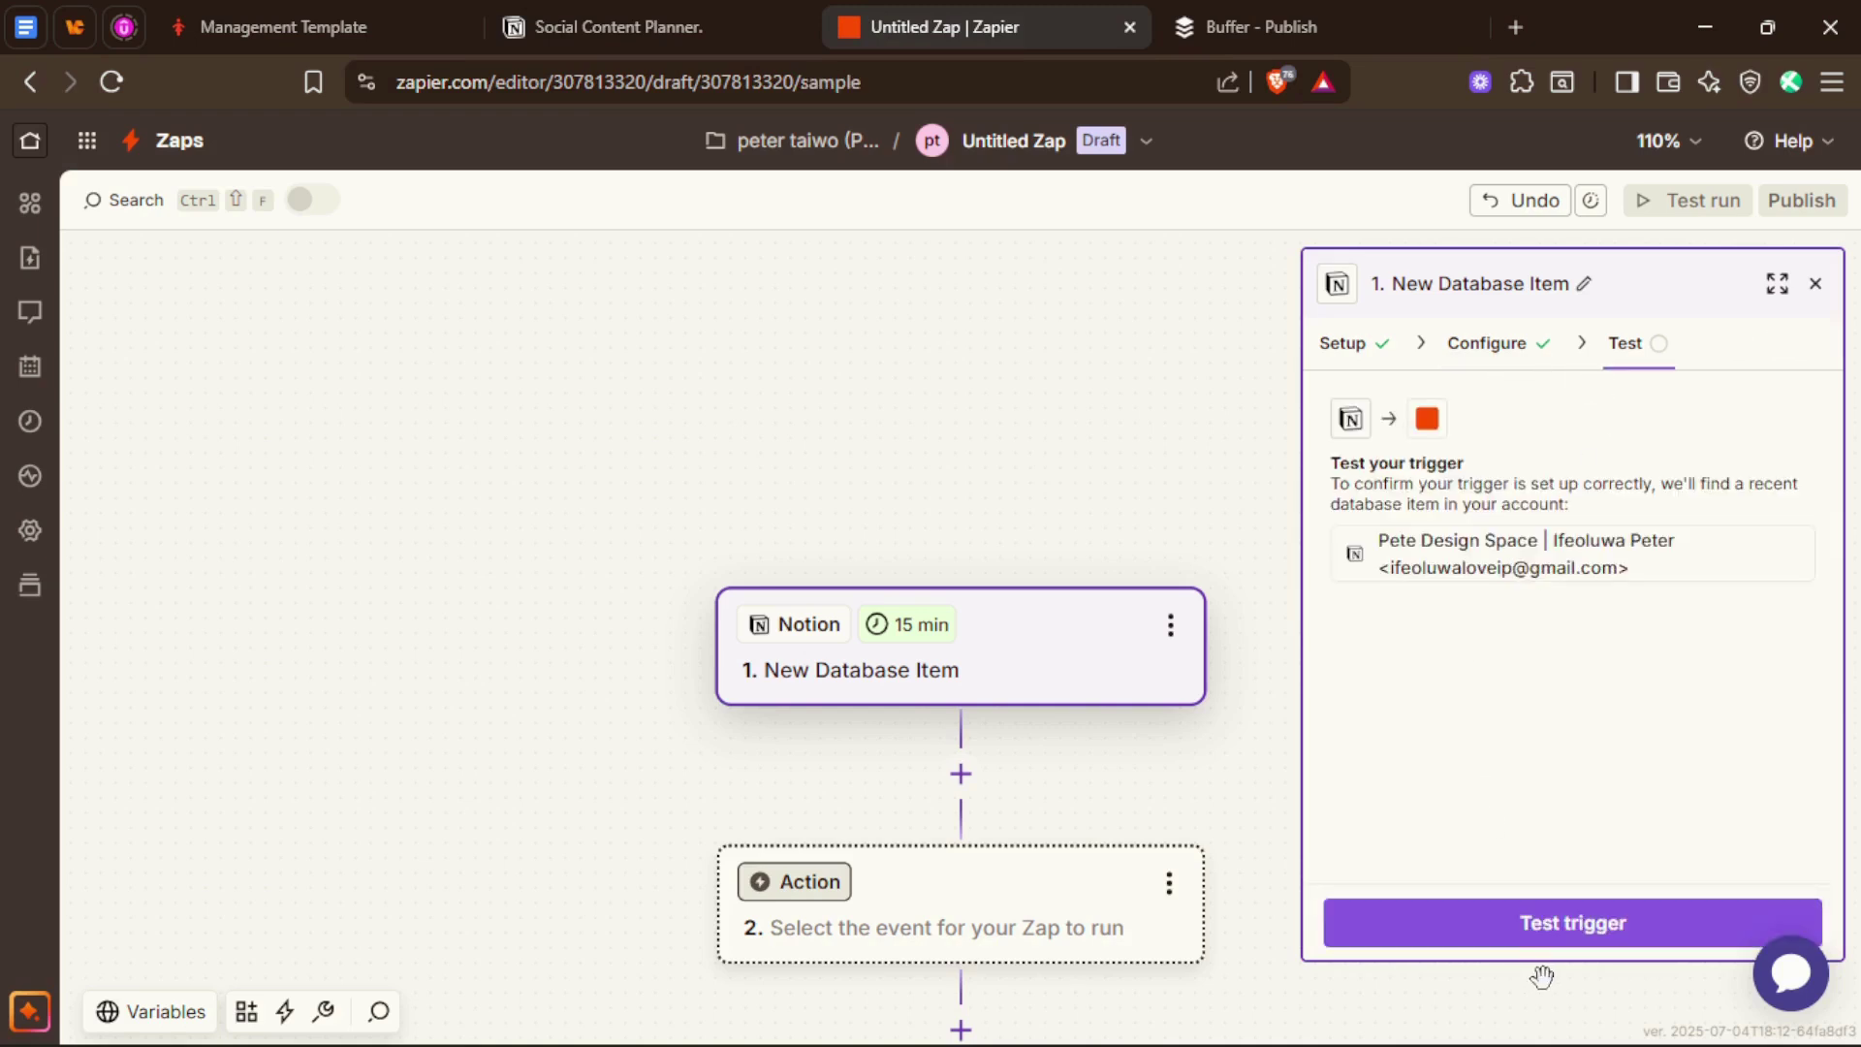
Step: Test the trigger, compare Database Item B with its row in the Notion planner, and continue with that record
{"action": "left_click", "coordinate": [1543, 919]}
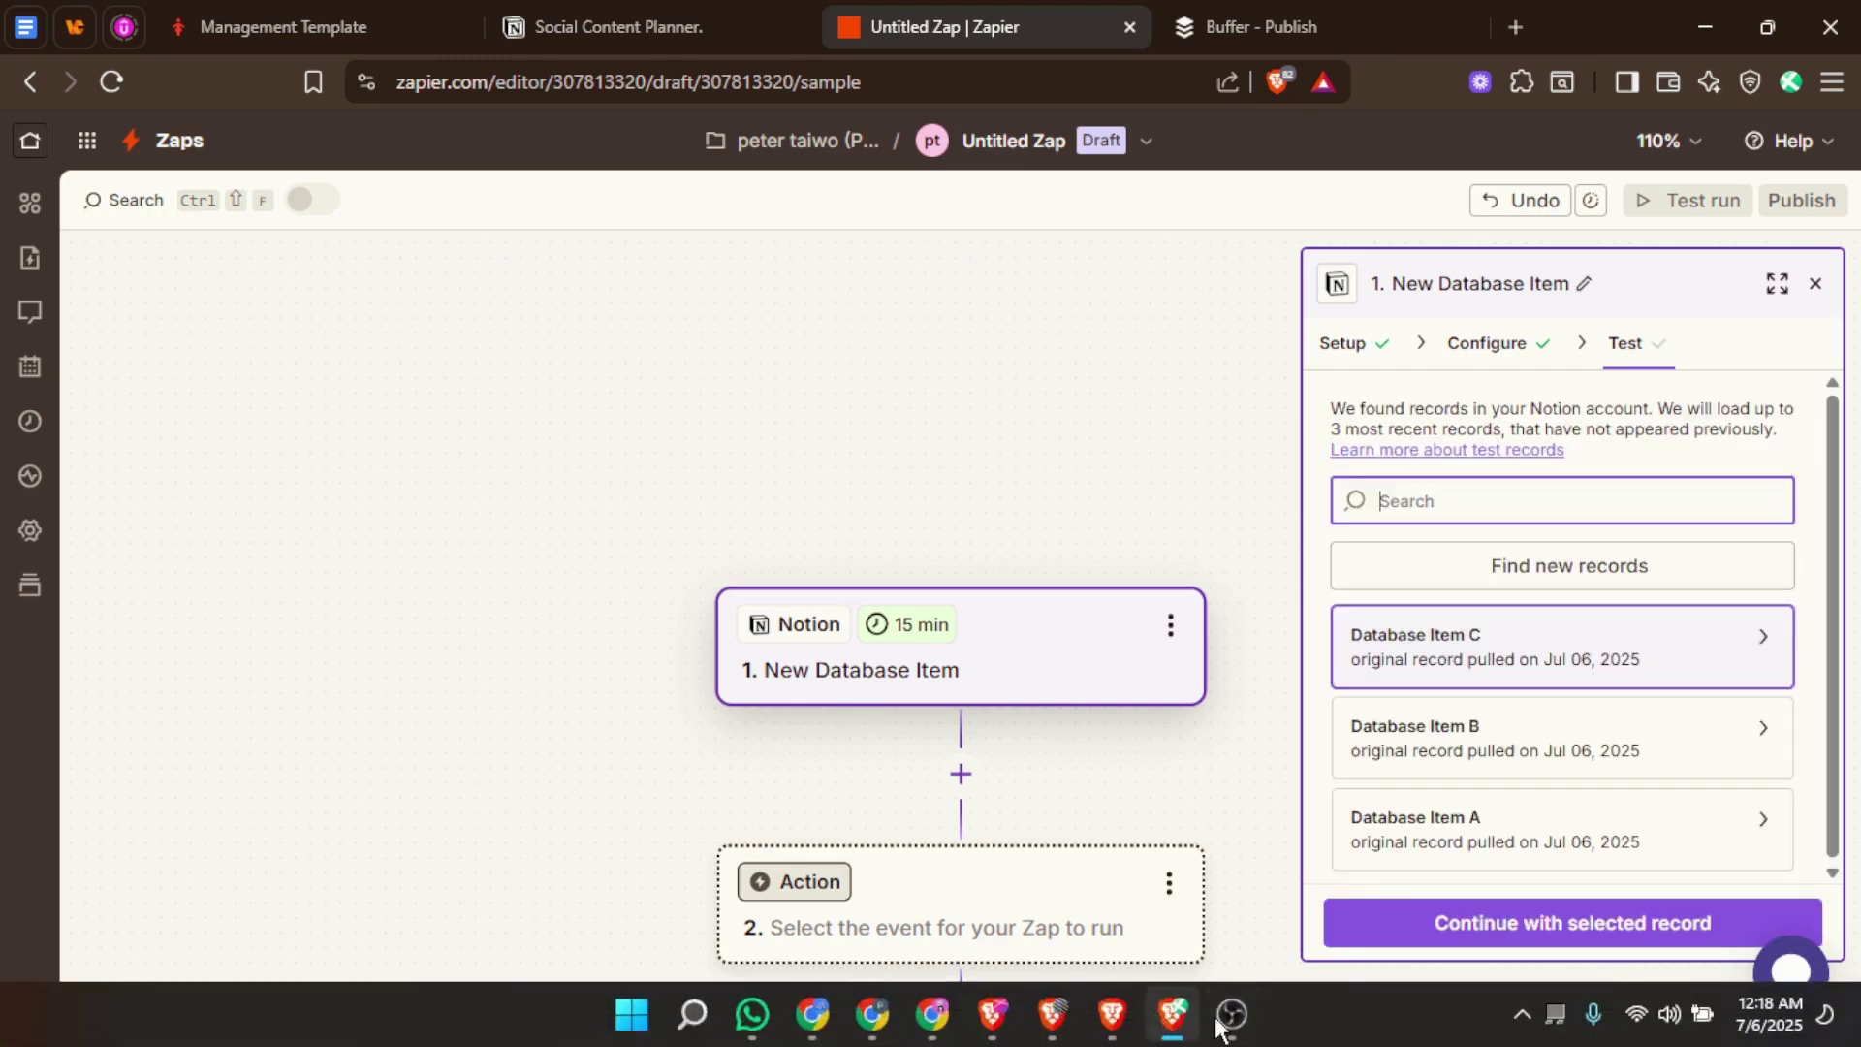
{"action": "left_click", "coordinate": [1518, 737]}
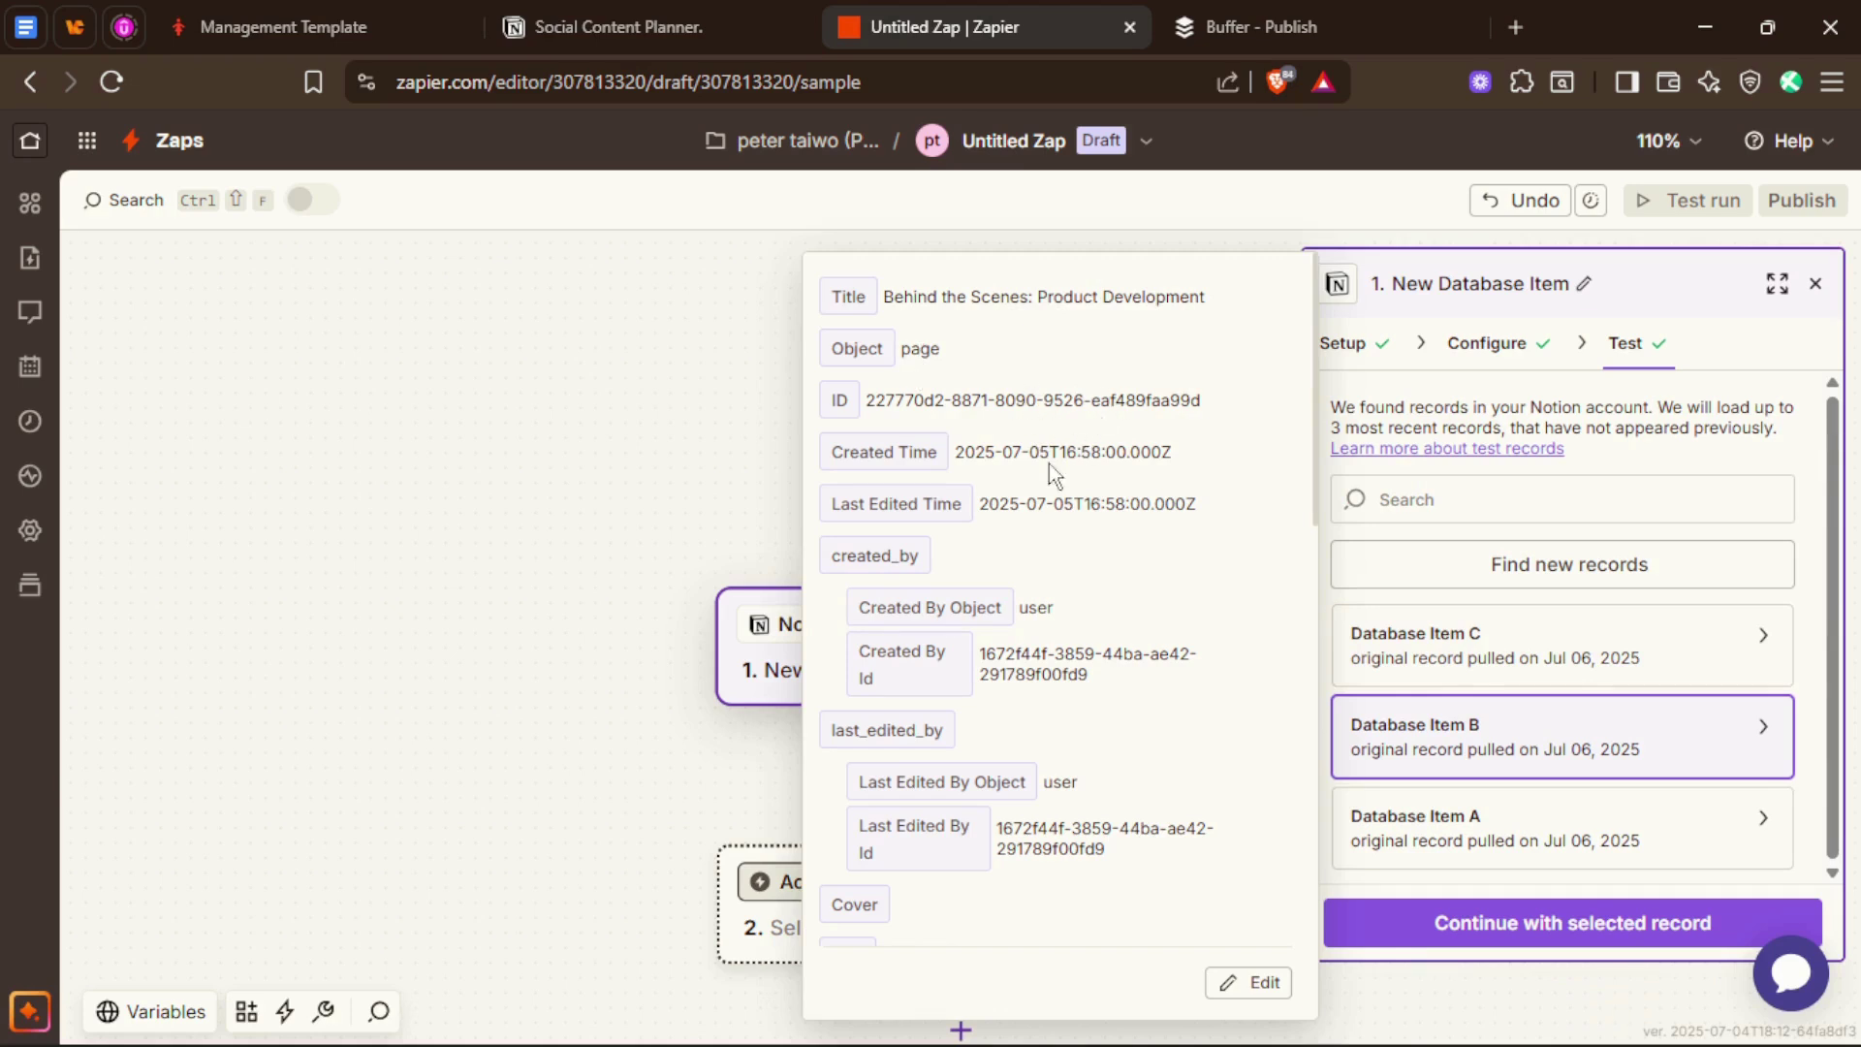
{"action": "scroll", "coordinate": [1047, 754], "scroll_direction": "down", "scroll_amount": 10}
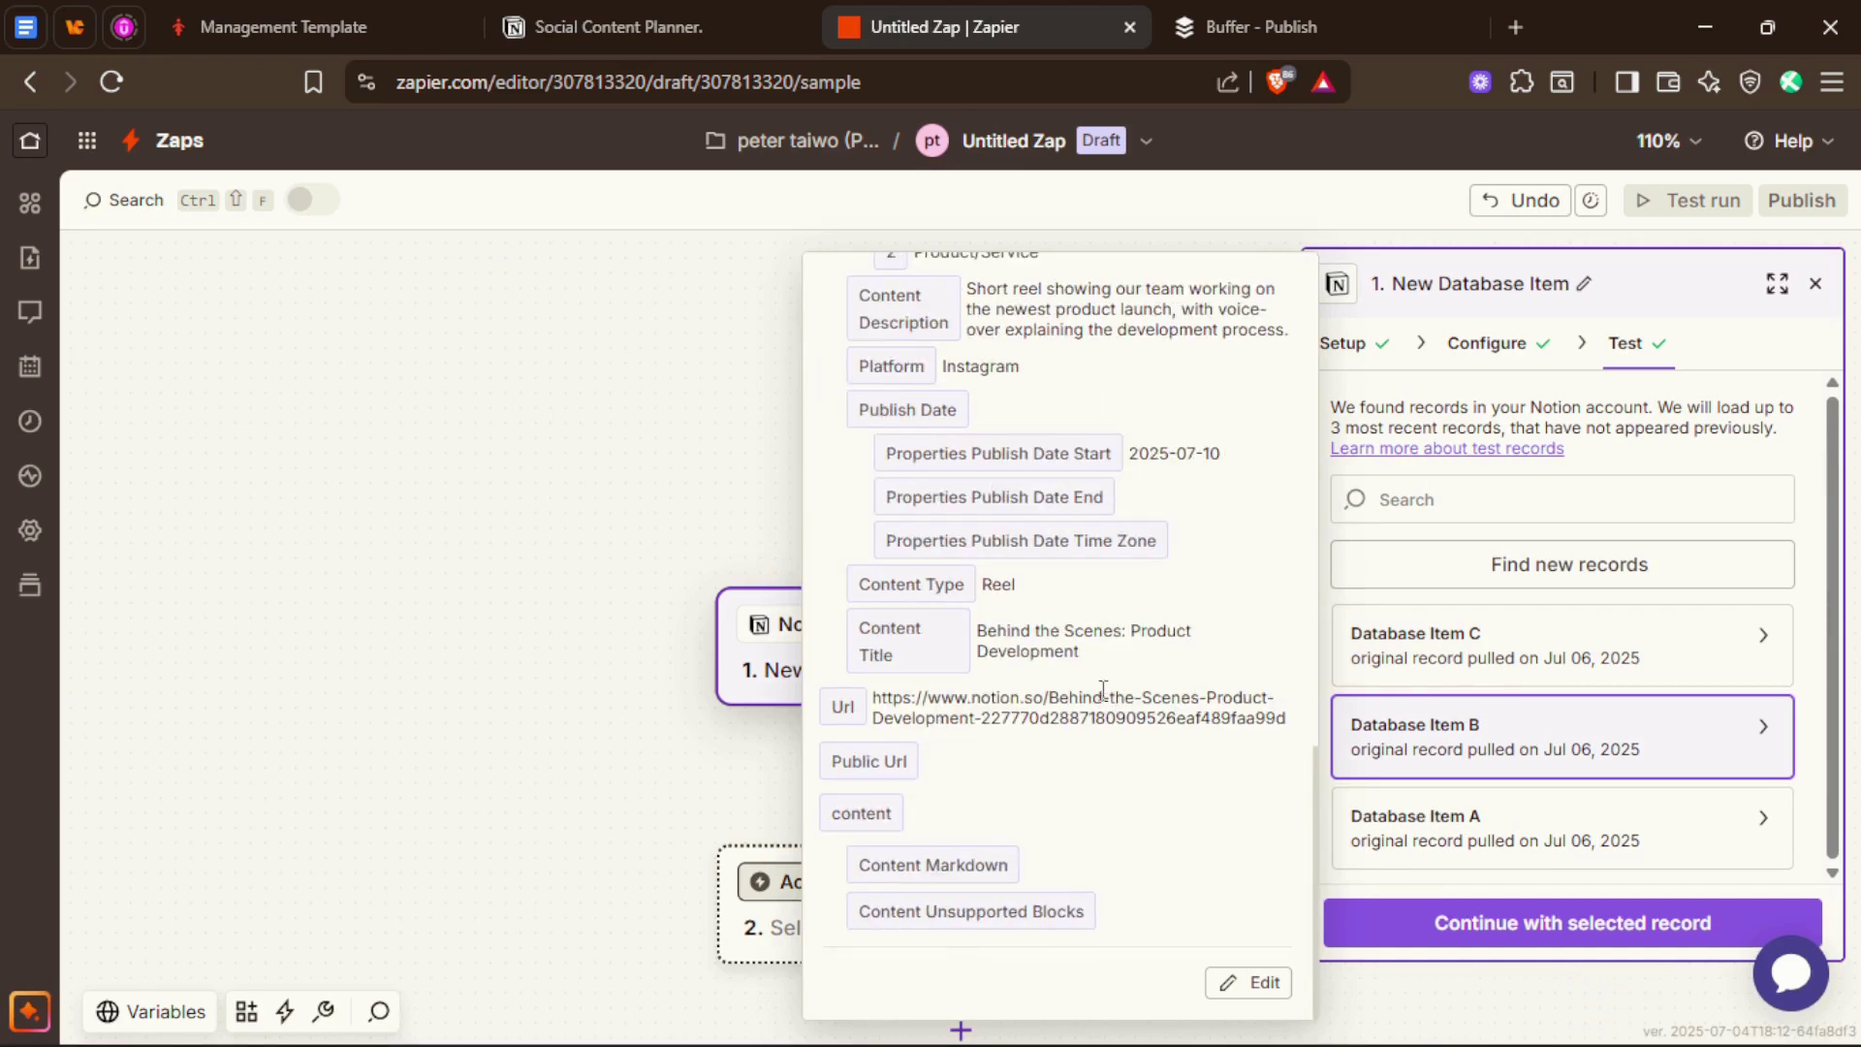
{"action": "left_click", "coordinate": [611, 26]}
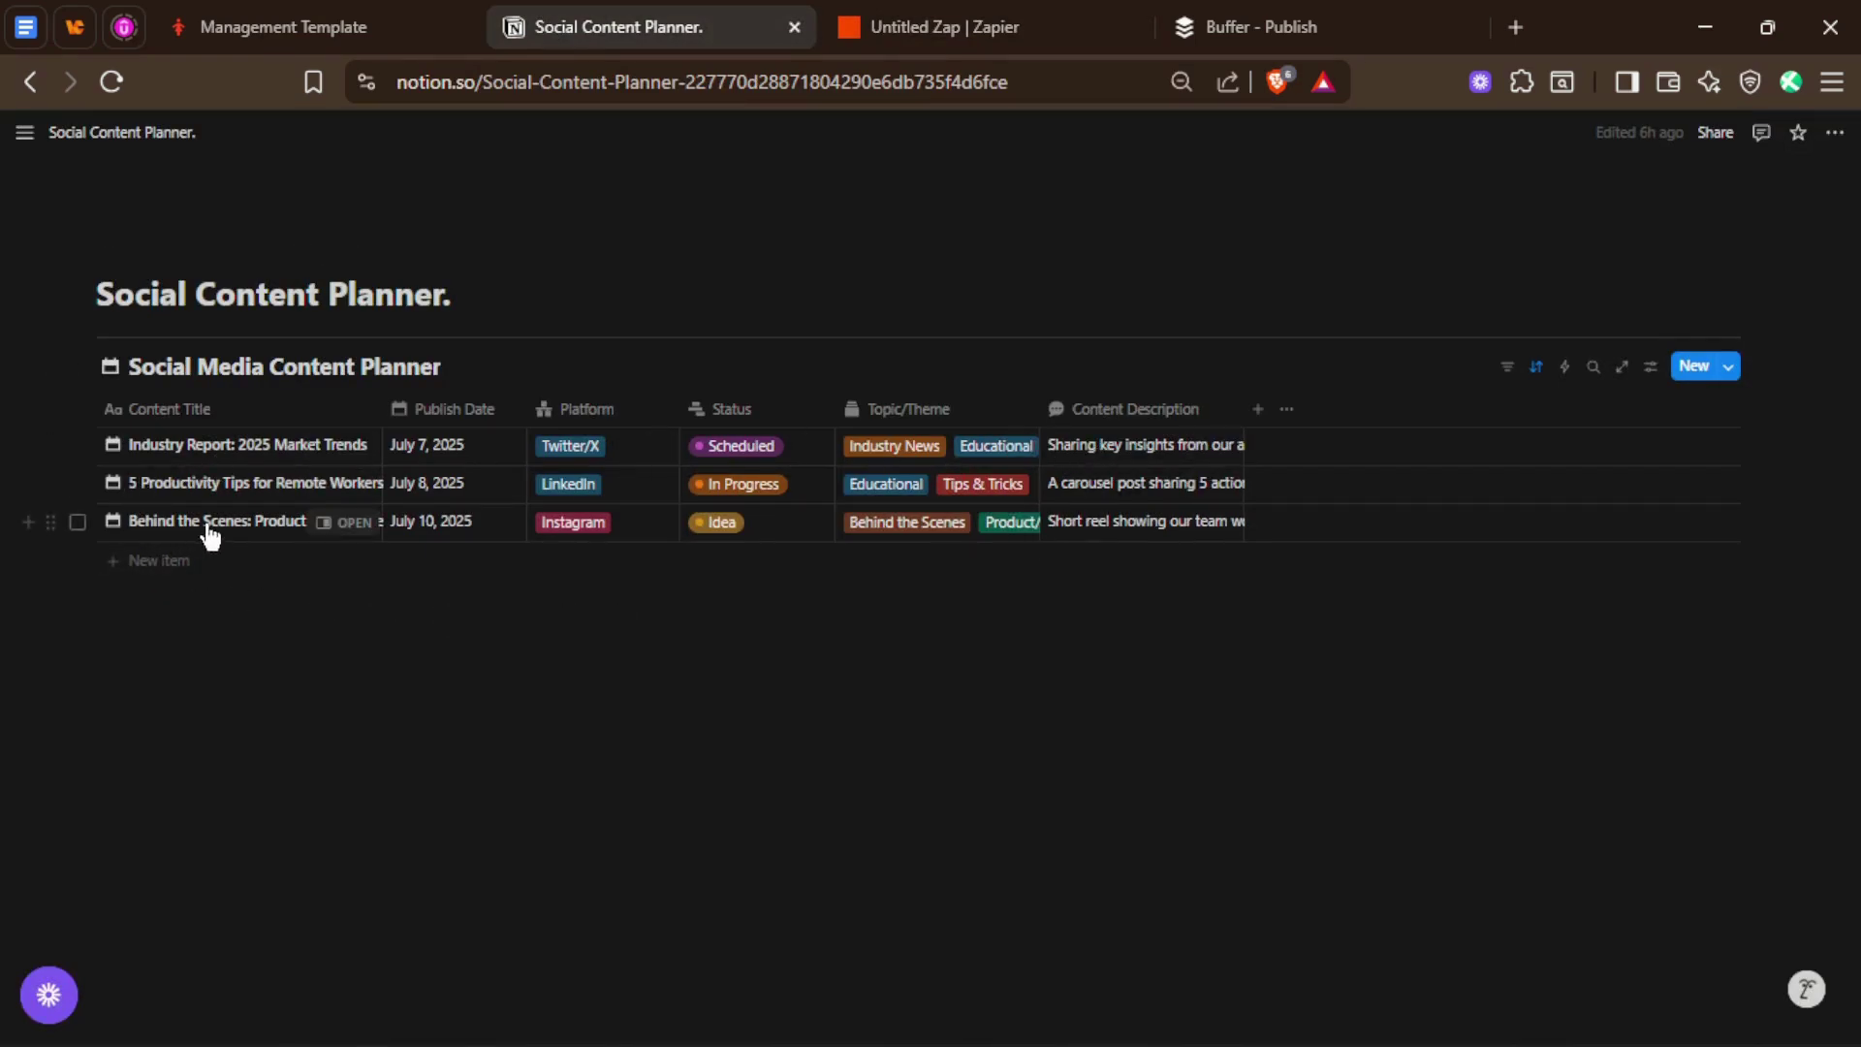
{"action": "left_click", "coordinate": [1039, 18]}
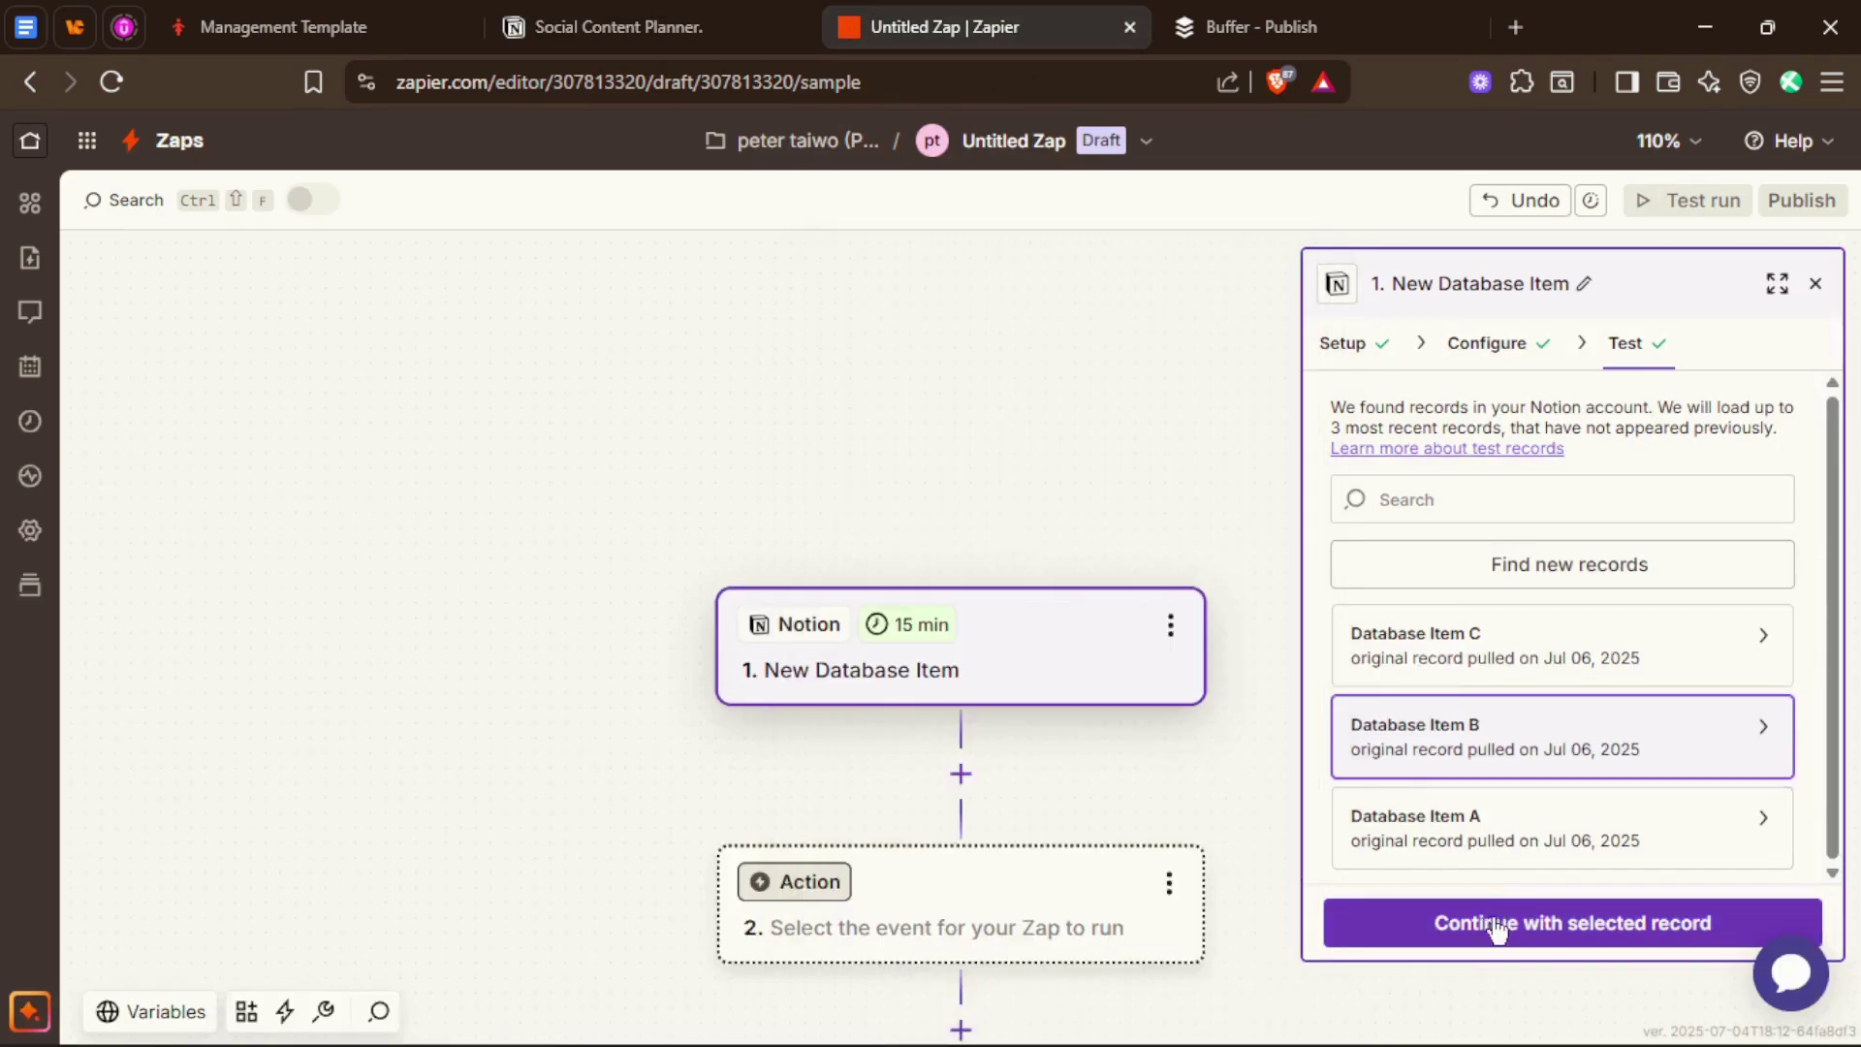
{"action": "left_click", "coordinate": [1500, 929]}
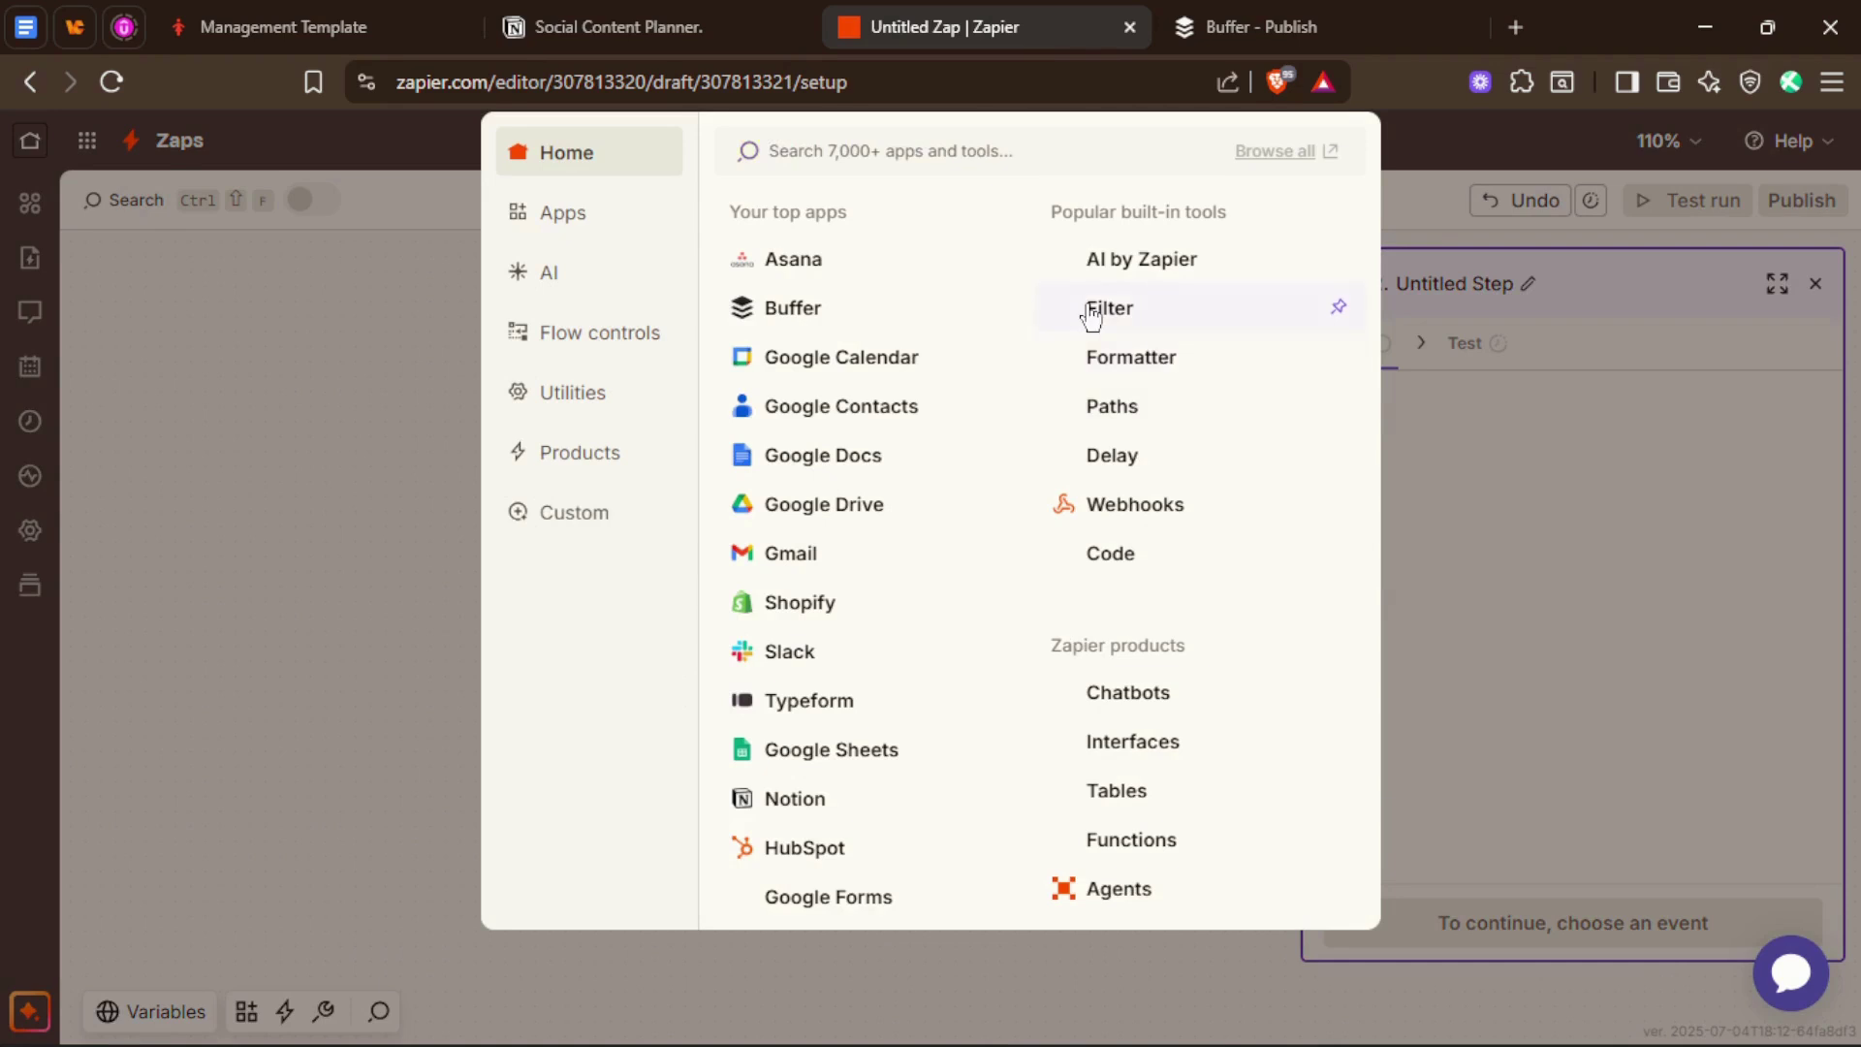
Step: Add a Filter step as the action, with a rule on the Notion Status field using the (Text) Contains condition
{"action": "left_click", "coordinate": [1093, 310]}
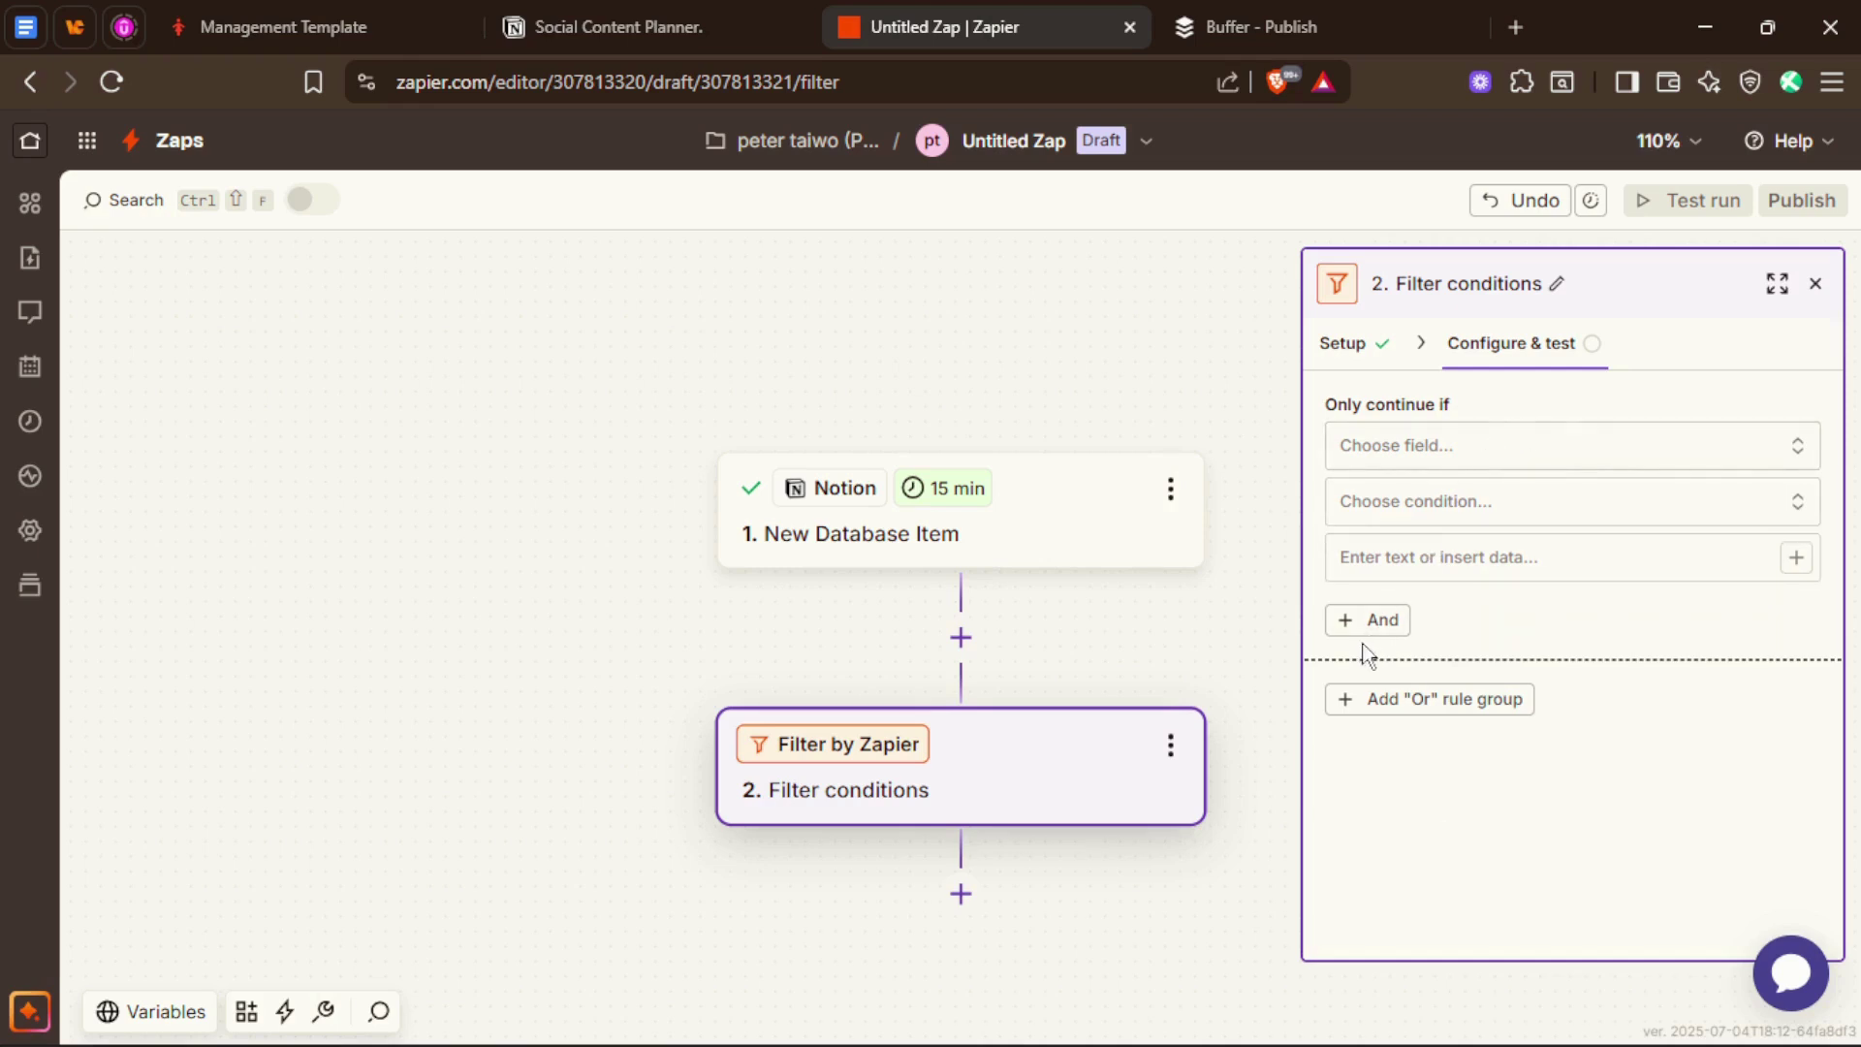
{"action": "left_click", "coordinate": [1434, 450]}
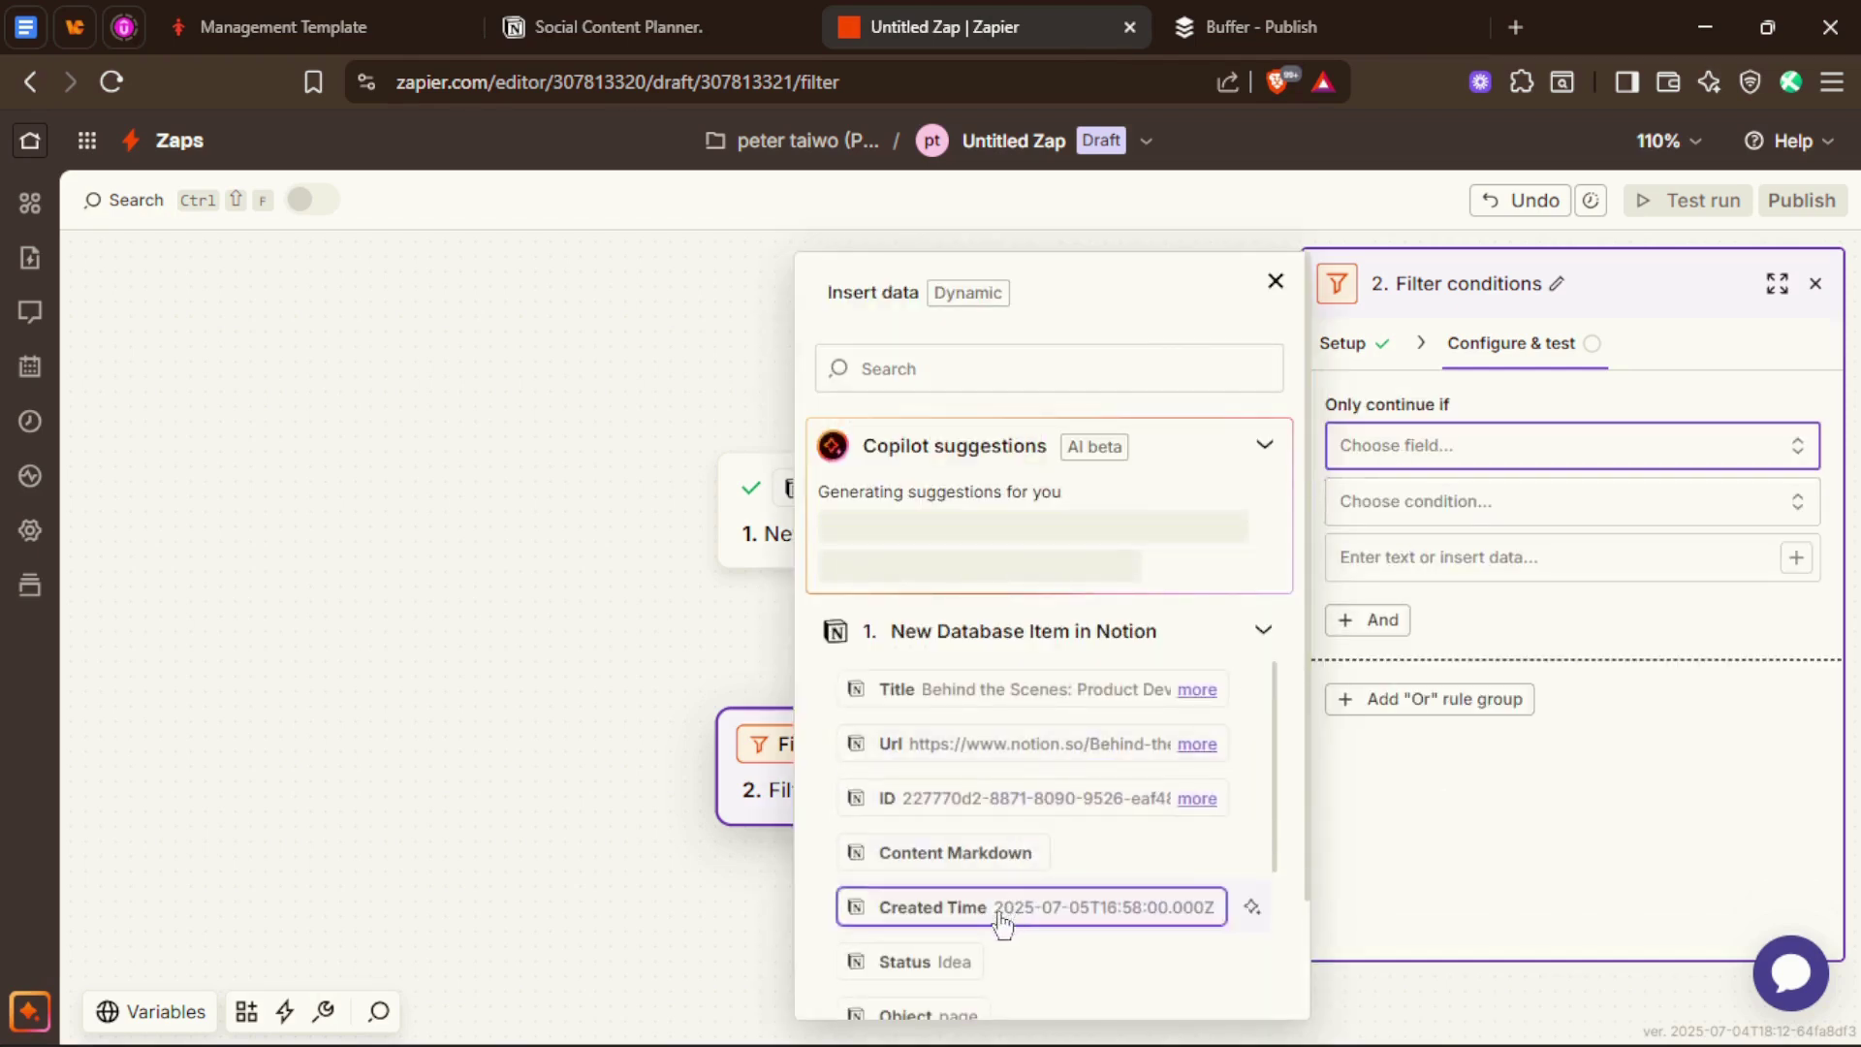
{"action": "left_click", "coordinate": [920, 961]}
{"action": "left_click", "coordinate": [1475, 507]}
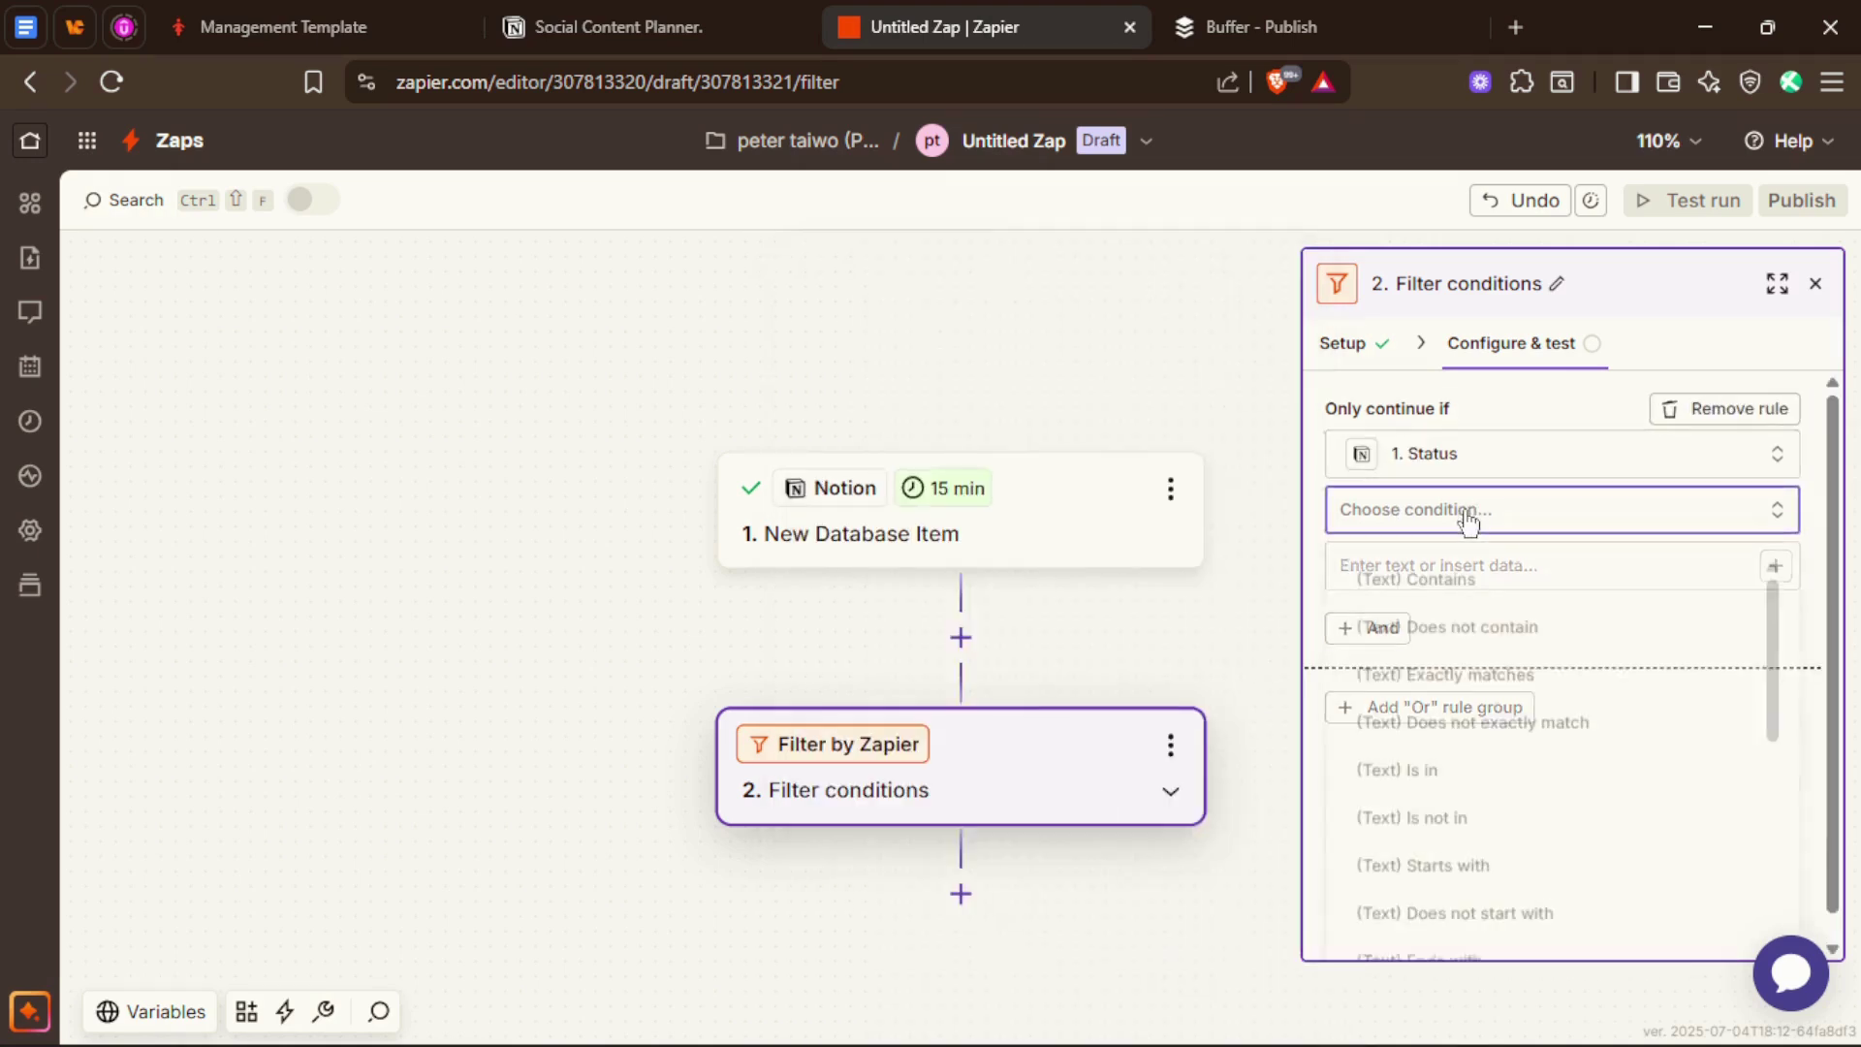
{"action": "left_click", "coordinate": [1417, 590]}
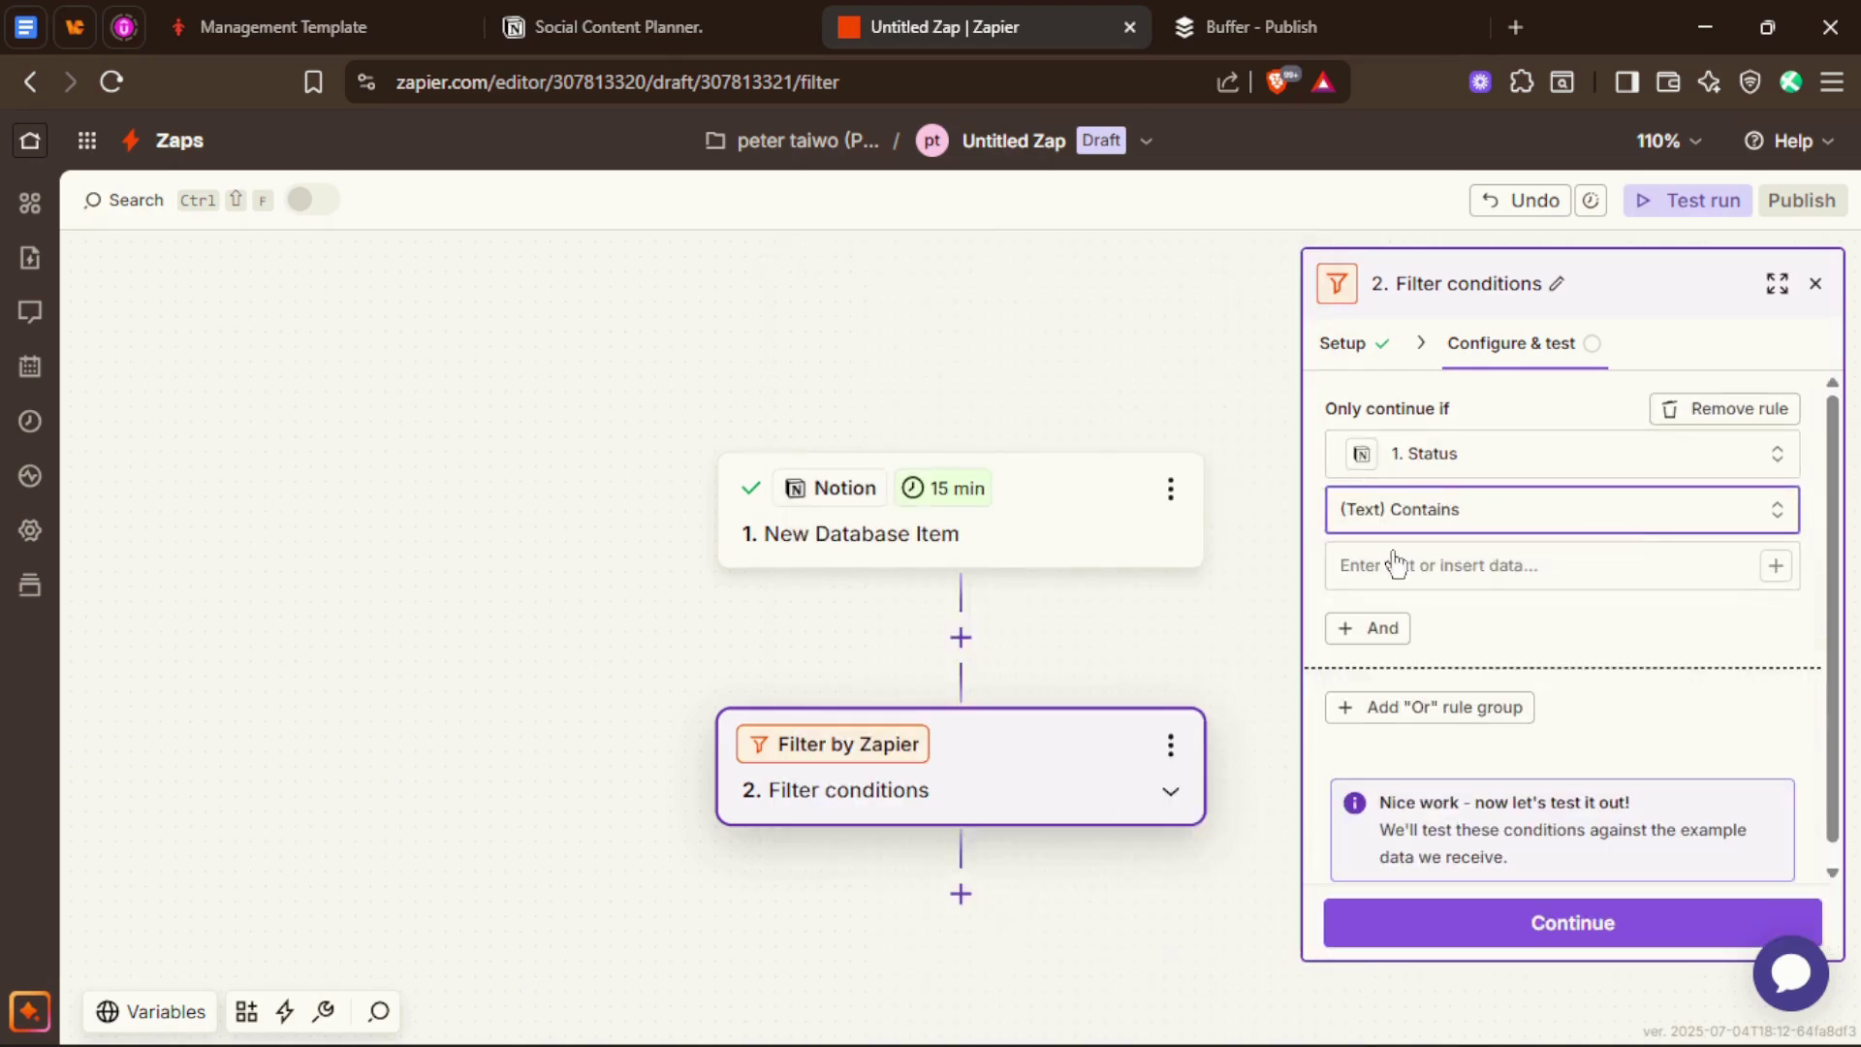
Step: Check the status options in the Notion planner and enter Scheduled as the Status rule's value in the Zapier filter
{"action": "left_click", "coordinate": [508, 24]}
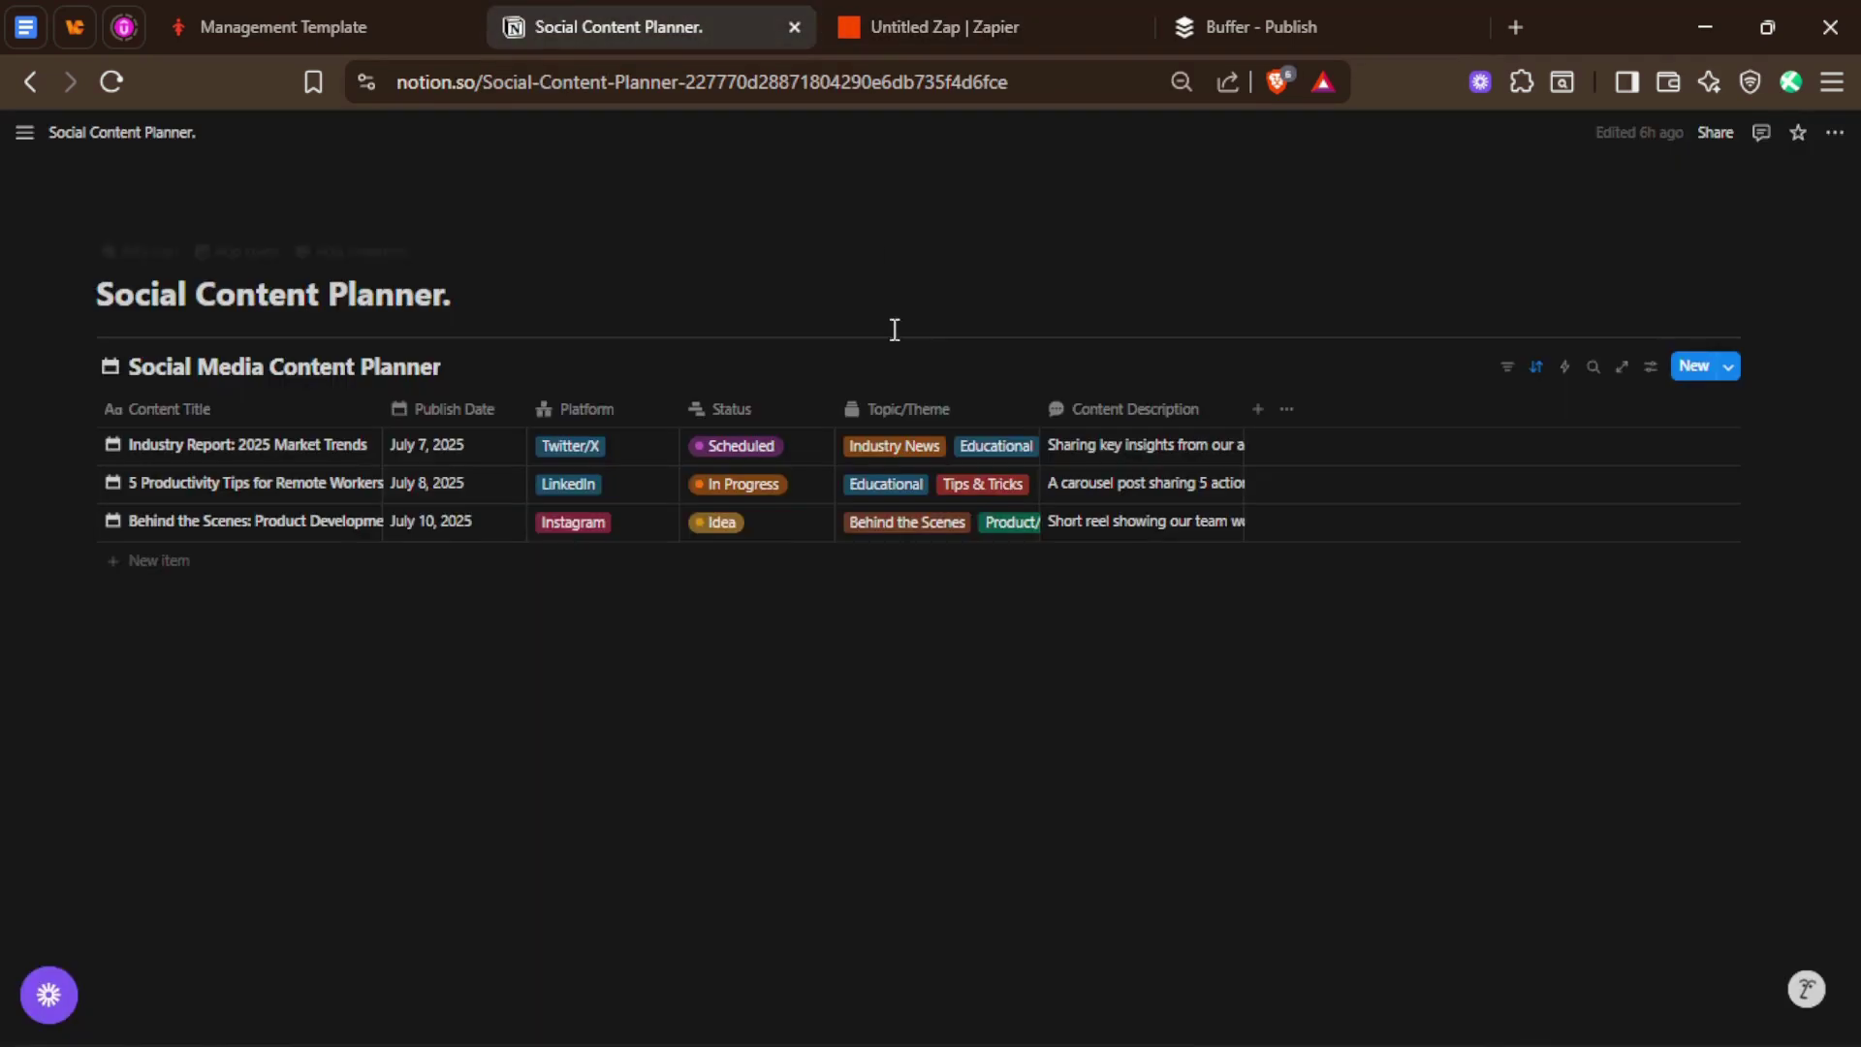
{"action": "left_click", "coordinate": [746, 463]}
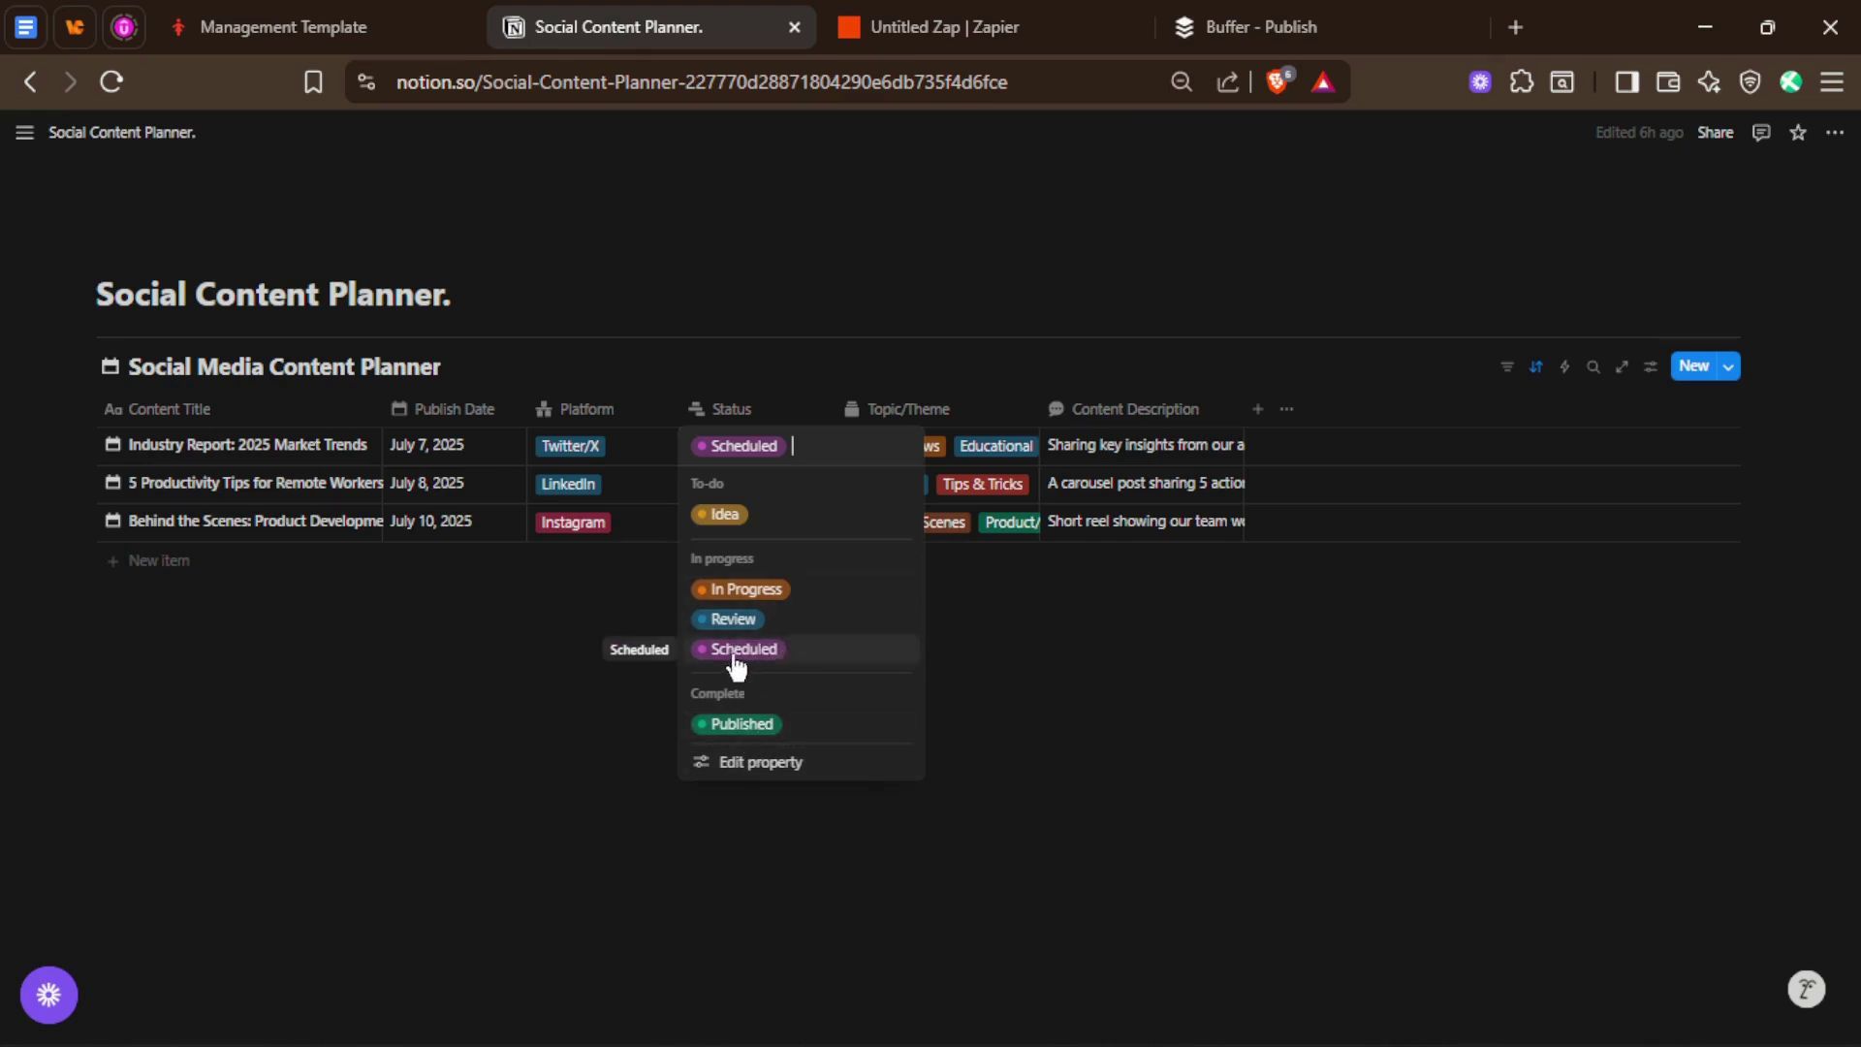
{"action": "left_click", "coordinate": [939, 35]}
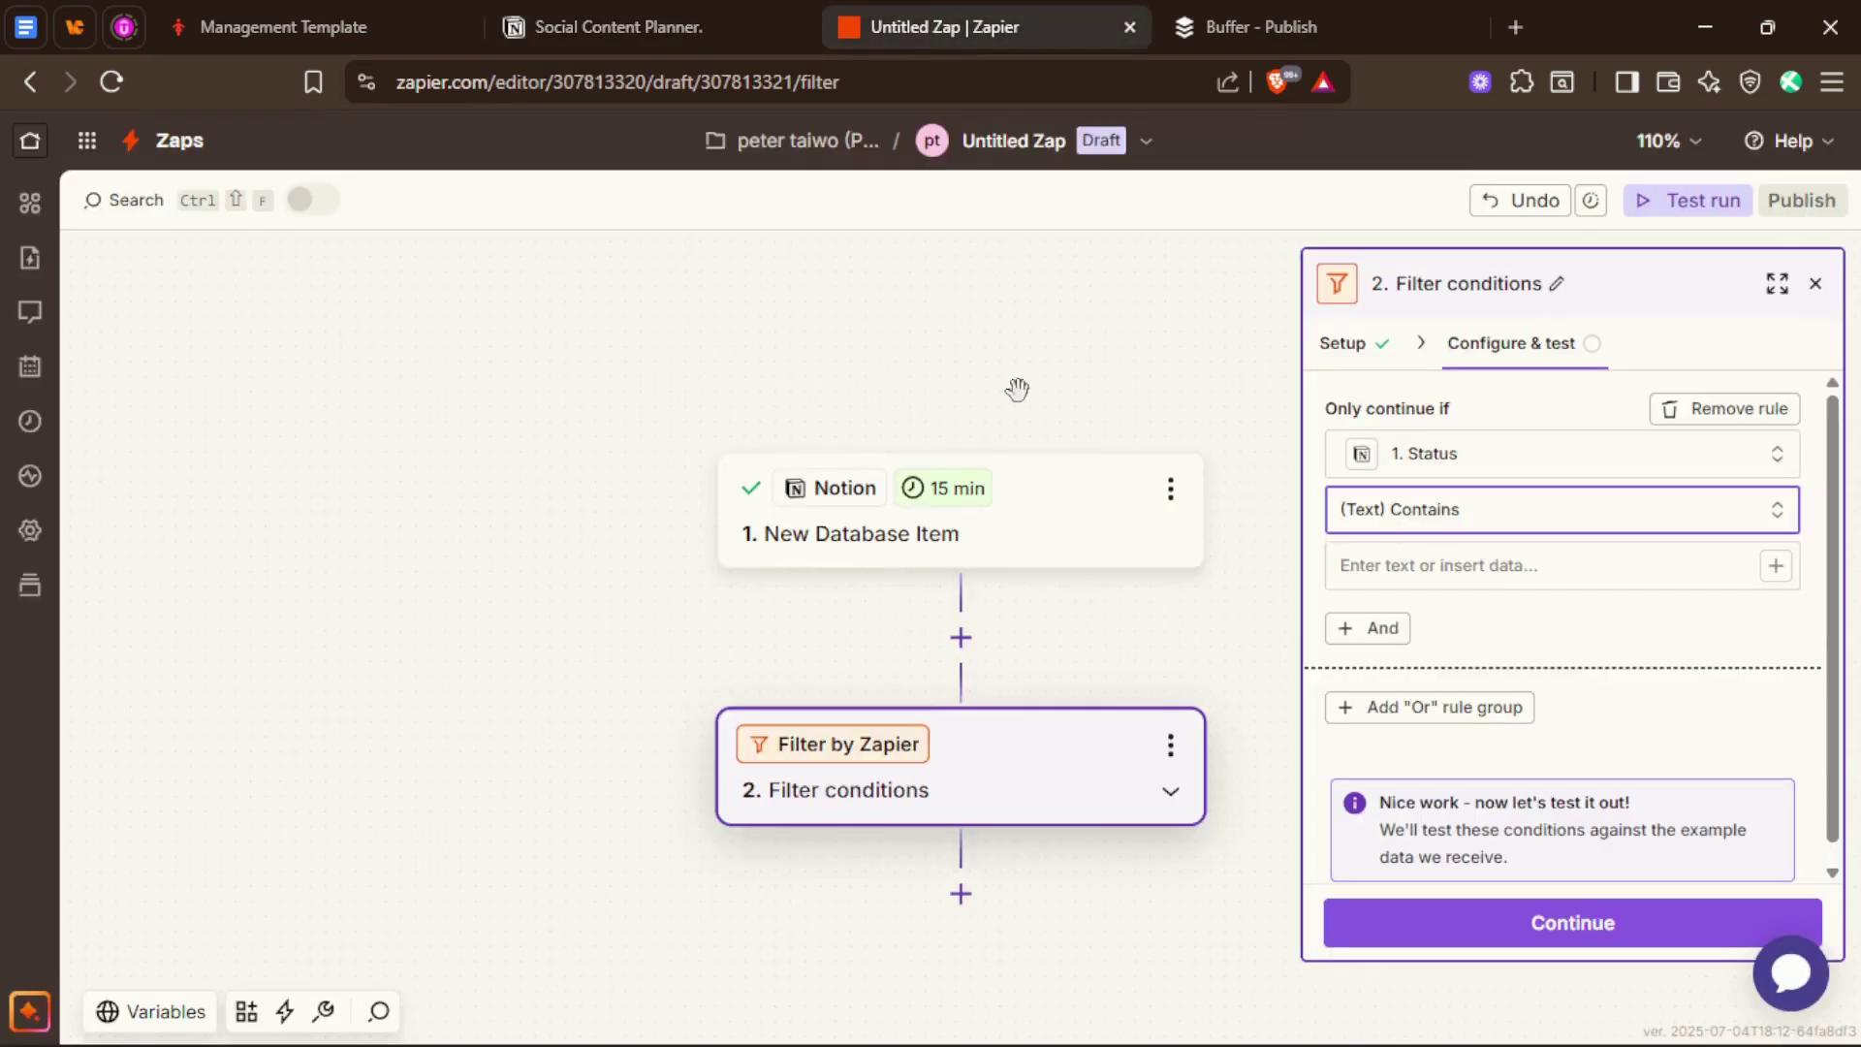
{"action": "left_click", "coordinate": [1460, 567]}
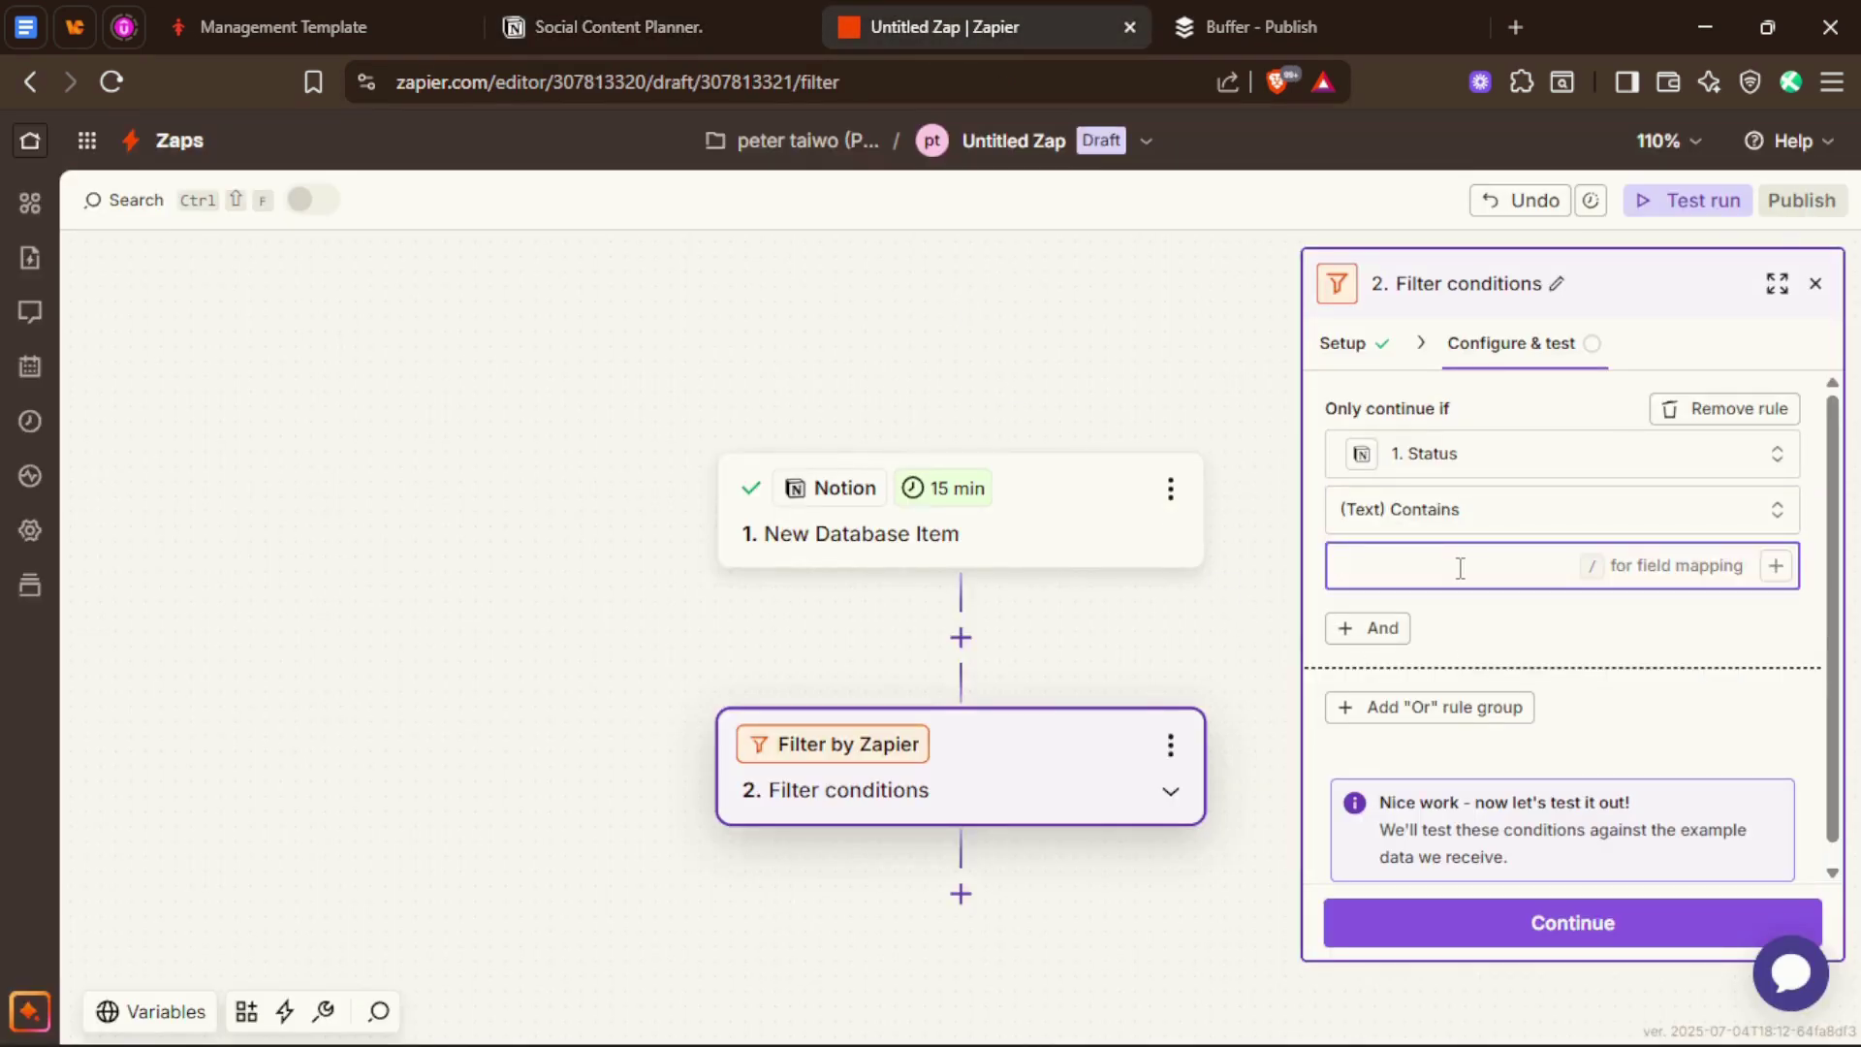
{"action": "type", "text": "Scheduled"}
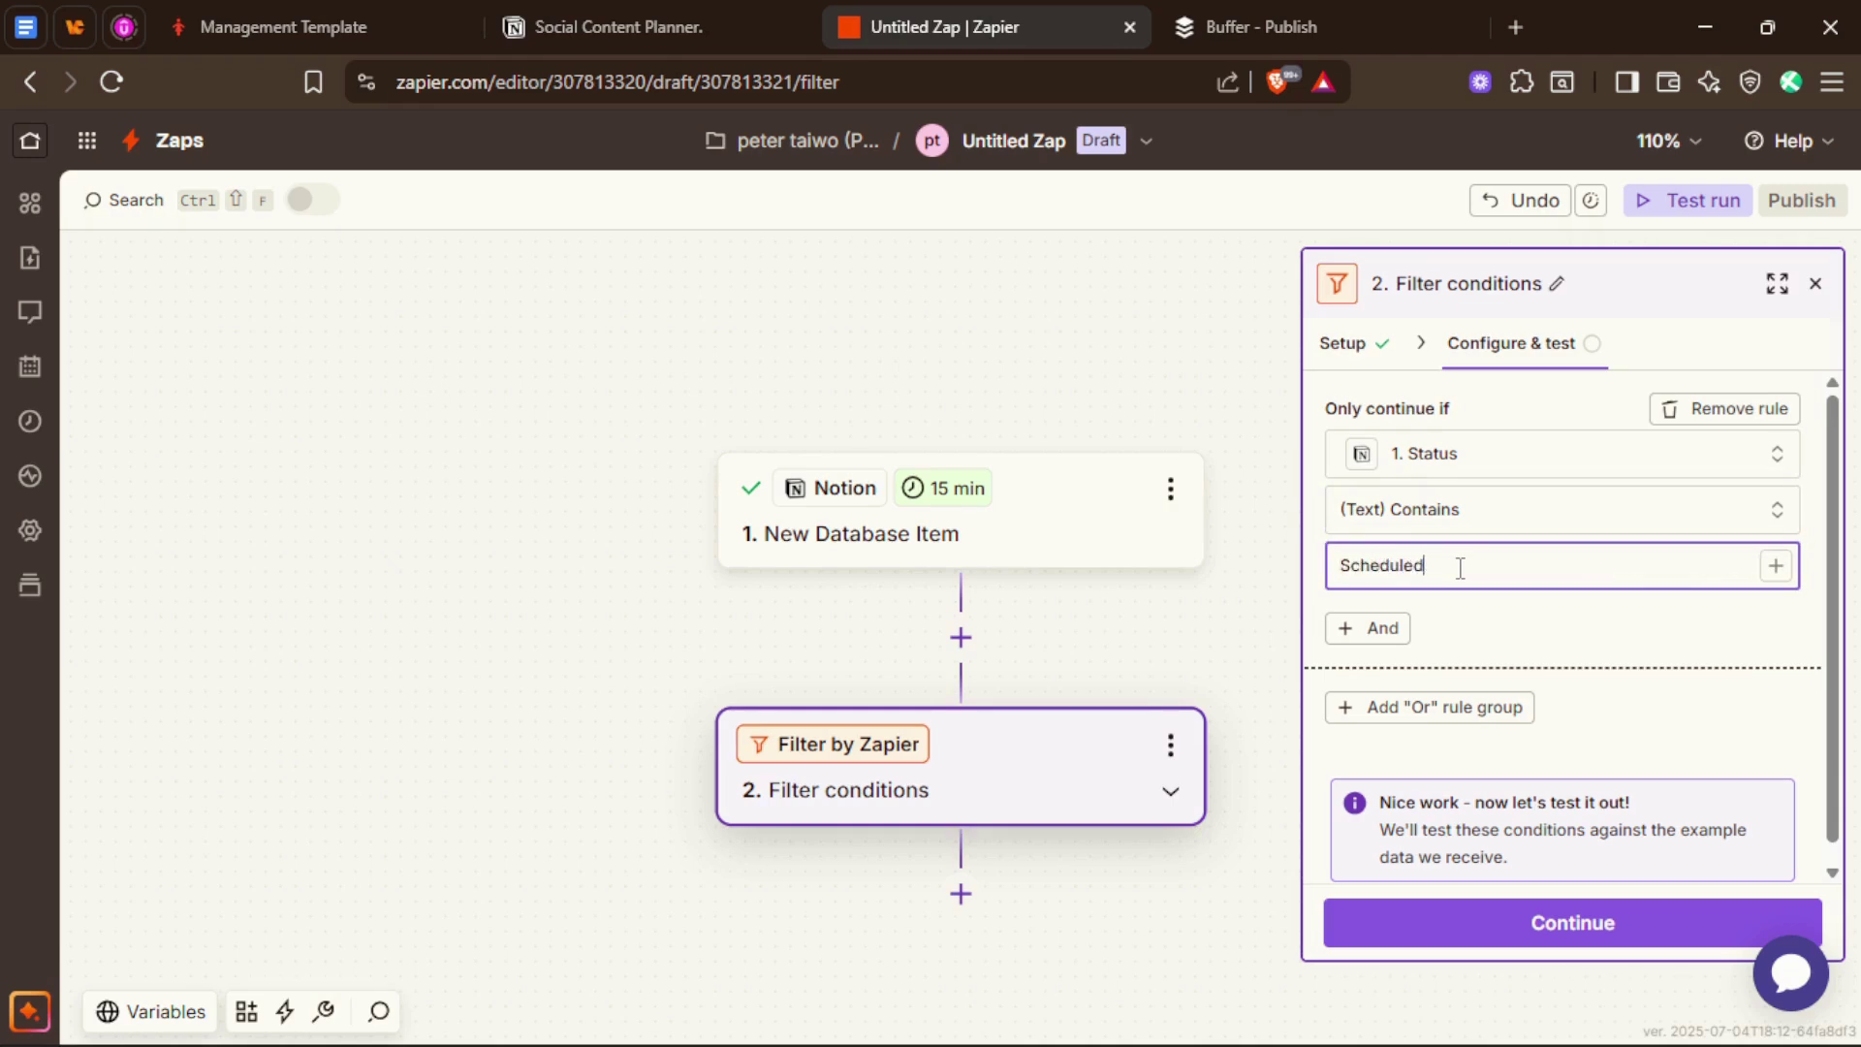
Step: Add an And rule to the filter on the Notion Platform field using the (Text) Contains condition
{"action": "left_click", "coordinate": [1364, 629]}
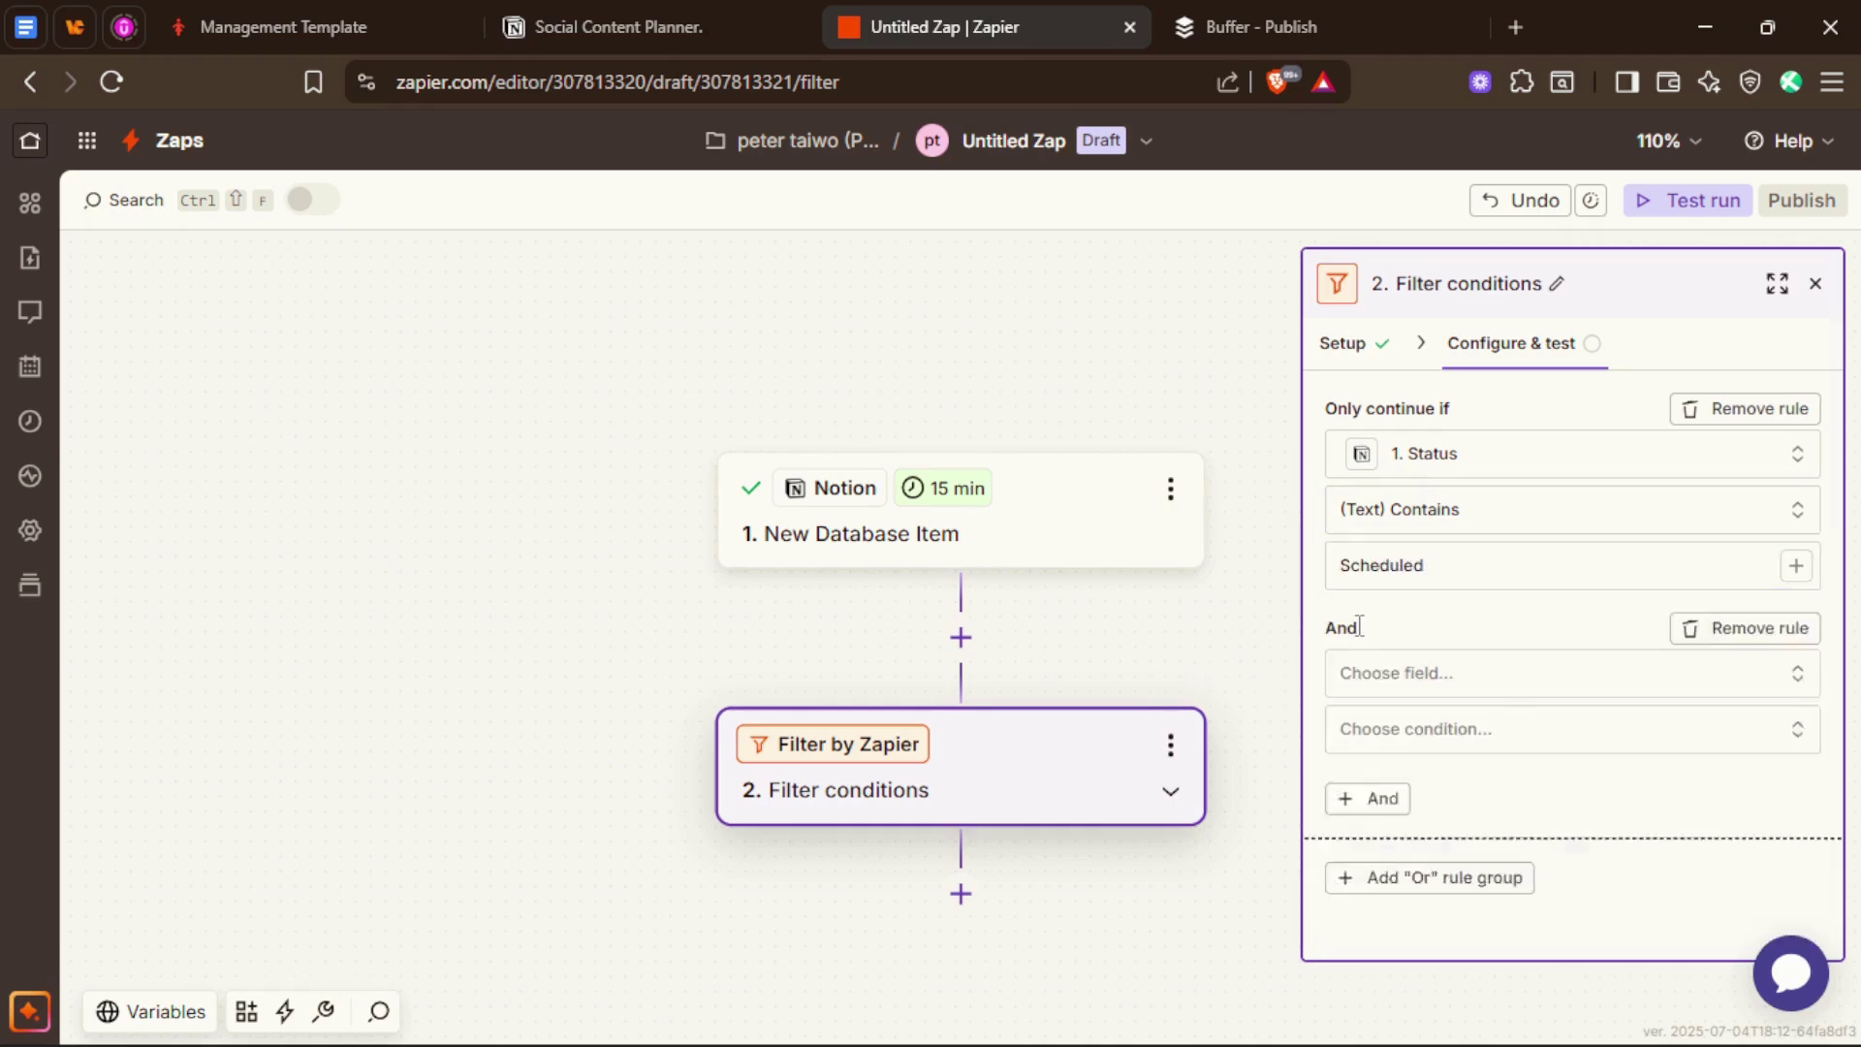
{"action": "left_click", "coordinate": [1390, 696]}
{"action": "scroll", "coordinate": [974, 737], "scroll_direction": "down", "scroll_amount": 5}
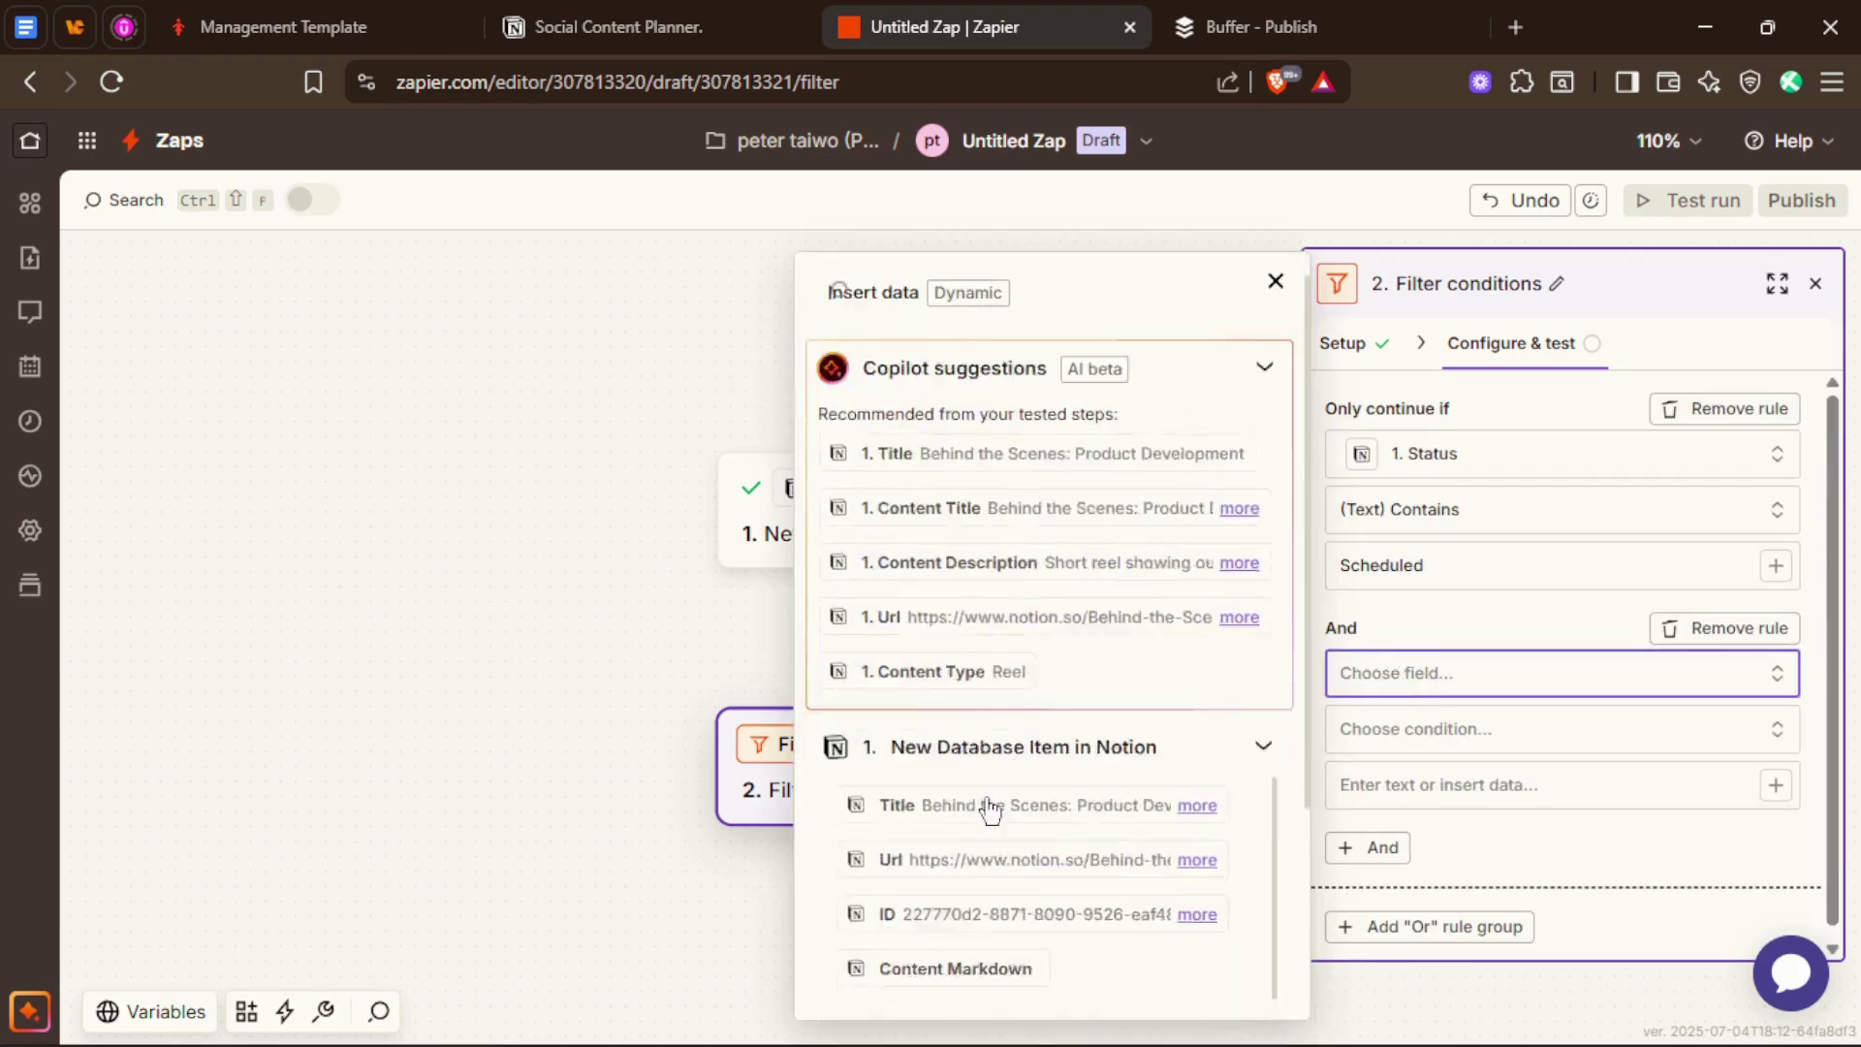
{"action": "scroll", "coordinate": [979, 853], "scroll_direction": "down", "scroll_amount": 4}
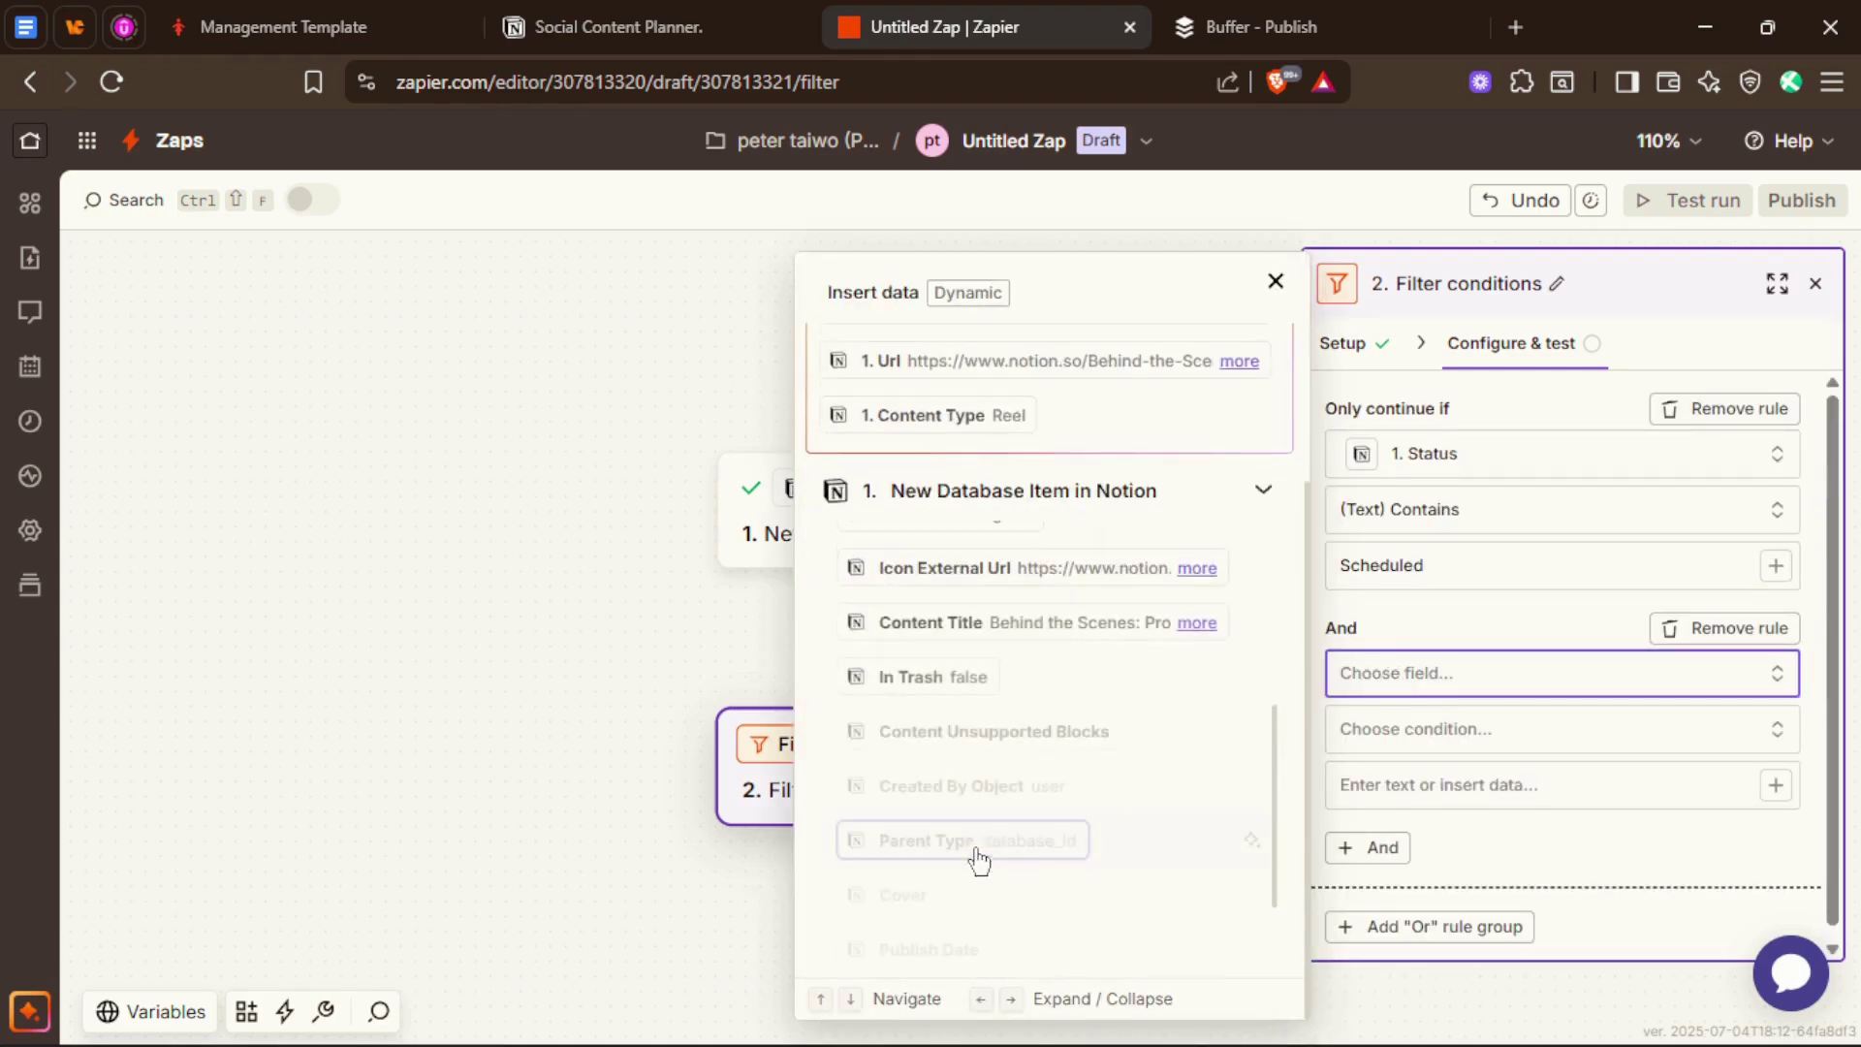
{"action": "scroll", "coordinate": [975, 722], "scroll_direction": "up", "scroll_amount": 3}
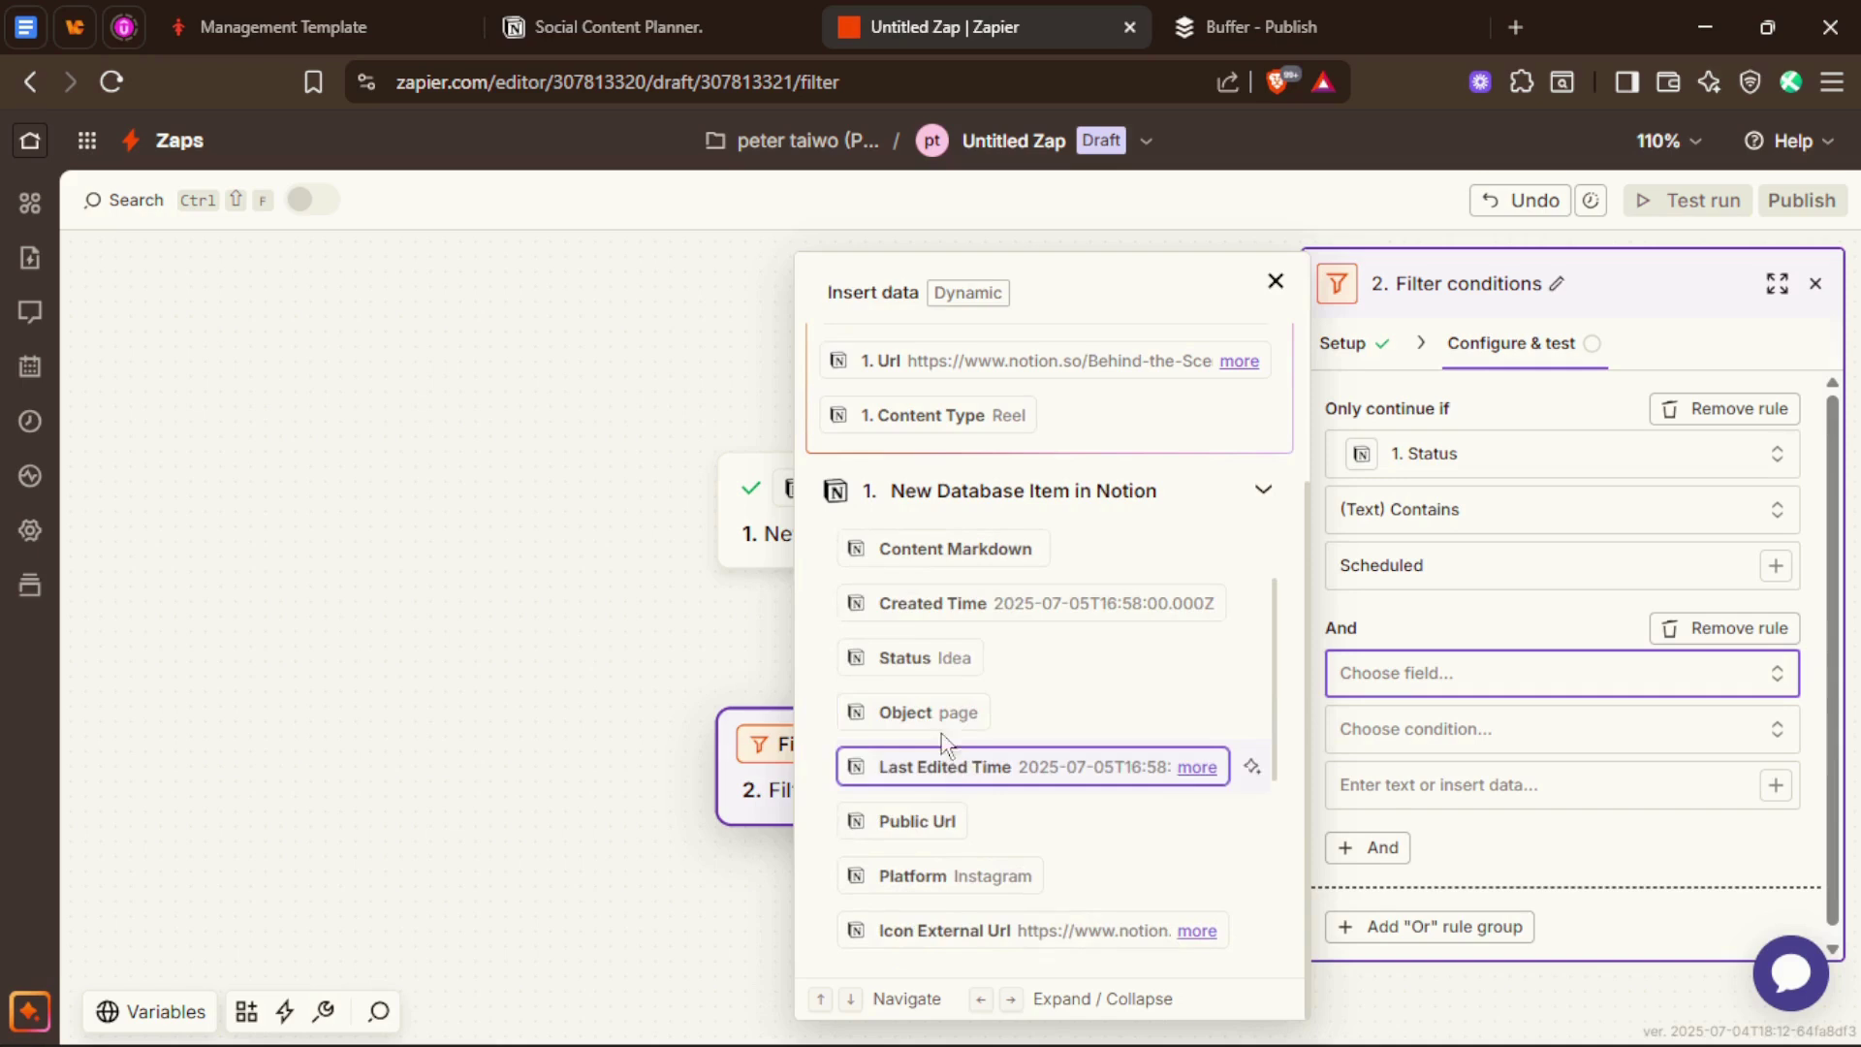
{"action": "left_click", "coordinate": [959, 878]}
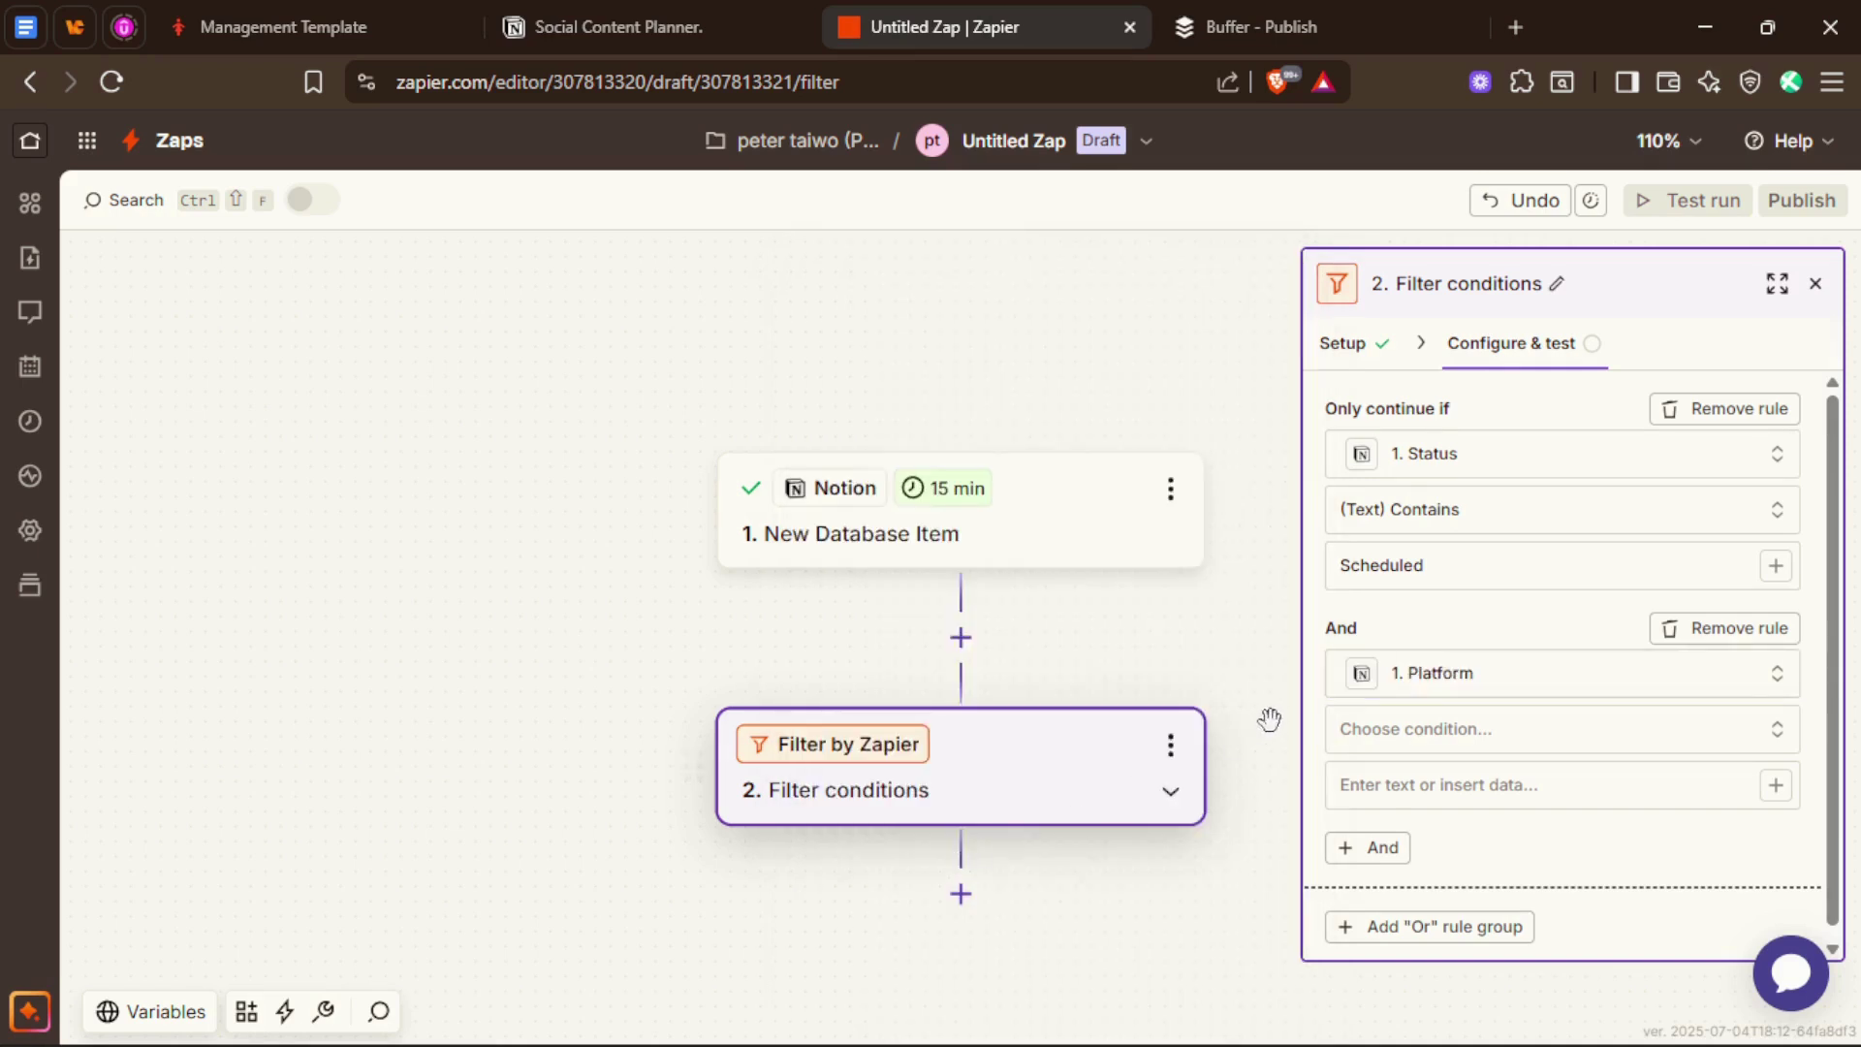
{"action": "left_click", "coordinate": [1380, 743]}
{"action": "left_click", "coordinate": [1439, 810]}
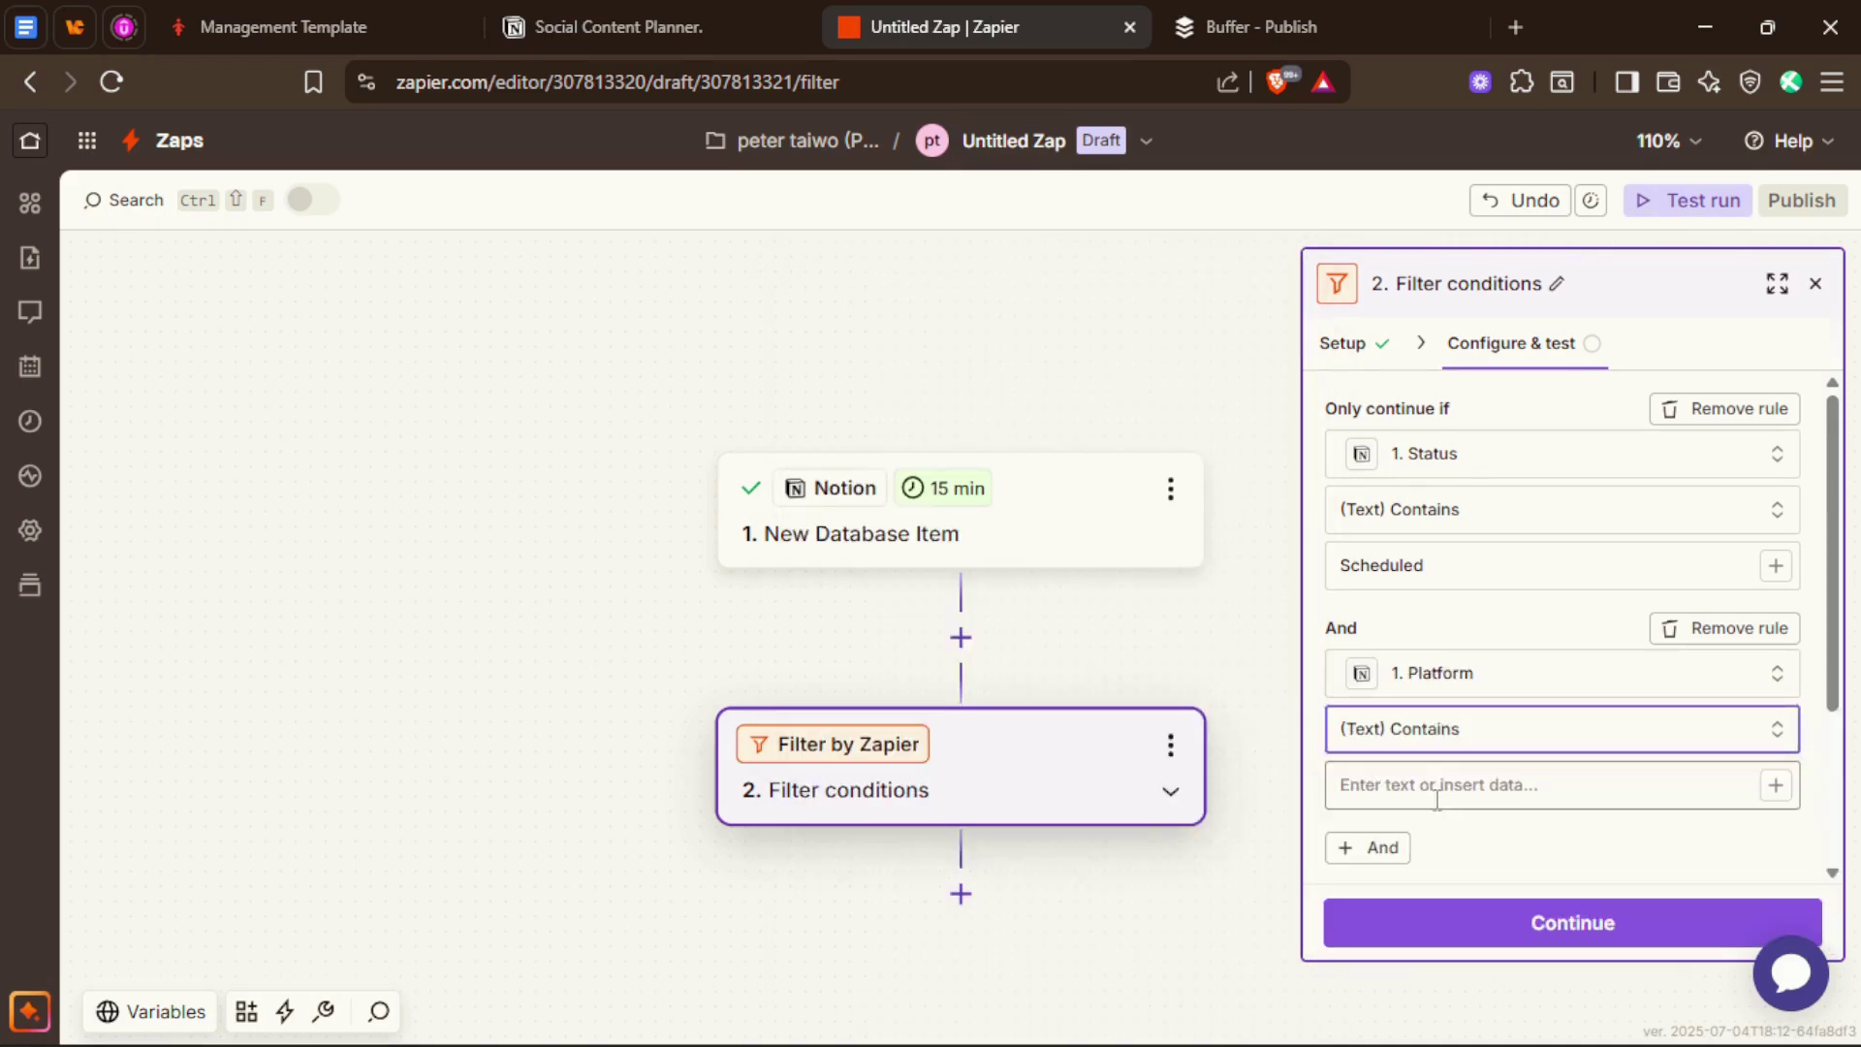
Step: Look over the Buffer workspace and enter Facebook as the Platform rule's value in the Zapier filter
{"action": "left_click", "coordinate": [1293, 11]}
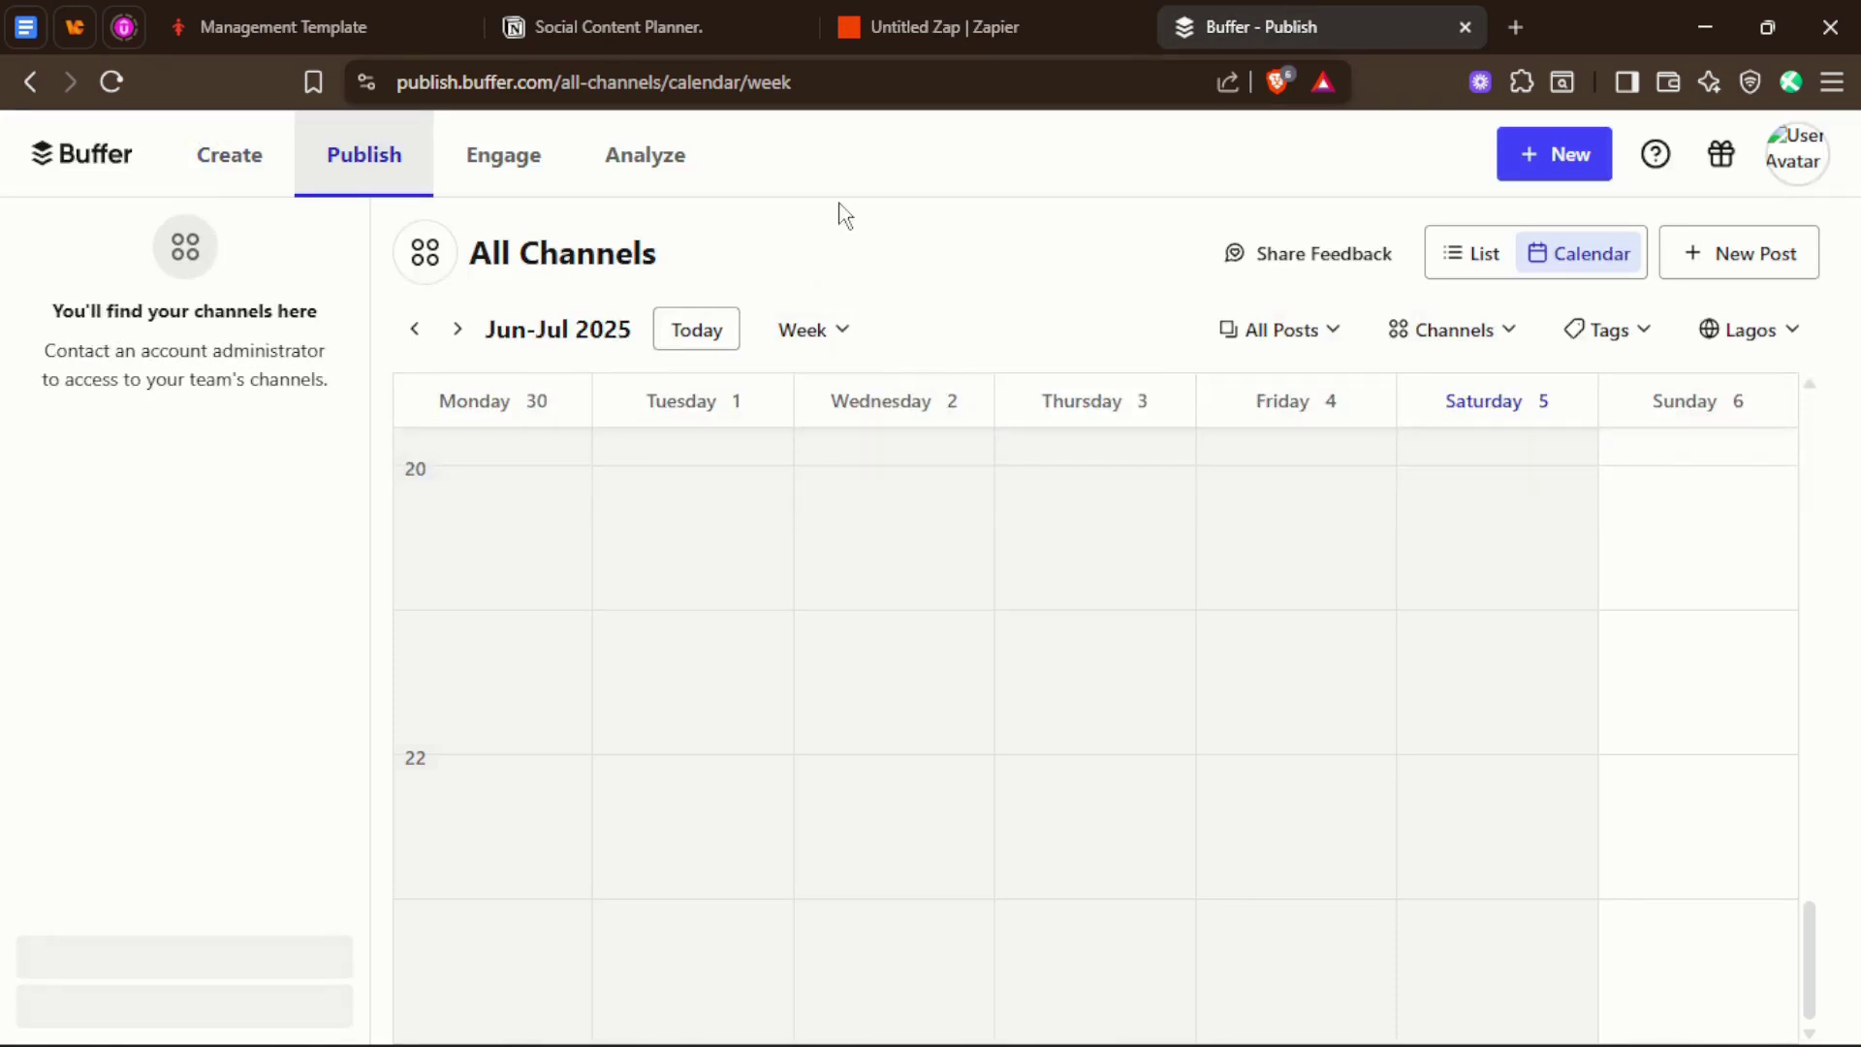
{"action": "left_click", "coordinate": [218, 160]}
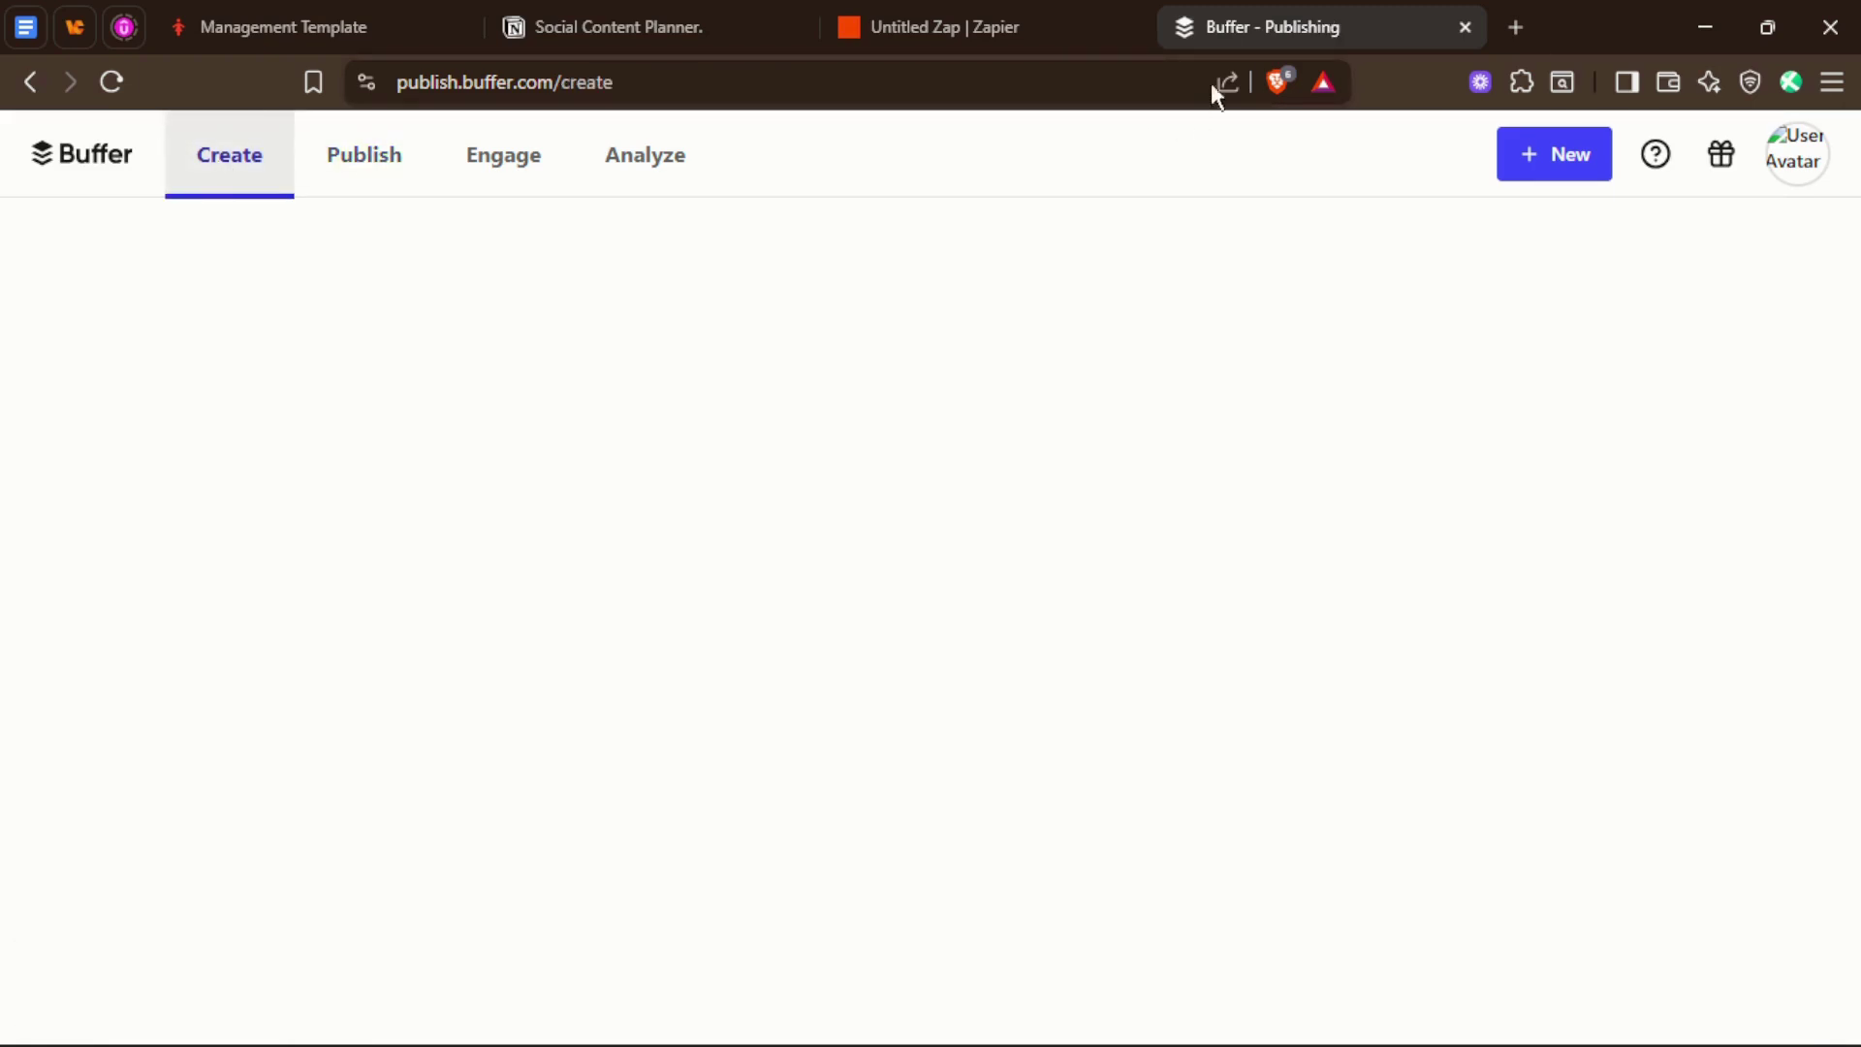
{"action": "left_click", "coordinate": [969, 21]}
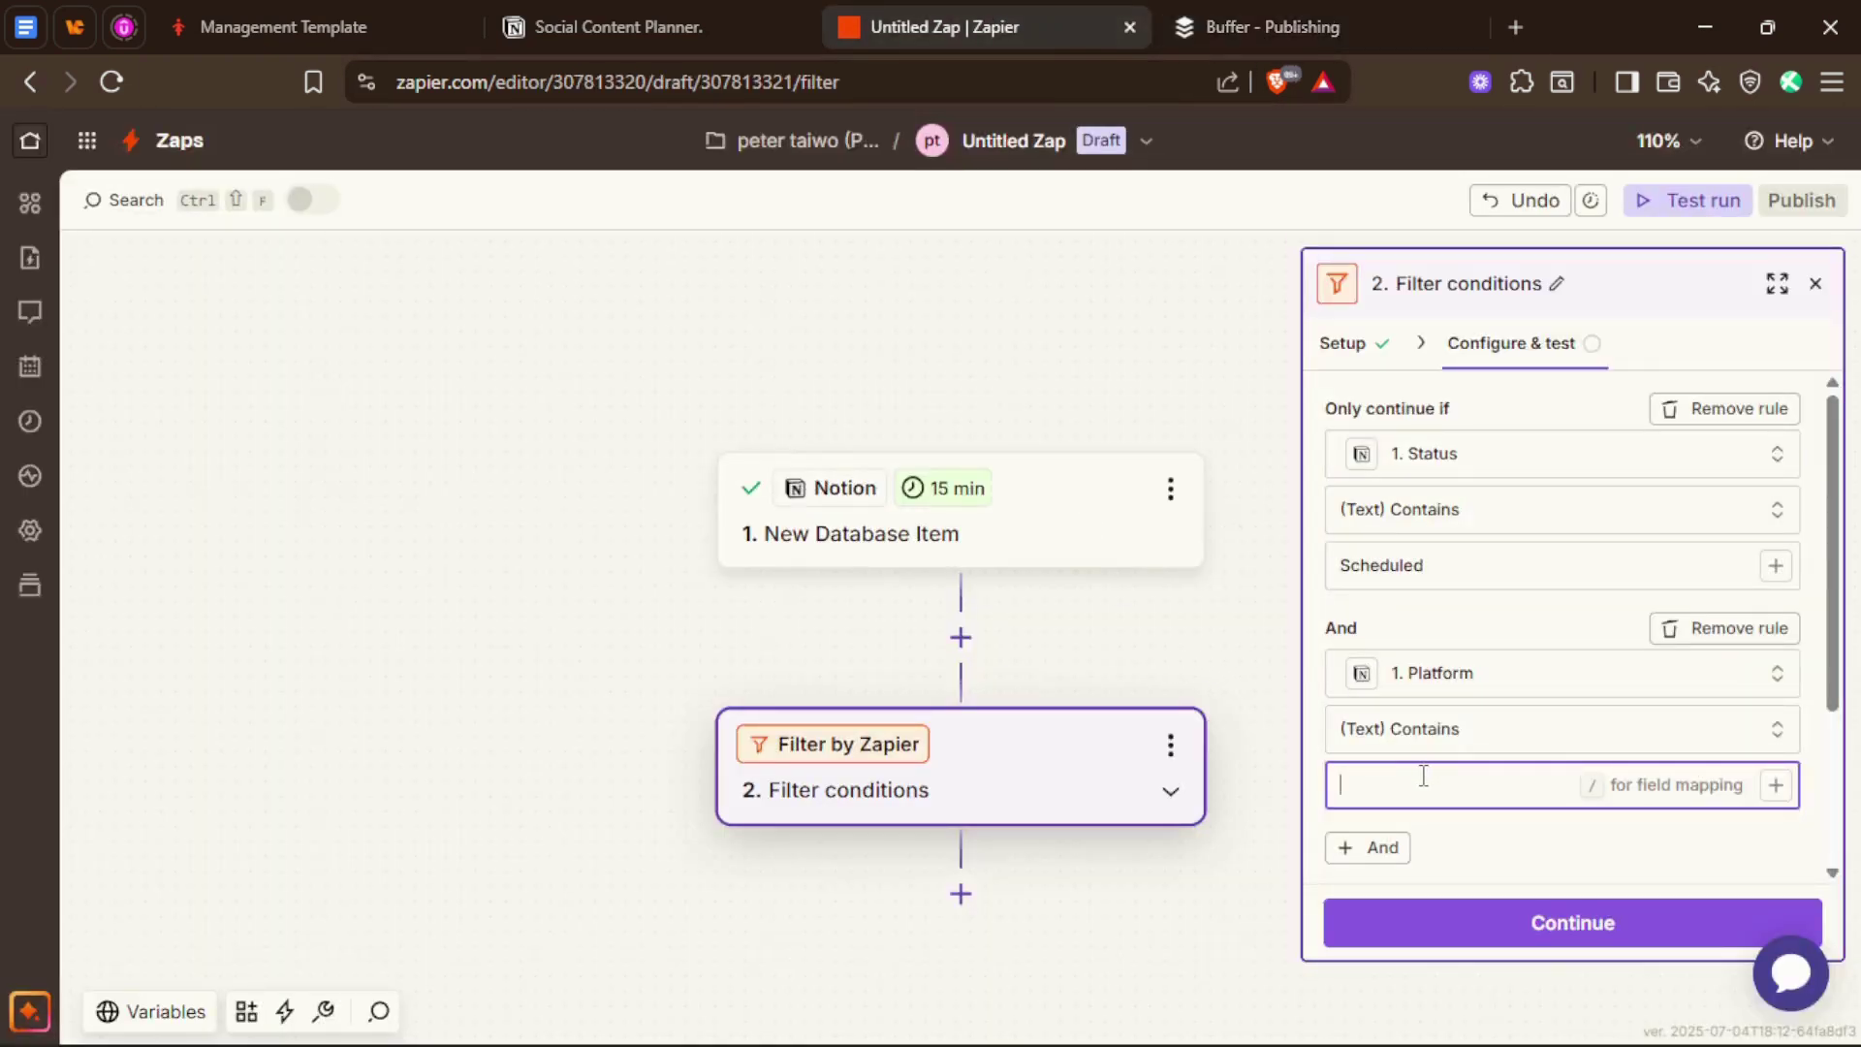
{"action": "type", "text": "Facebook"}
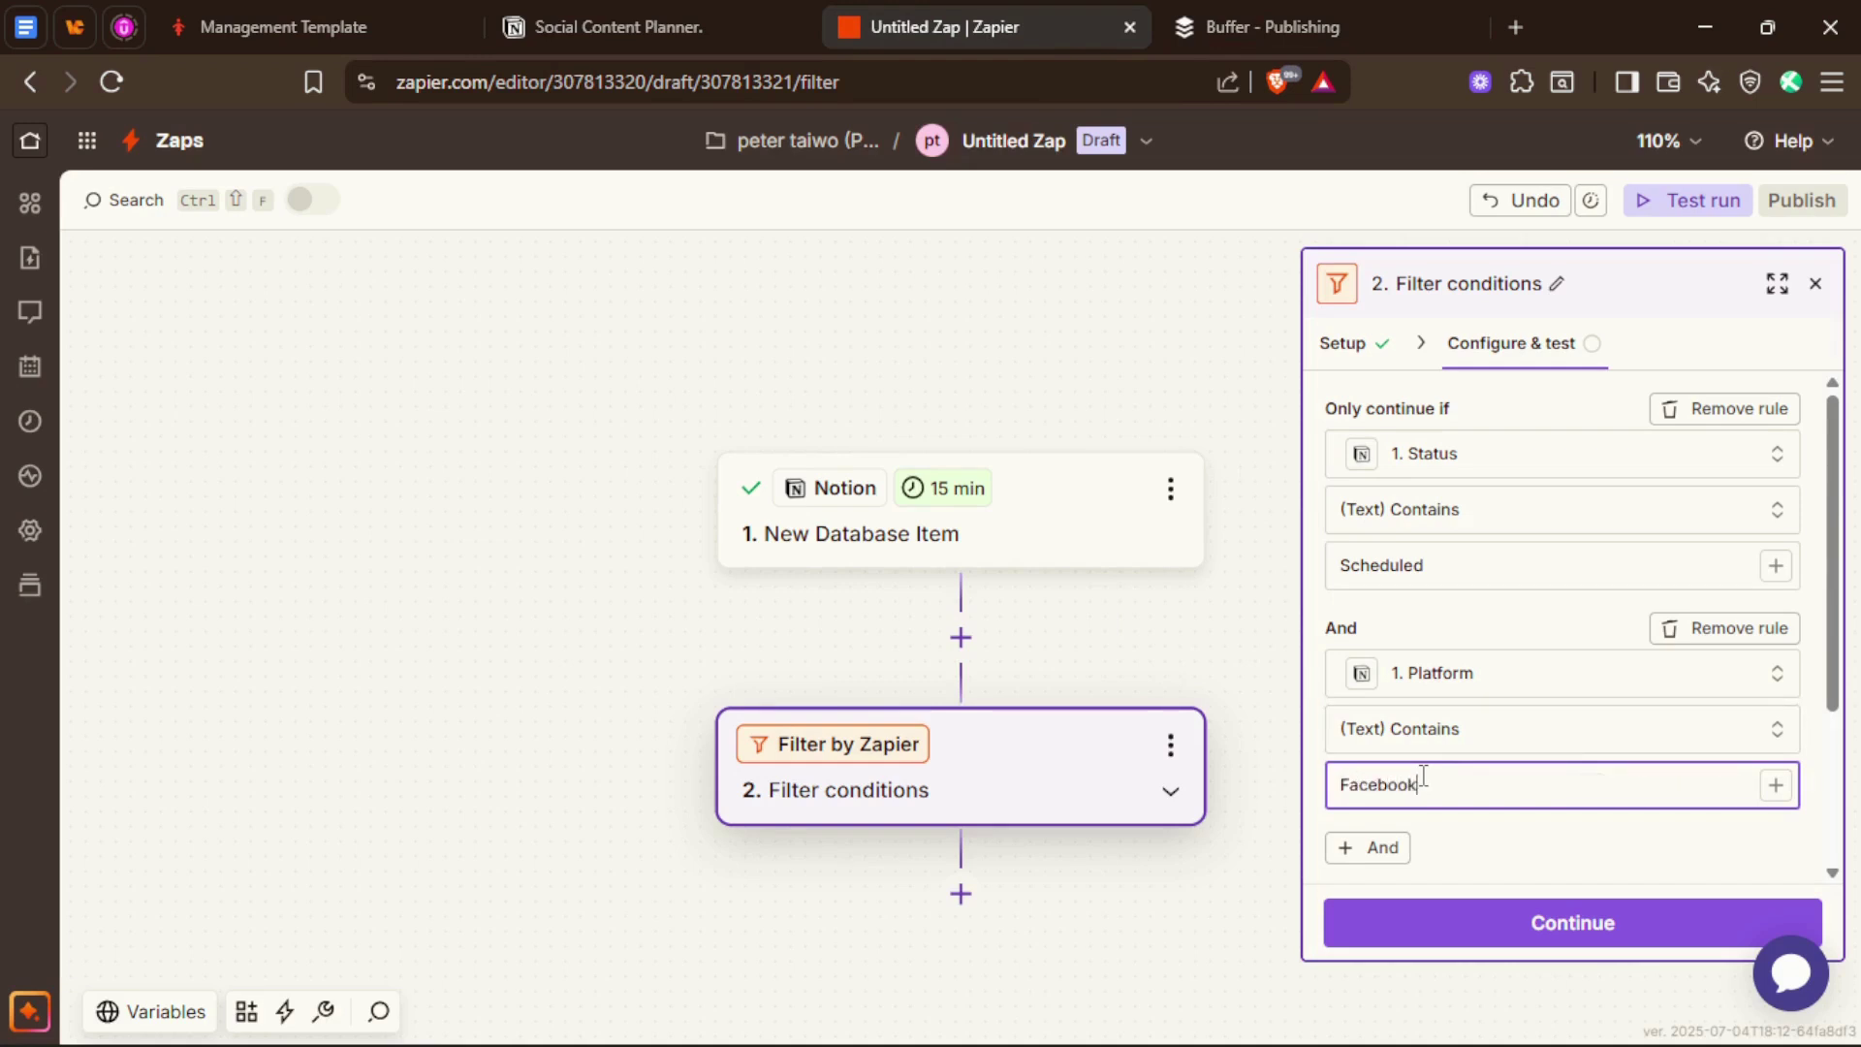
Step: Test the filter conditions against the example Notion record and review the outcome
{"action": "scroll", "coordinate": [1450, 824], "scroll_direction": "down", "scroll_amount": 3}
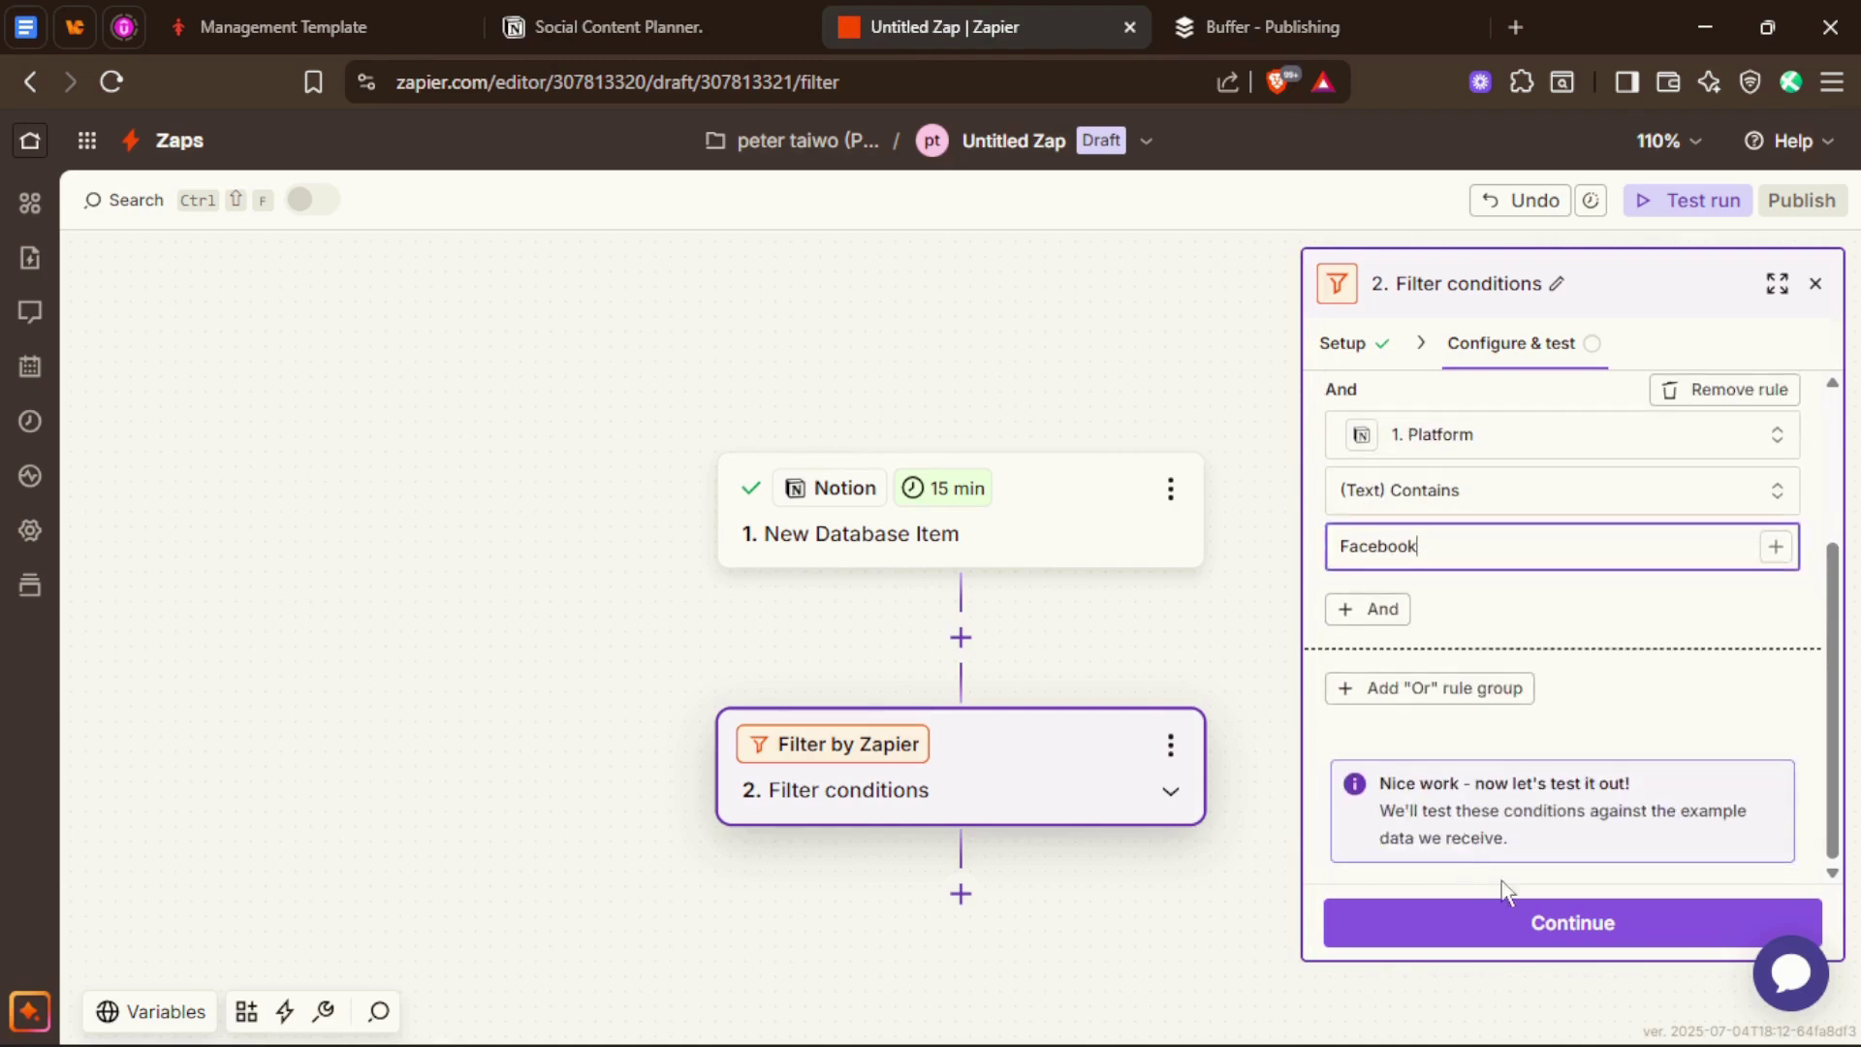
{"action": "left_click", "coordinate": [1534, 940]}
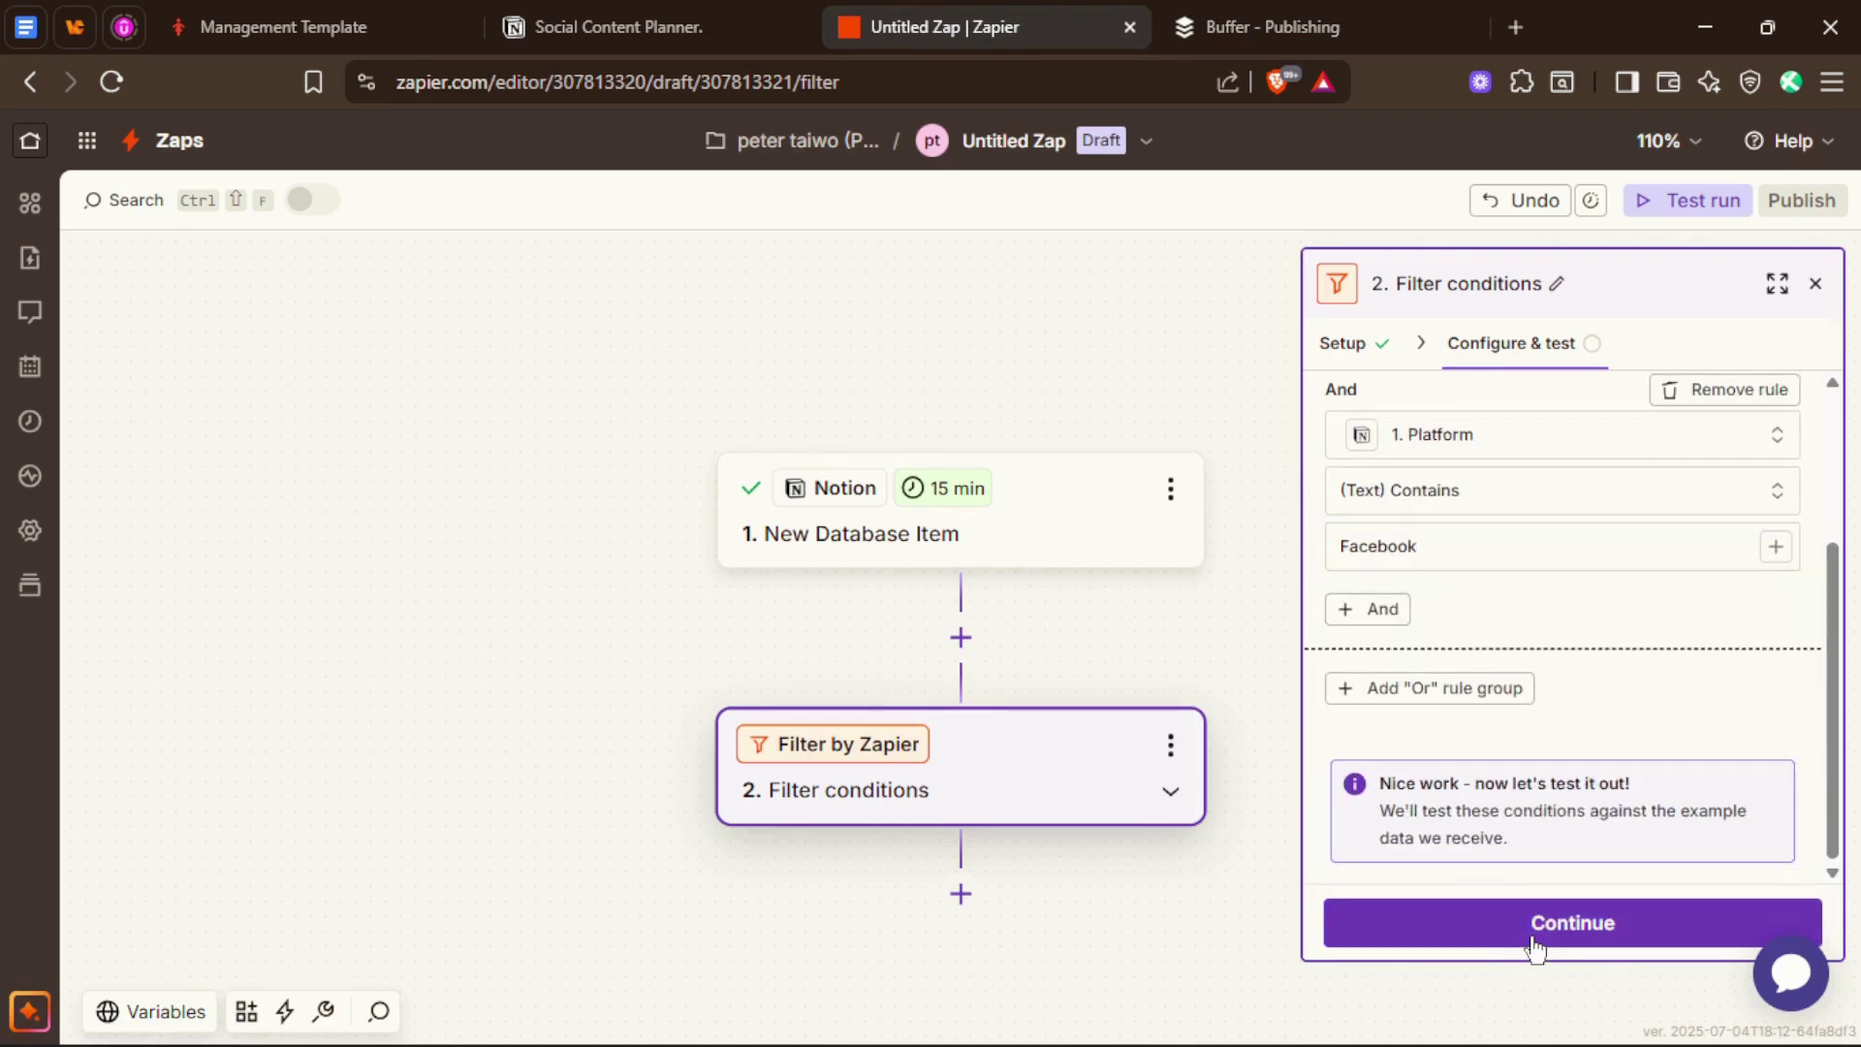
{"action": "left_click", "coordinate": [1533, 938]}
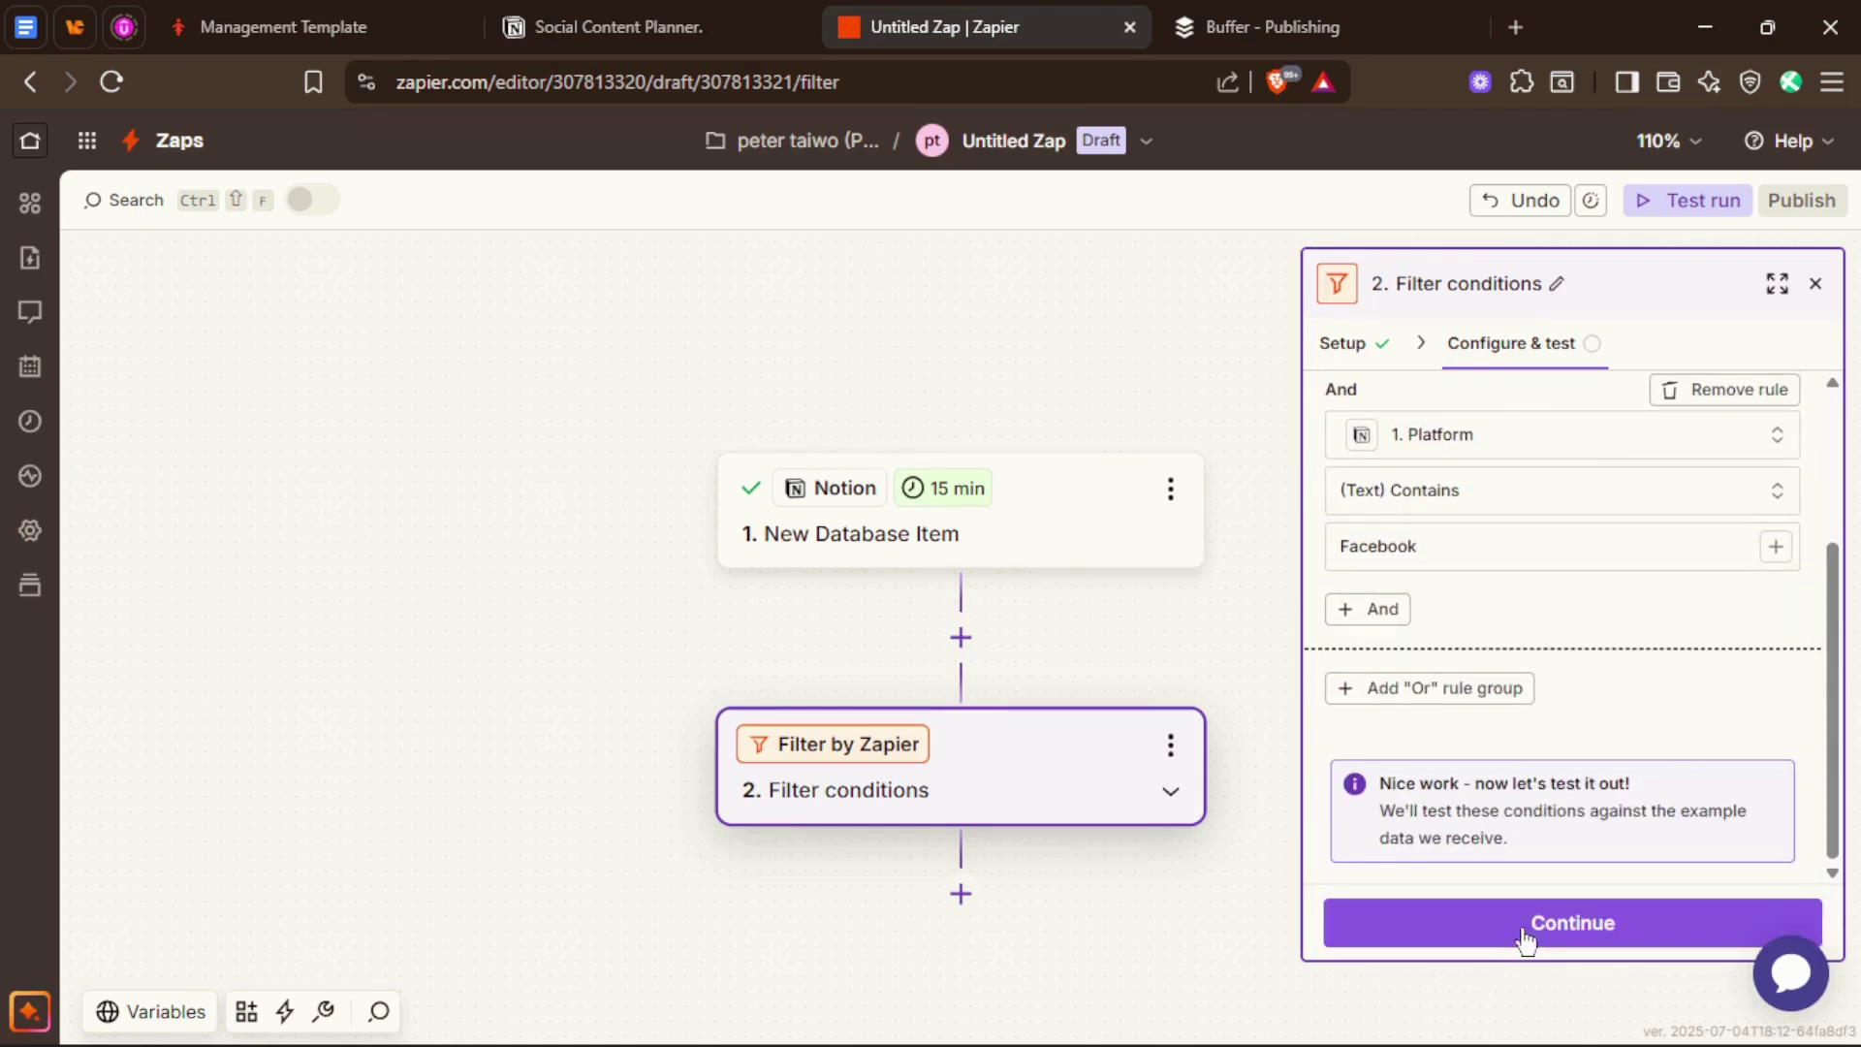
{"action": "scroll", "coordinate": [1522, 686], "scroll_direction": "down", "scroll_amount": 3}
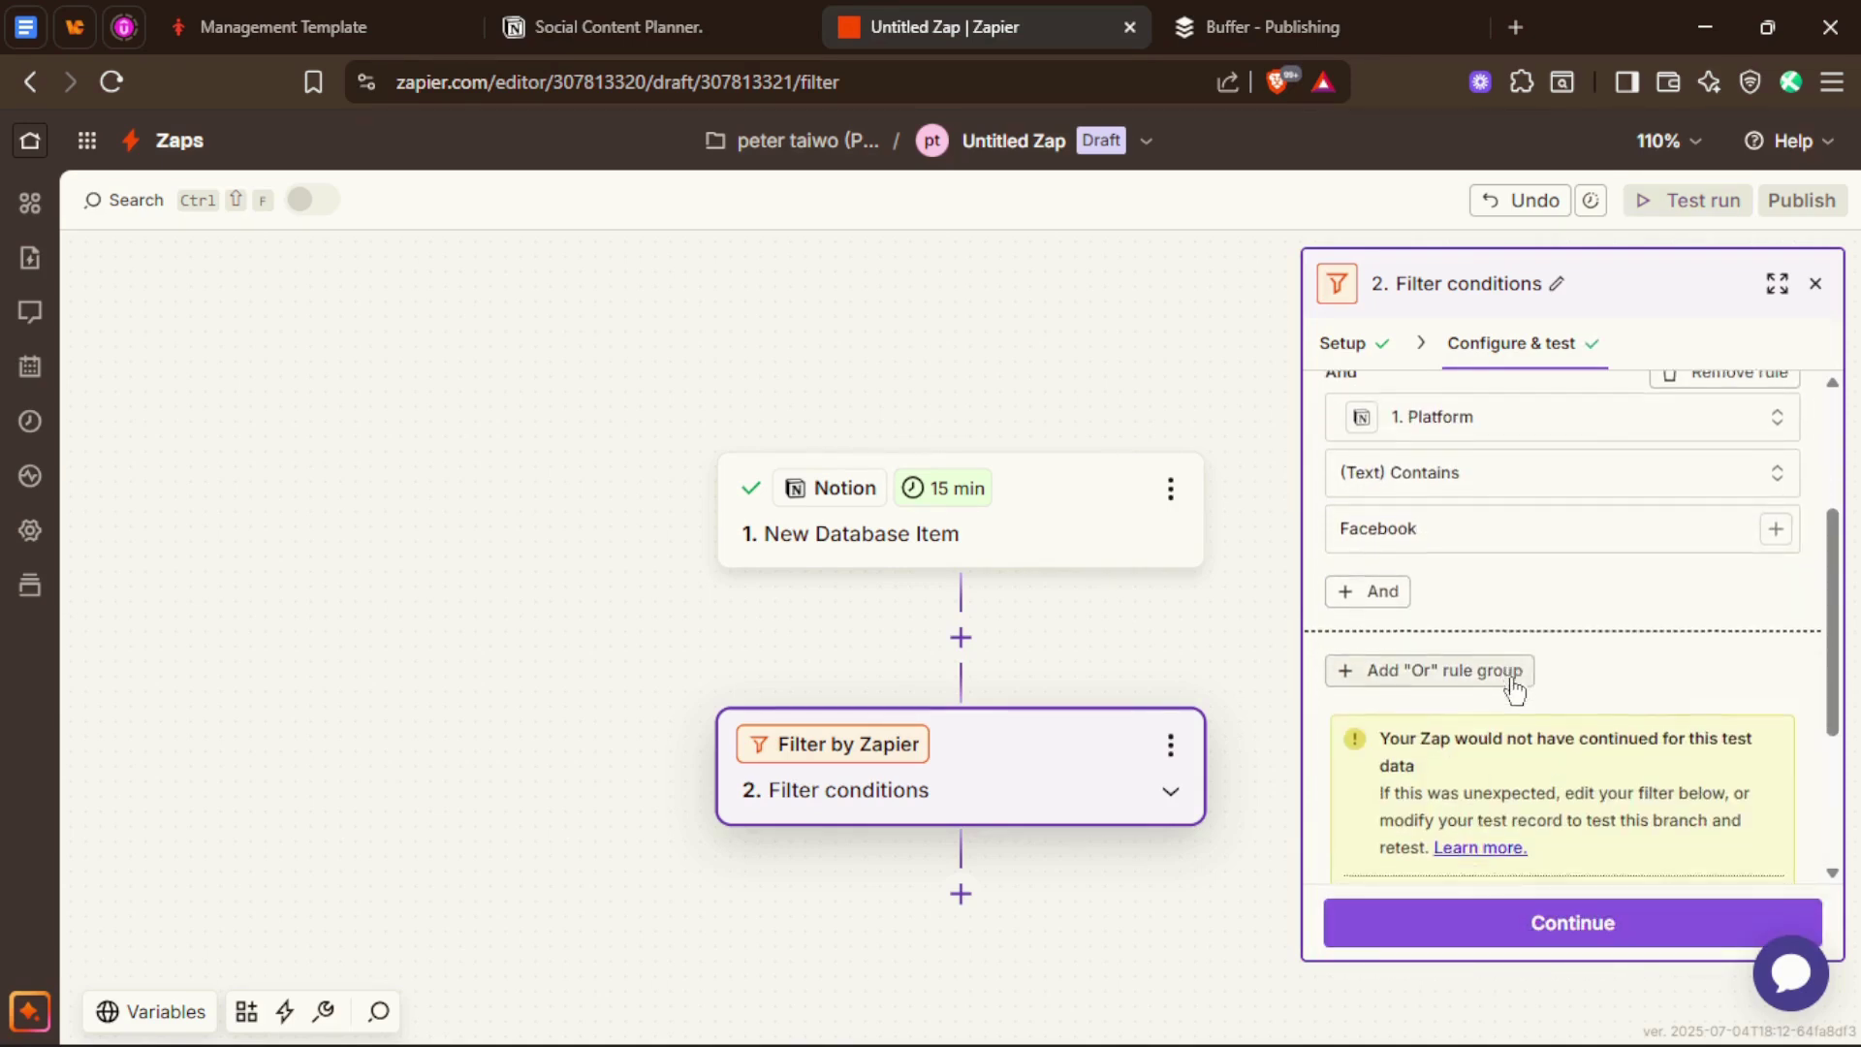
Step: Continue past the filter and add a Buffer step with Add to Queue as its action event
{"action": "left_click", "coordinate": [1512, 922]}
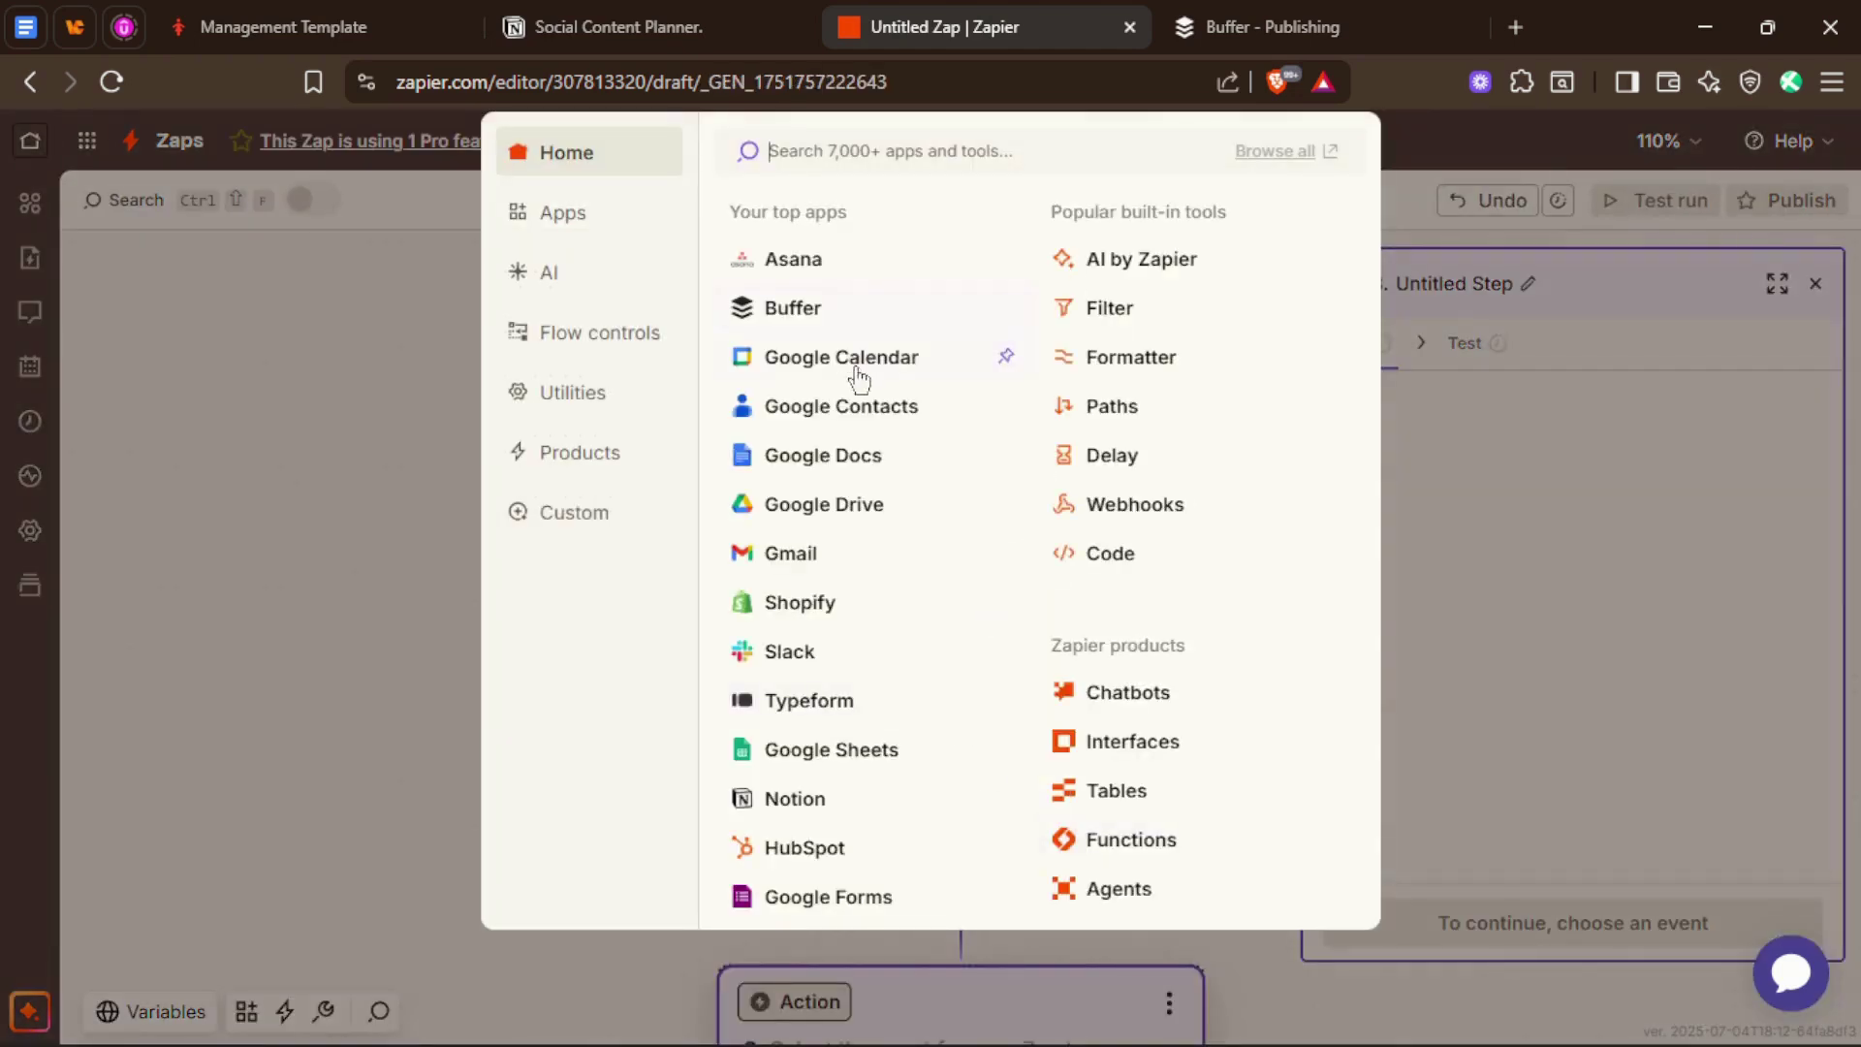
{"action": "left_click", "coordinate": [790, 307]}
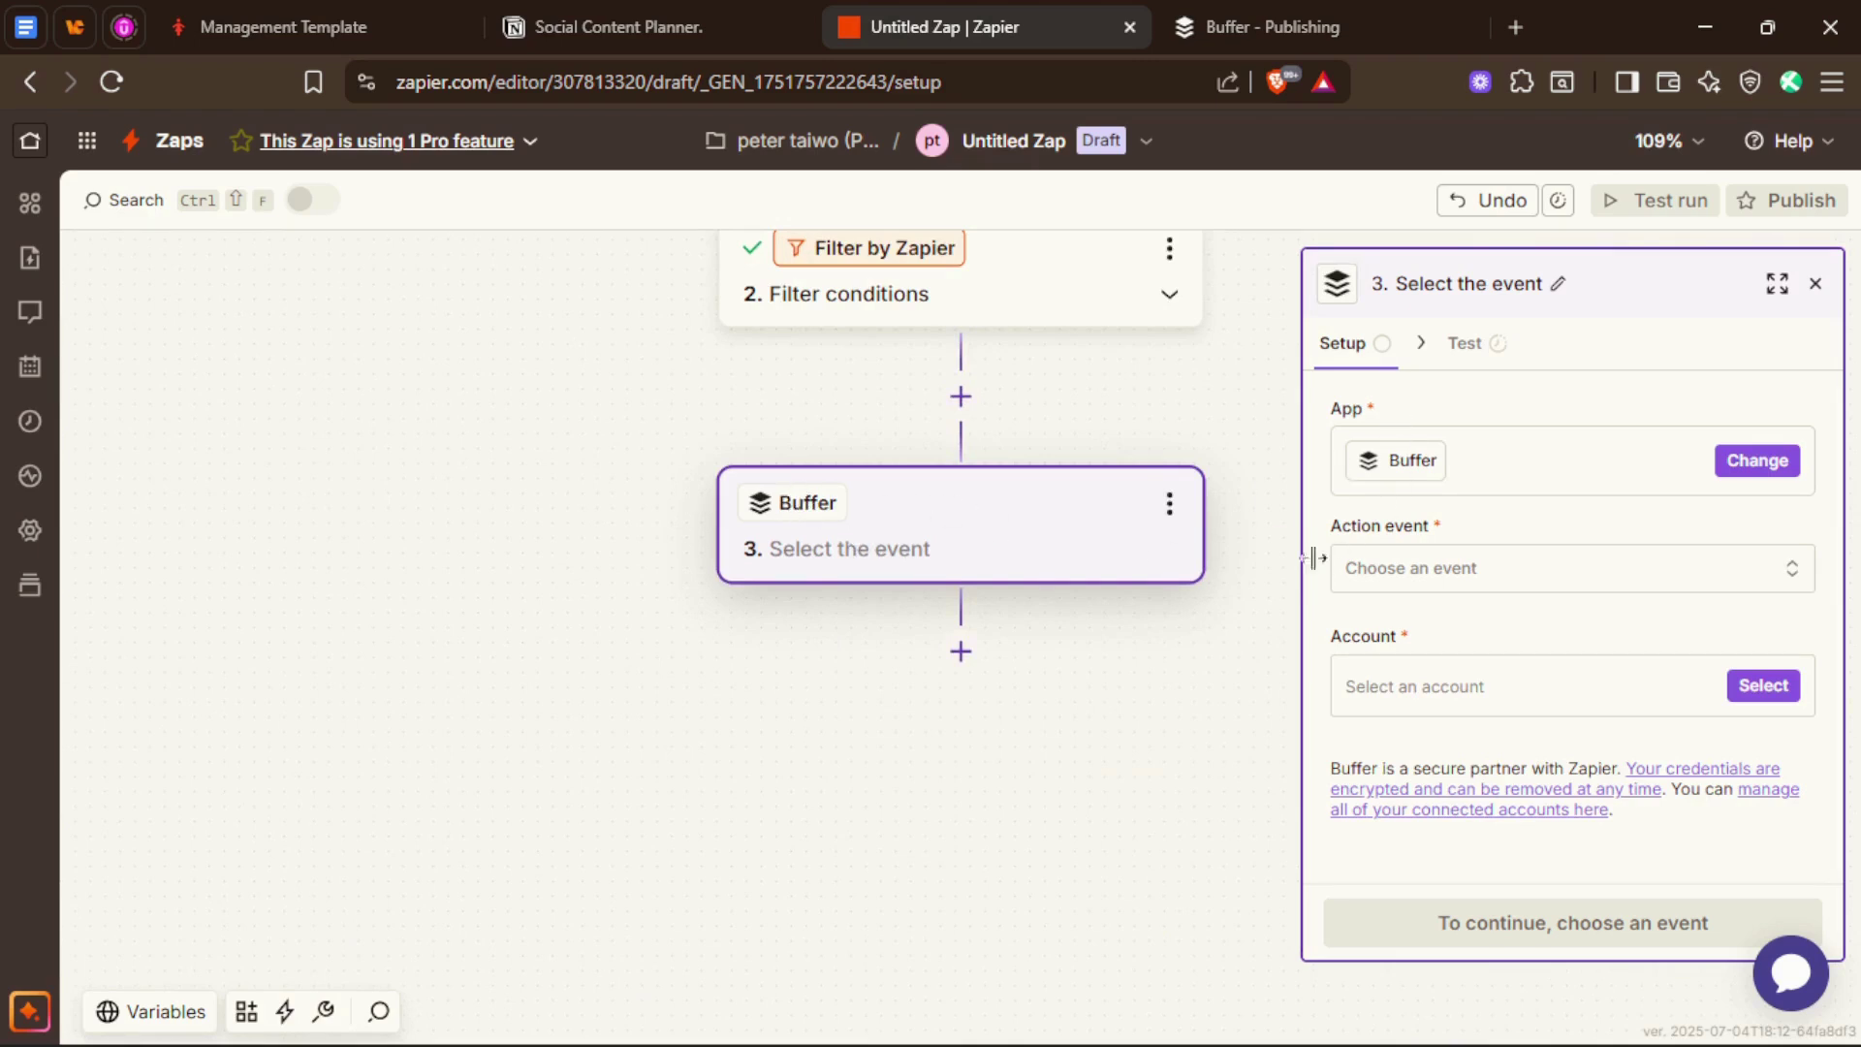
{"action": "left_click", "coordinate": [1410, 568]}
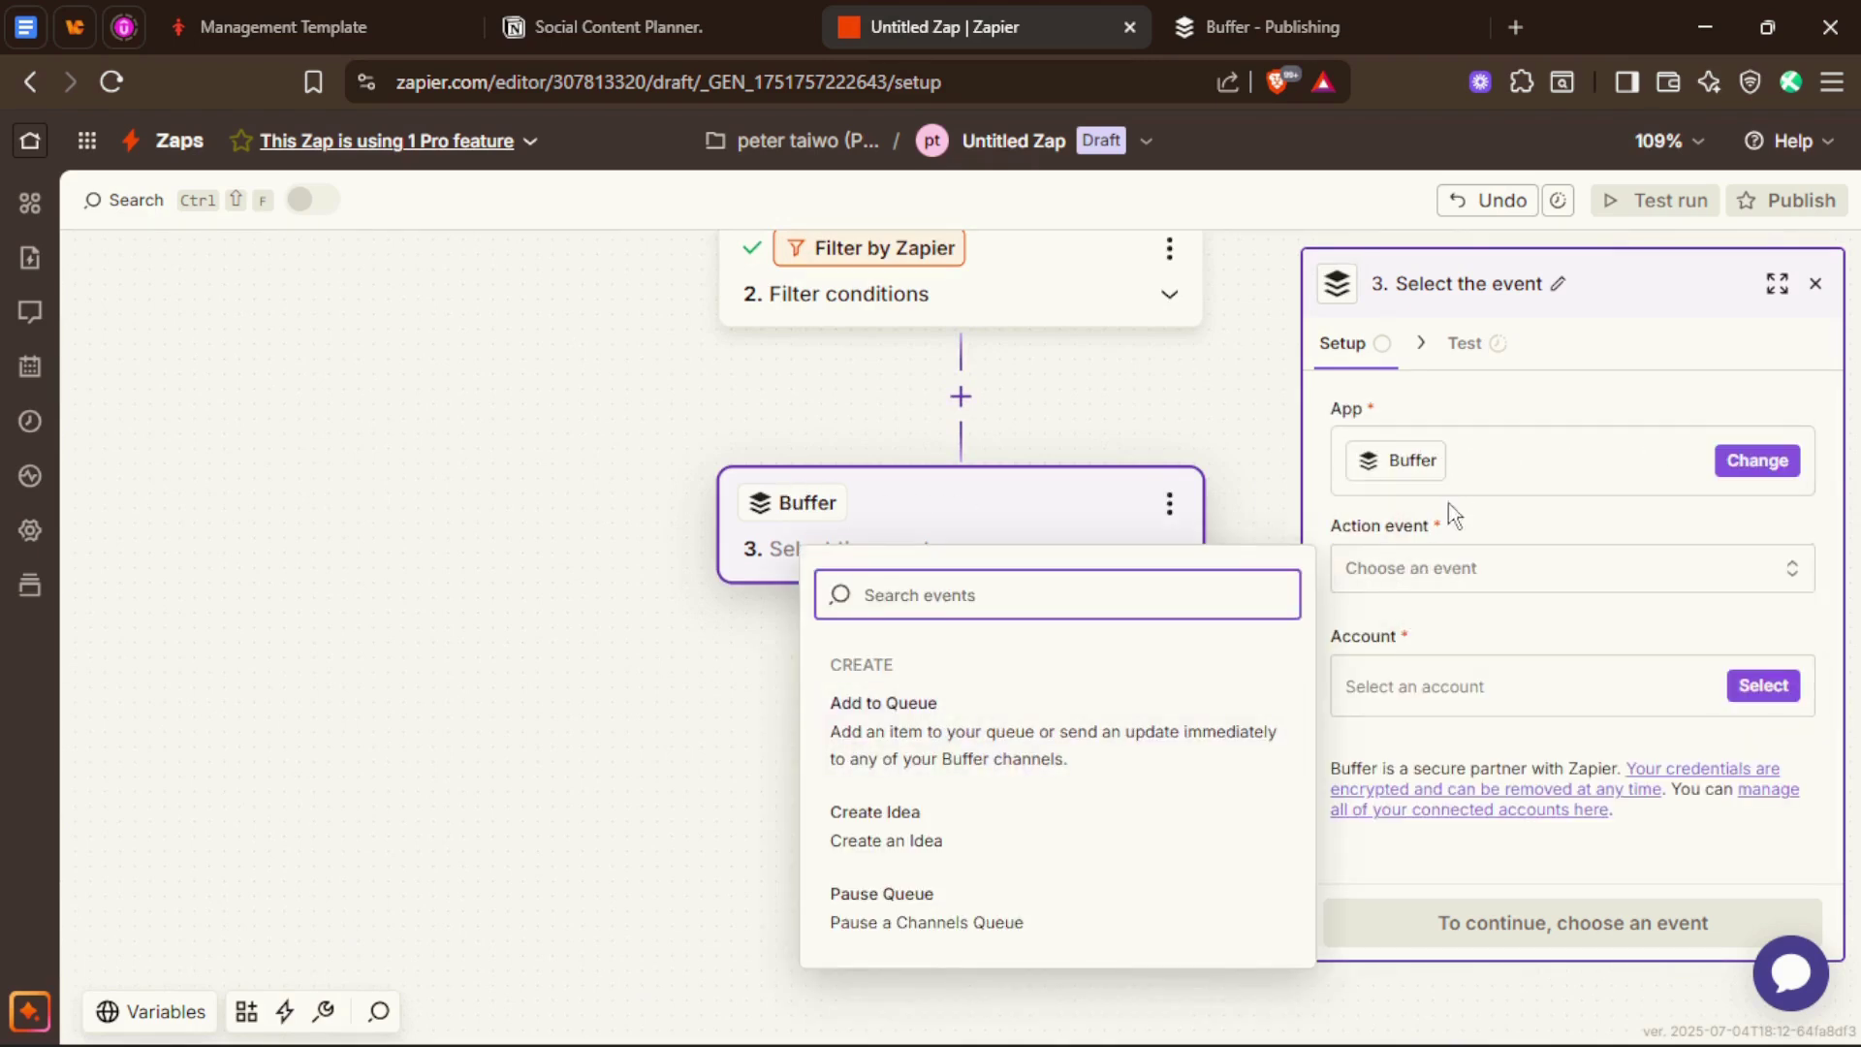
{"action": "left_click", "coordinate": [1033, 739]}
Step: Connect the existing Buffer account to the step and choose My Organization as the organization
{"action": "left_click", "coordinate": [1763, 685]}
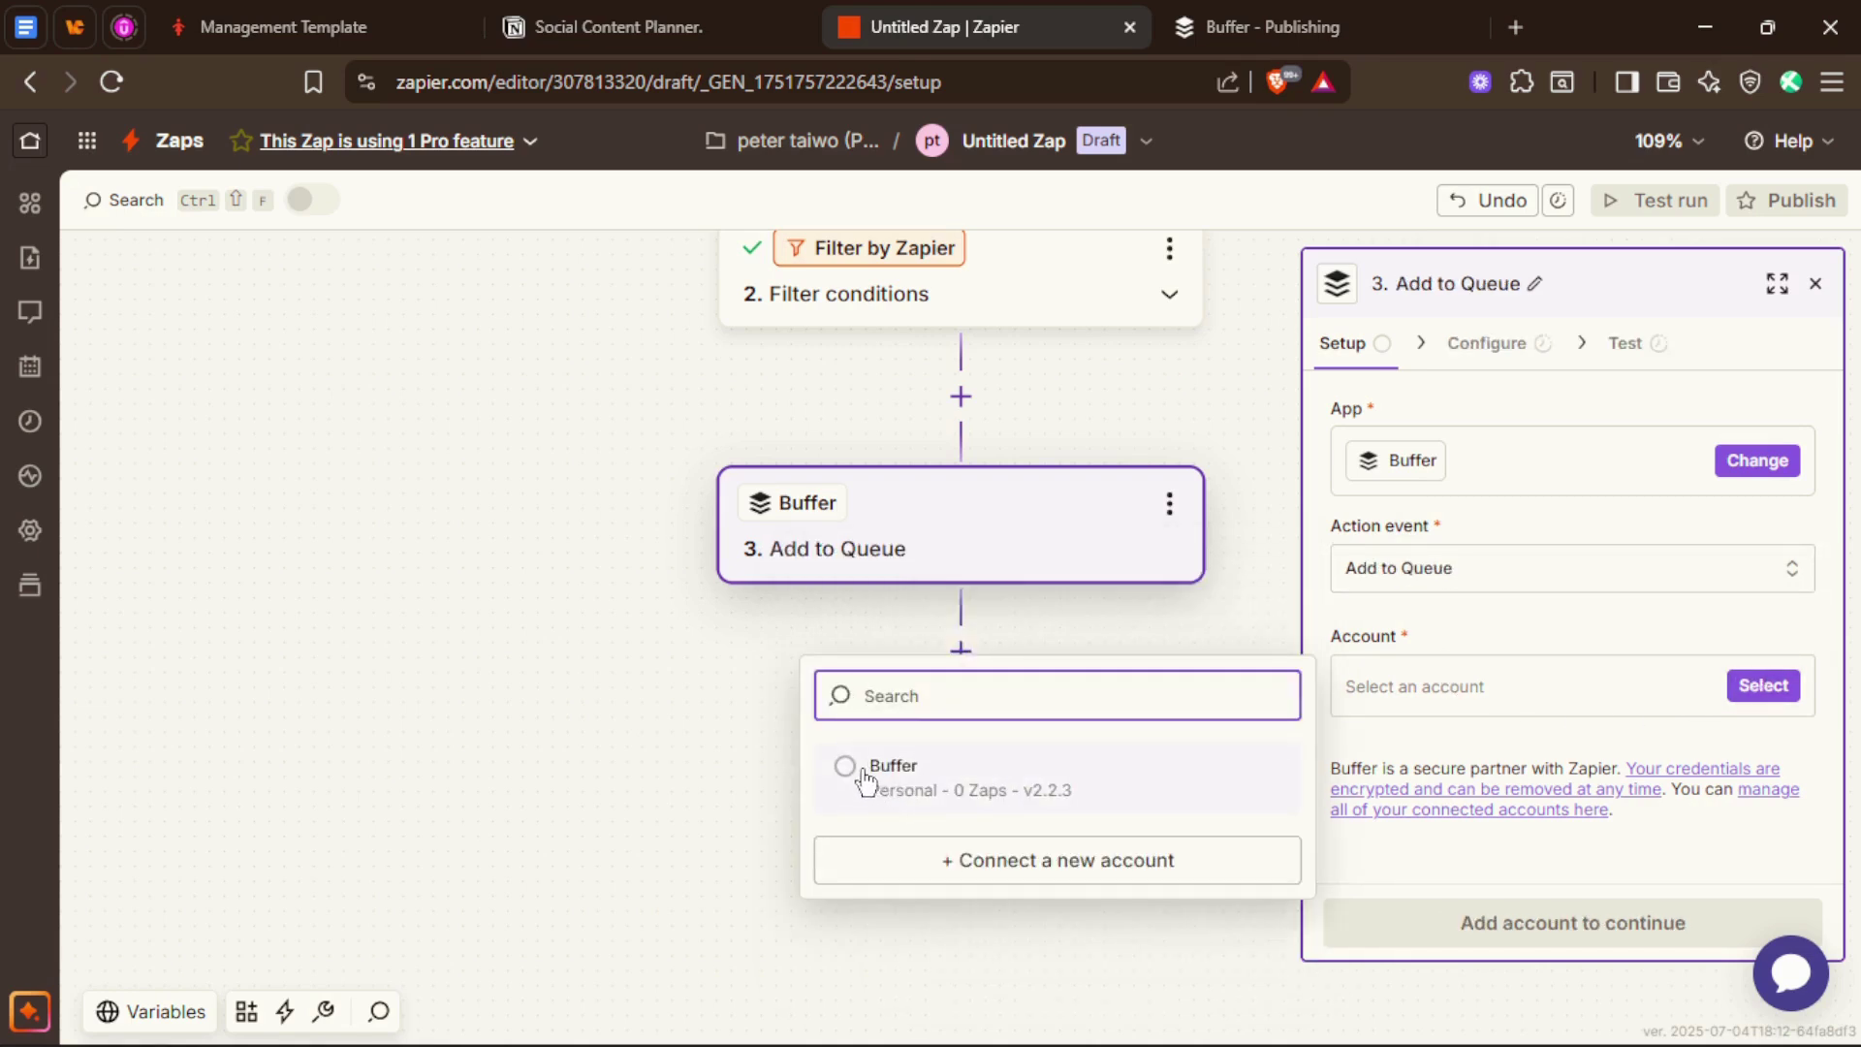
{"action": "left_click", "coordinate": [948, 795]}
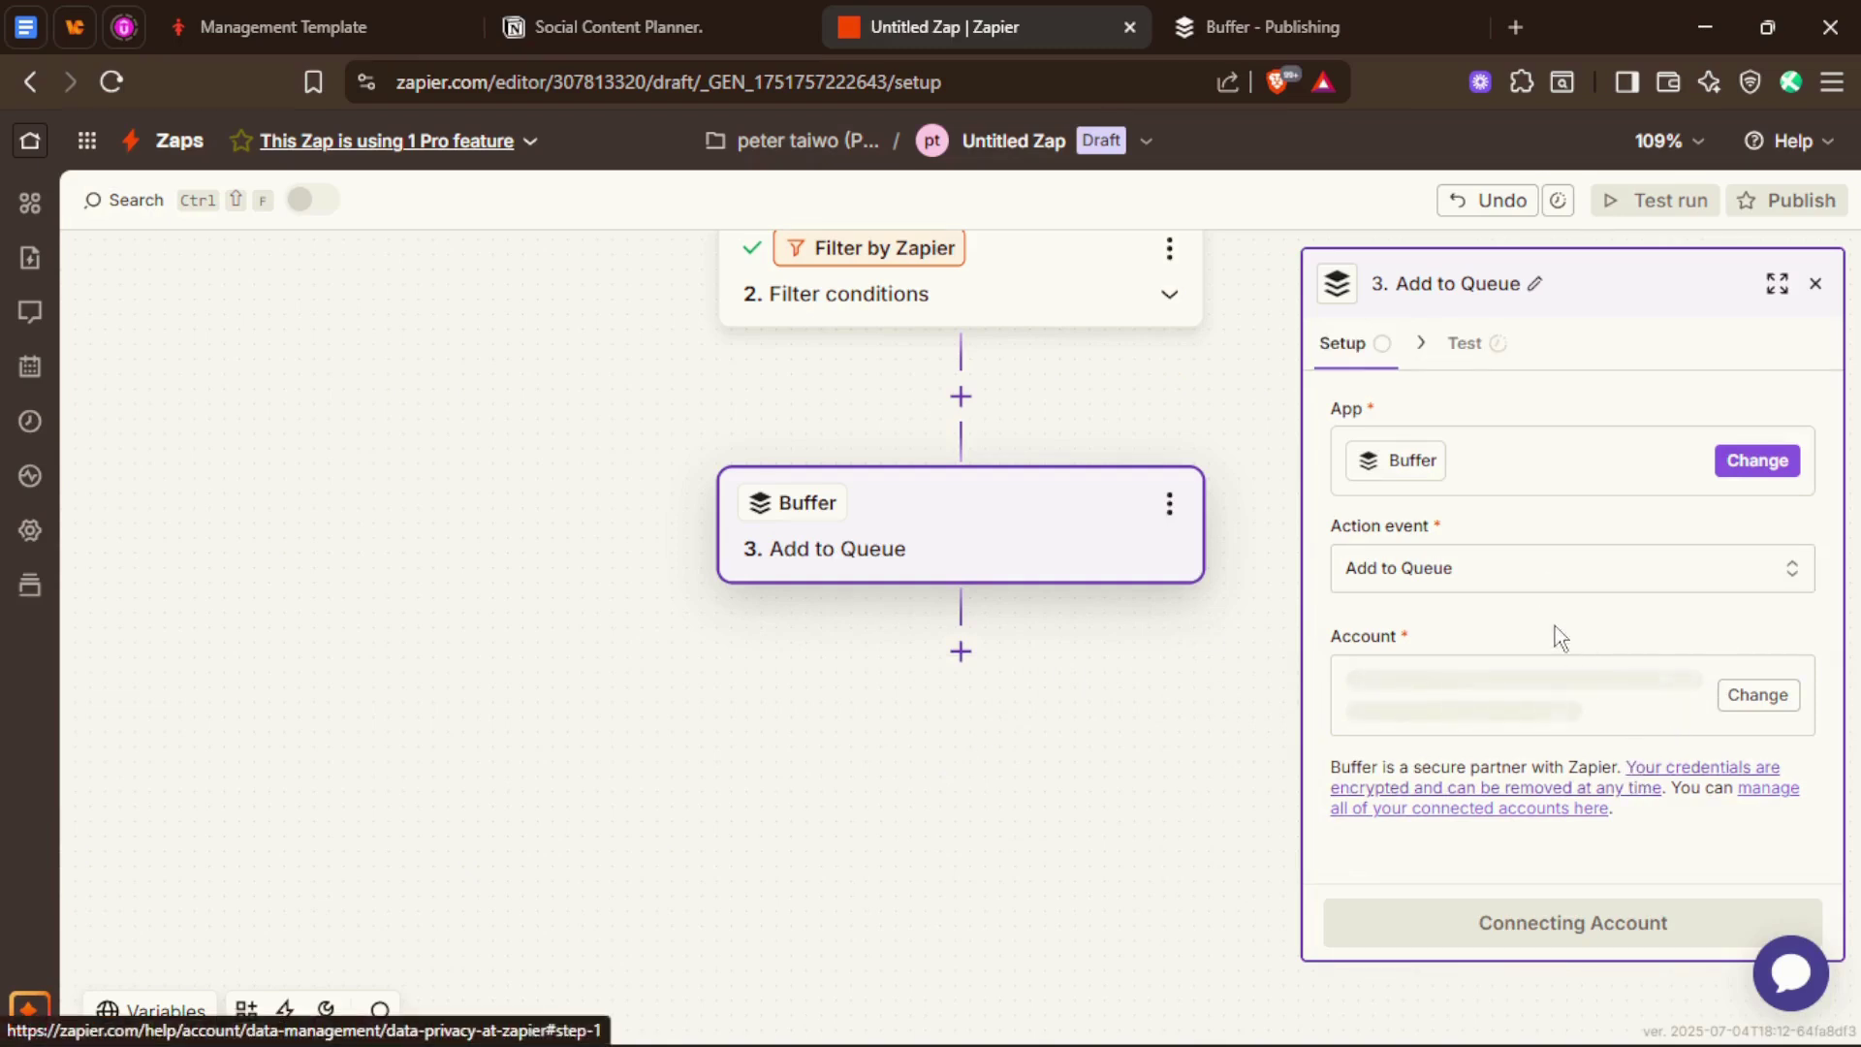
{"action": "left_click", "coordinate": [1551, 912]}
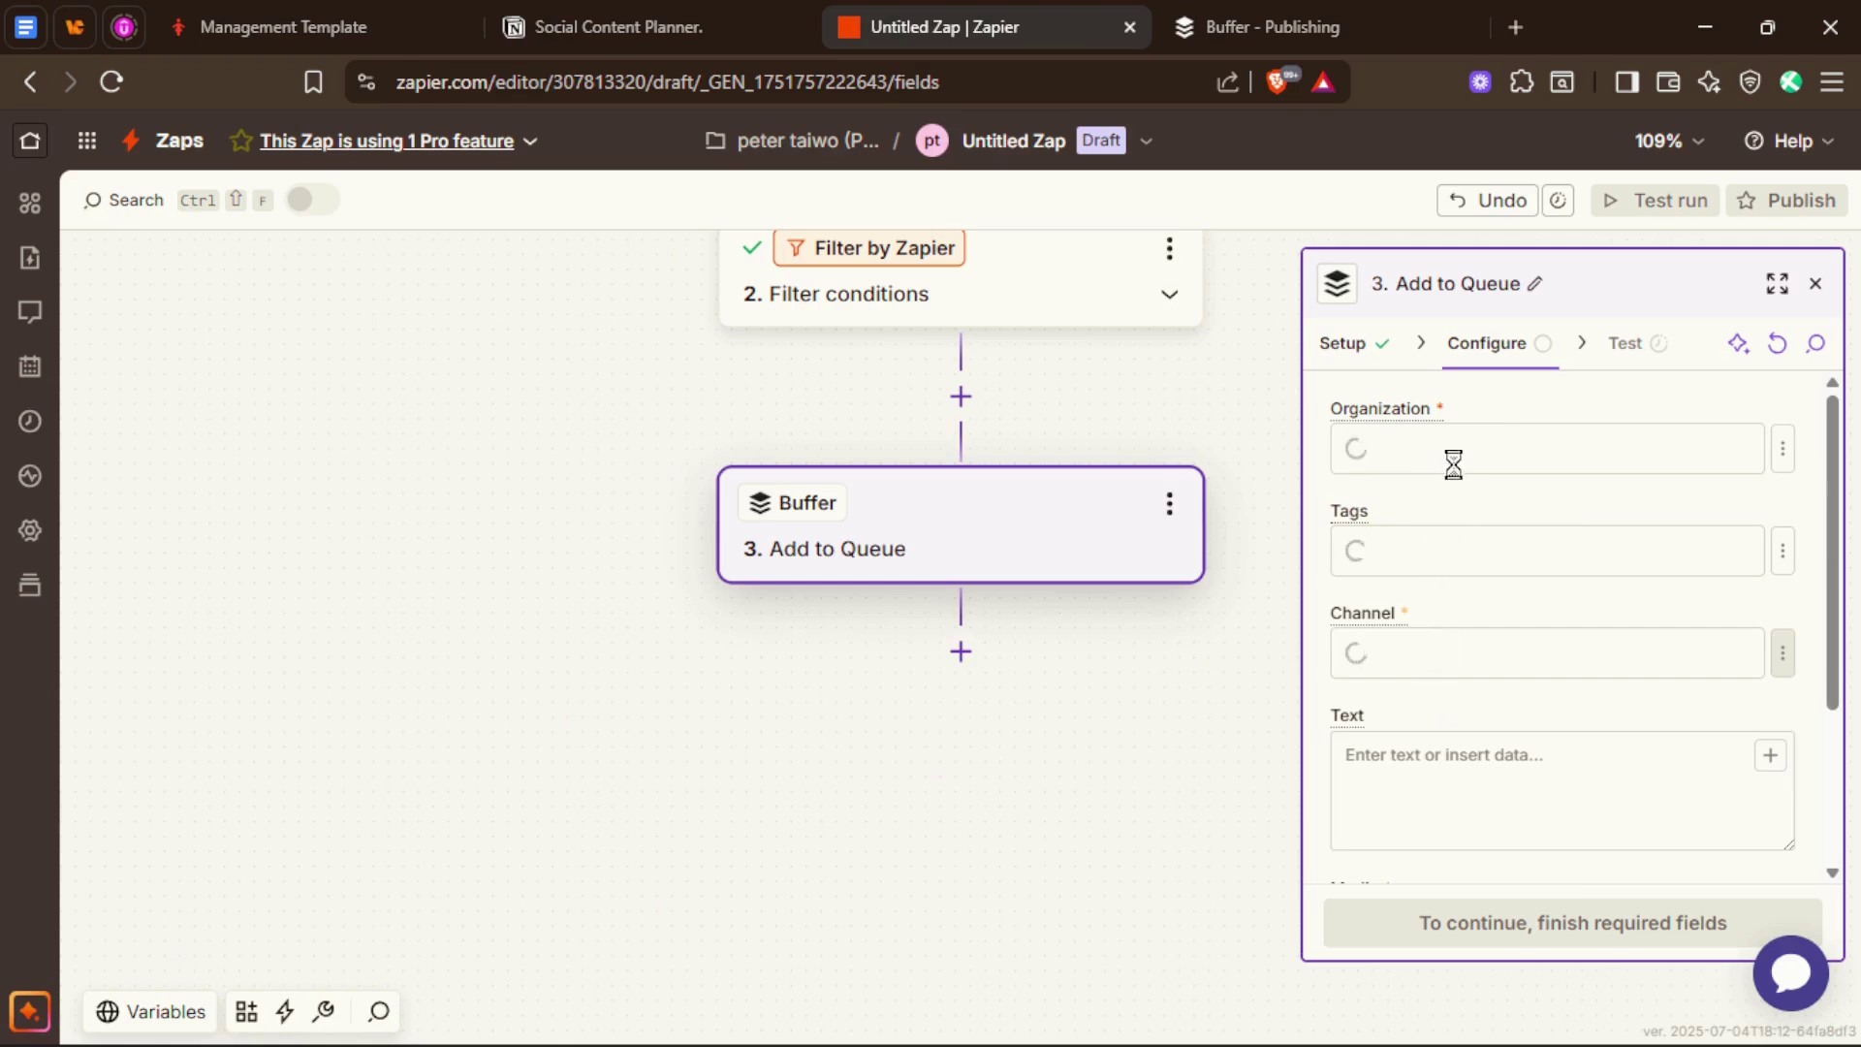
{"action": "left_click", "coordinate": [1518, 460]}
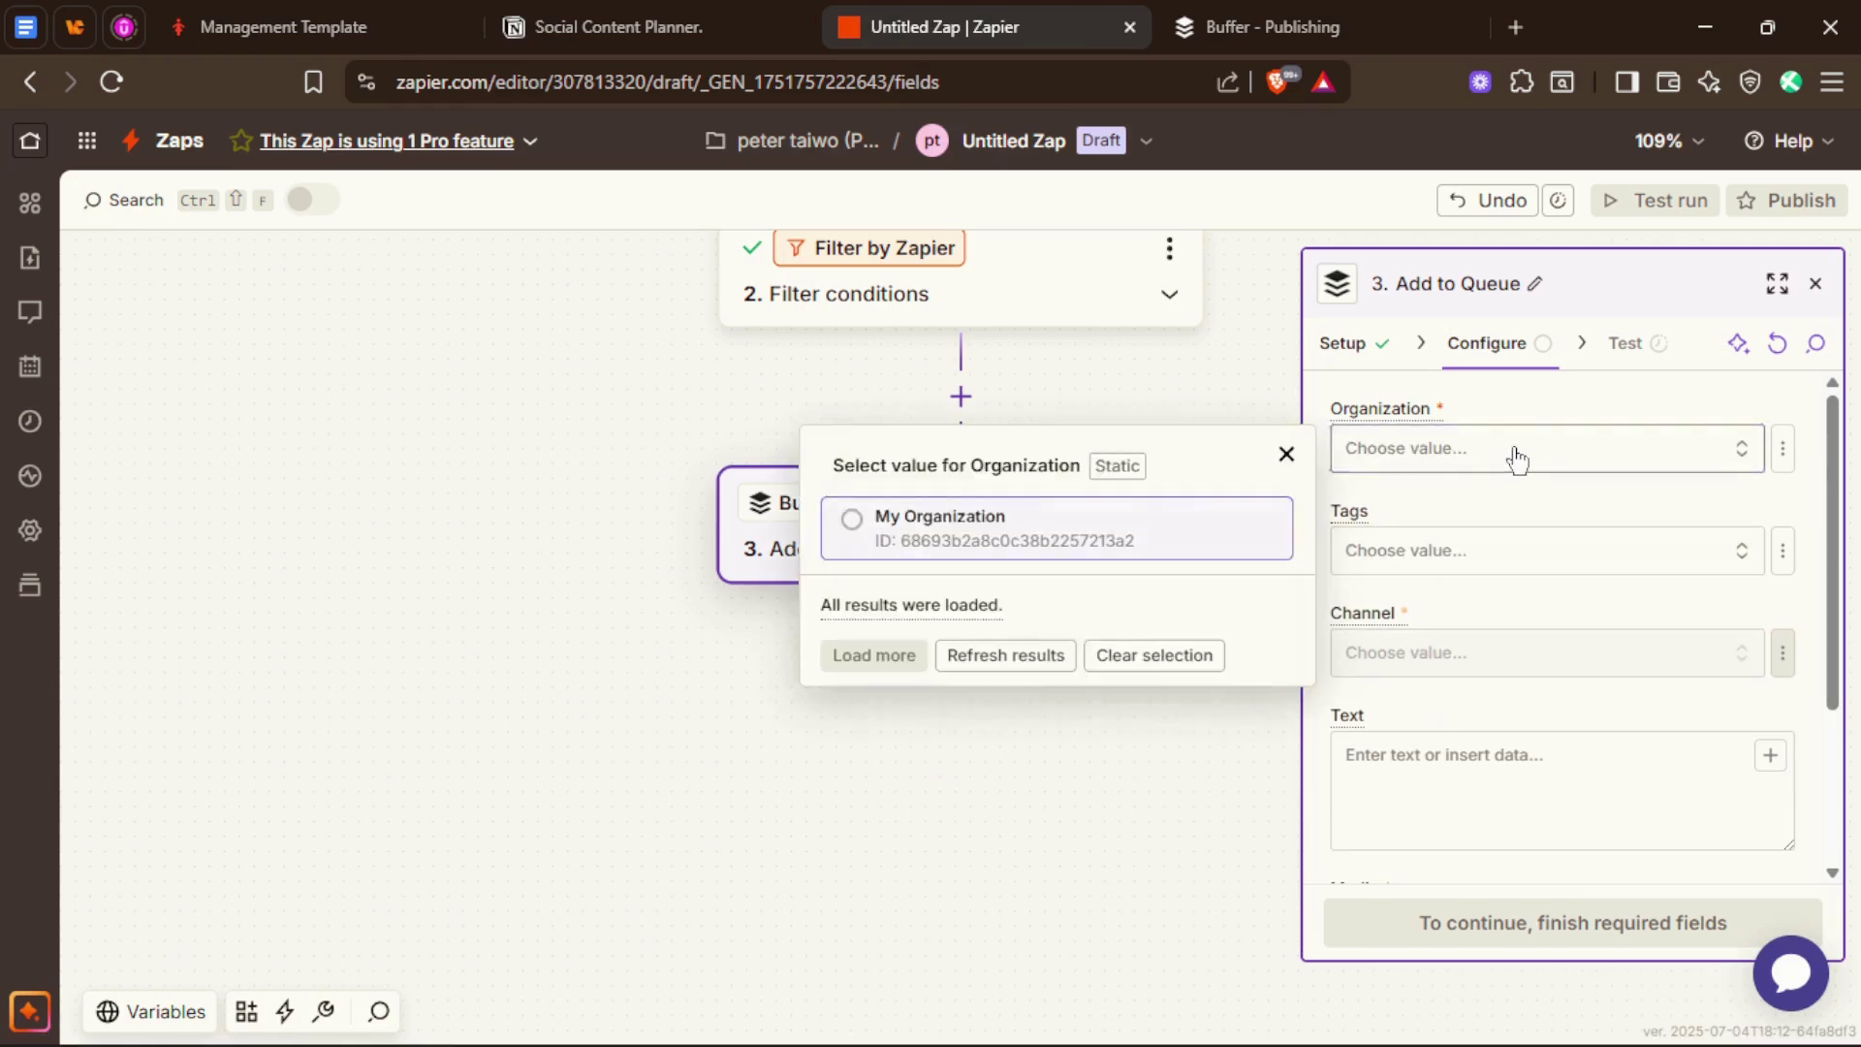
{"action": "left_click", "coordinate": [938, 536]}
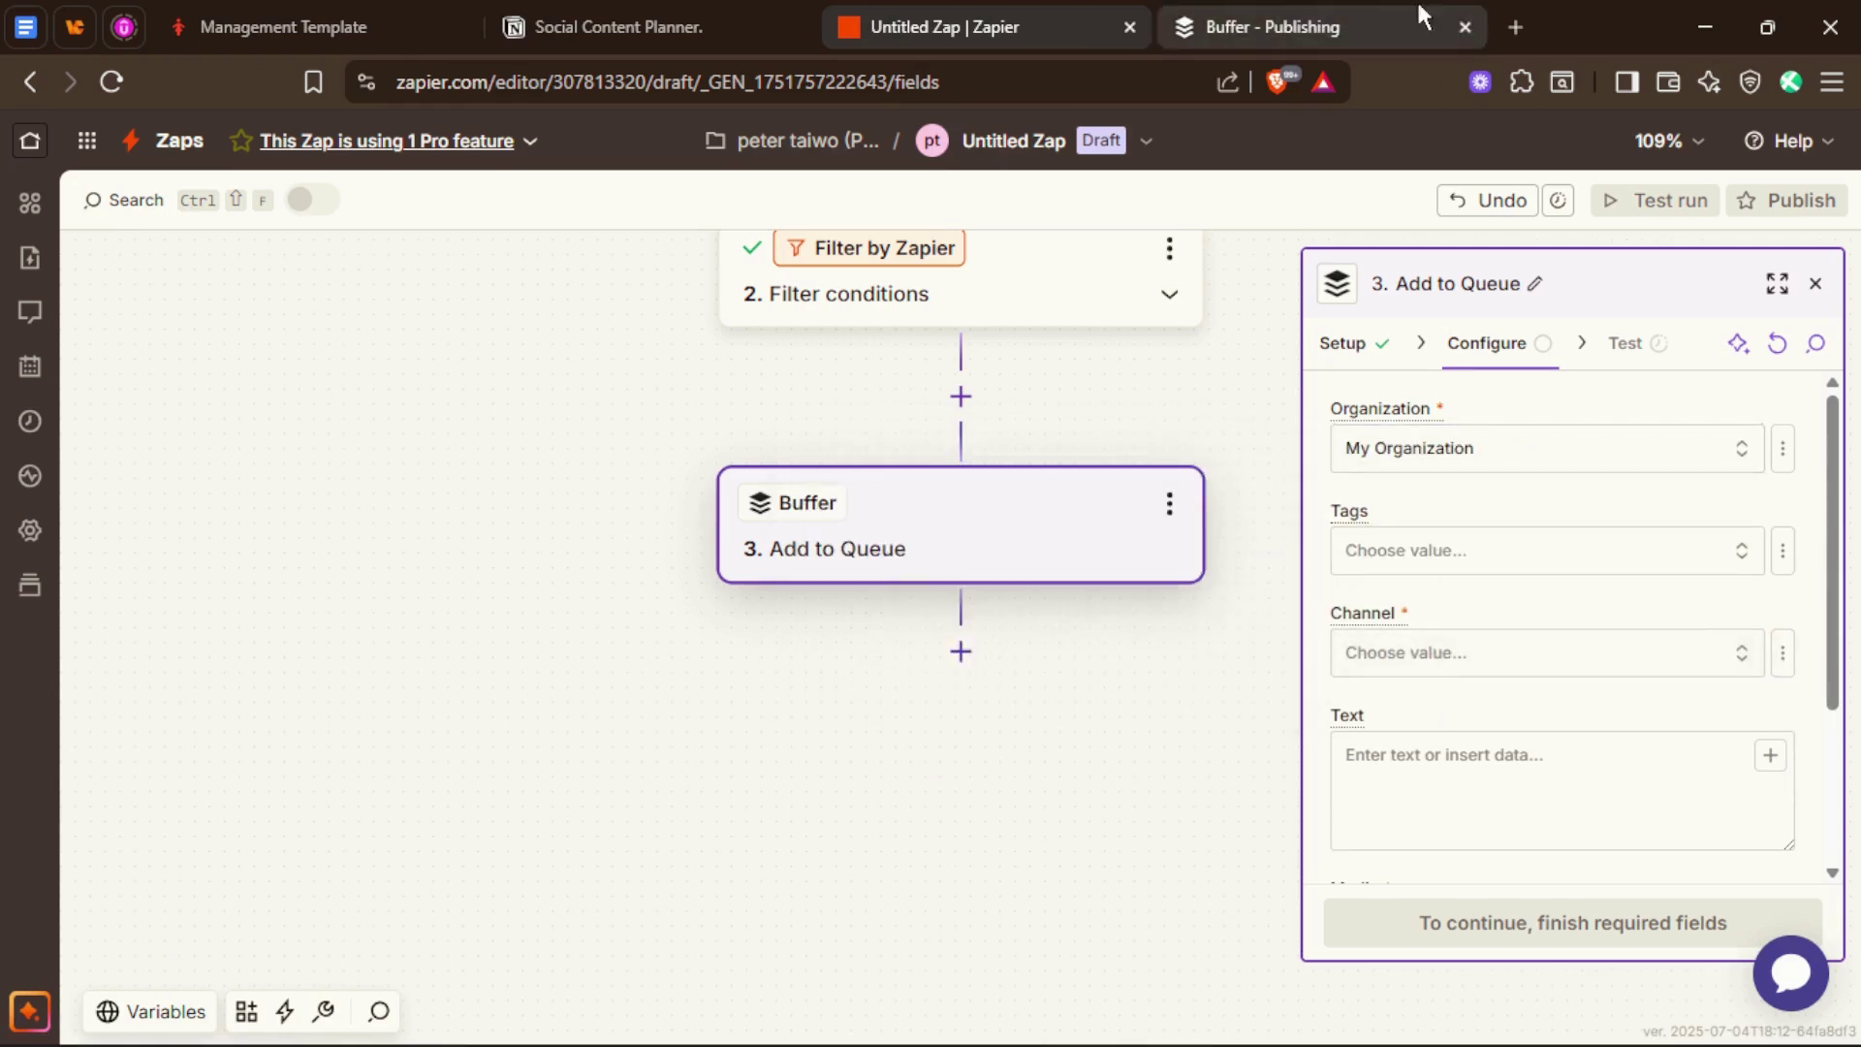
{"action": "left_click", "coordinate": [1525, 551]}
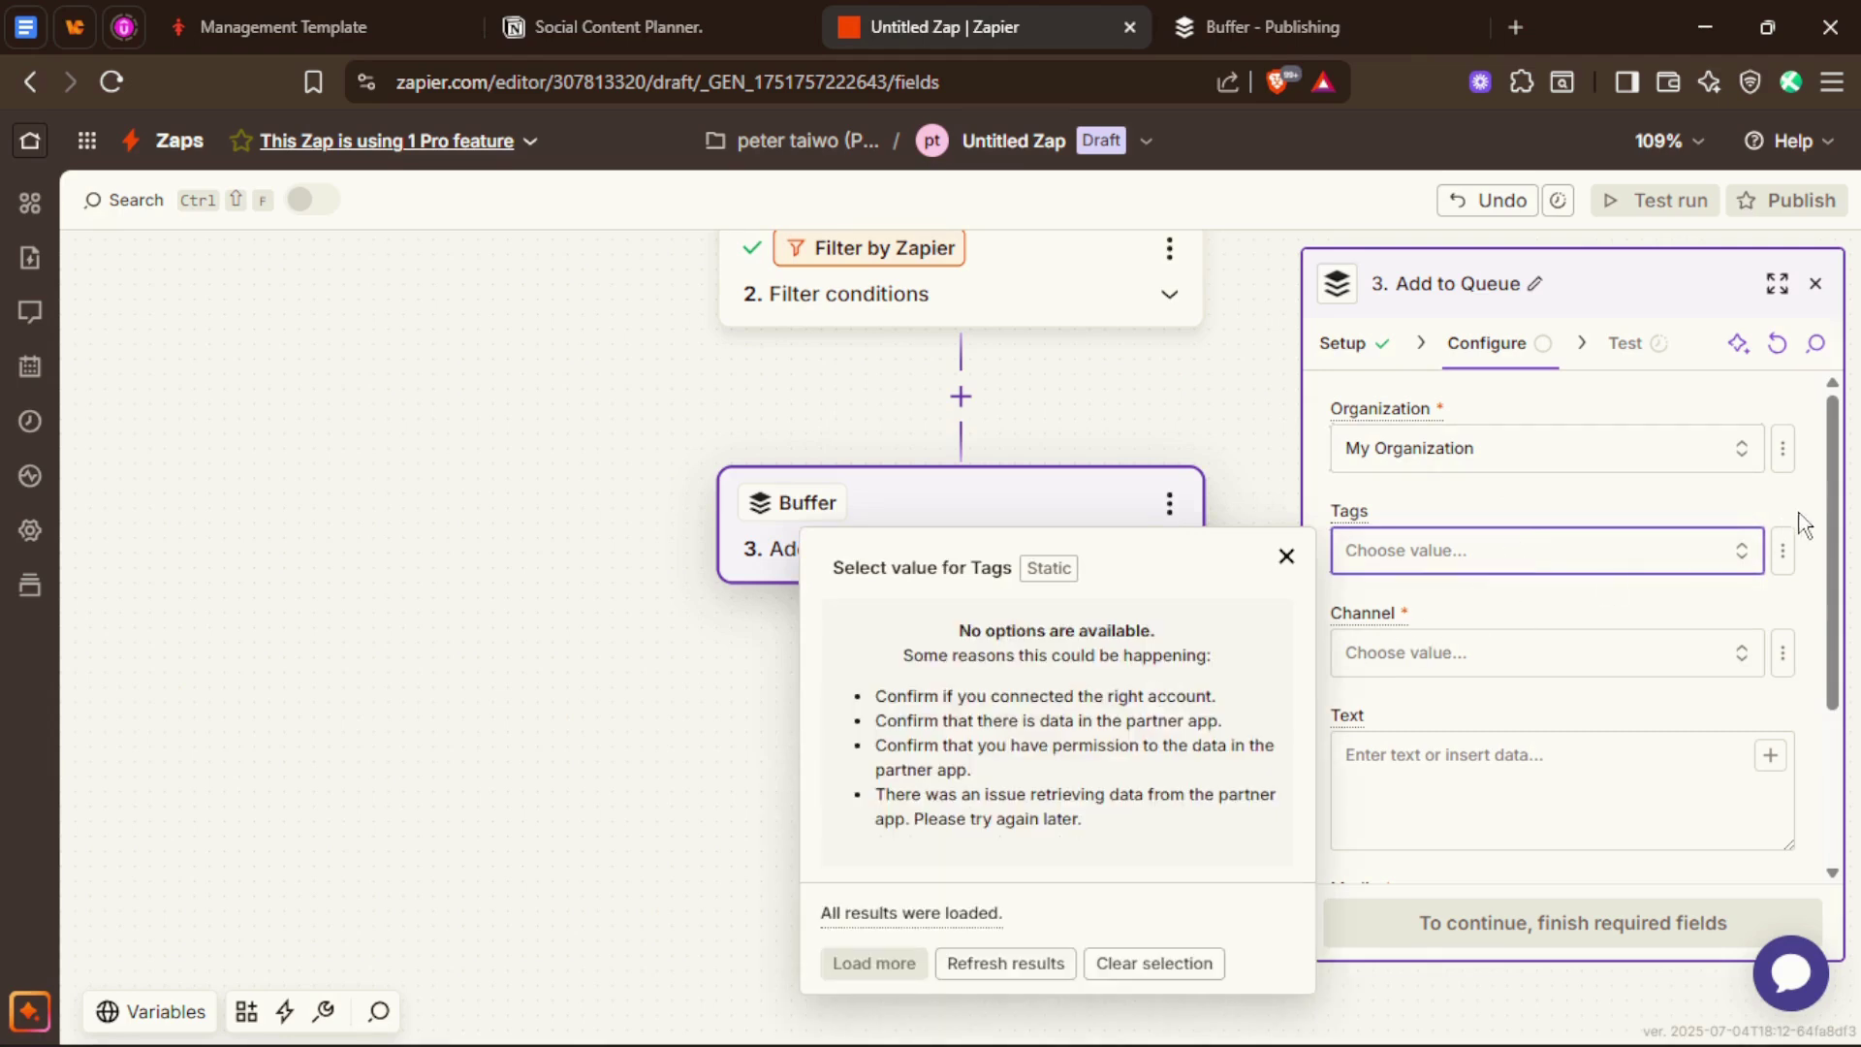
{"action": "left_click", "coordinate": [1785, 553]}
{"action": "left_click", "coordinate": [1726, 691]}
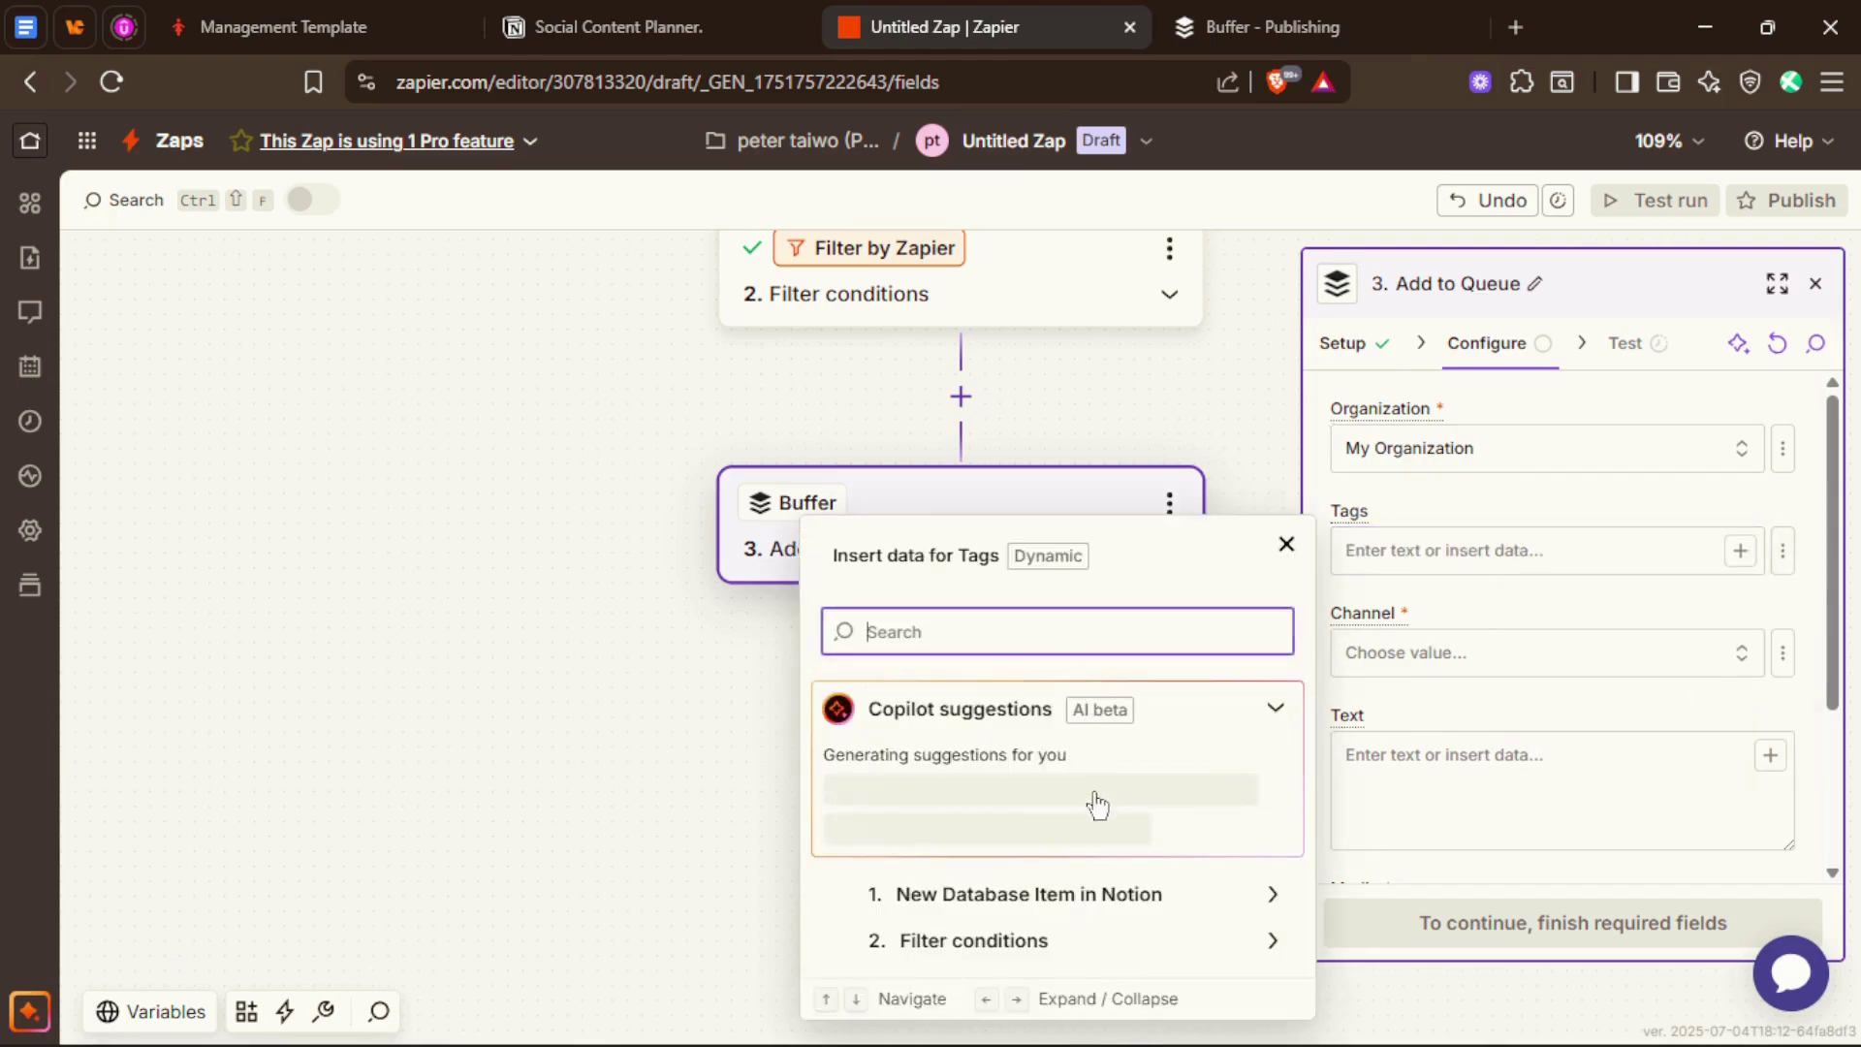
{"action": "left_click", "coordinate": [1123, 896]}
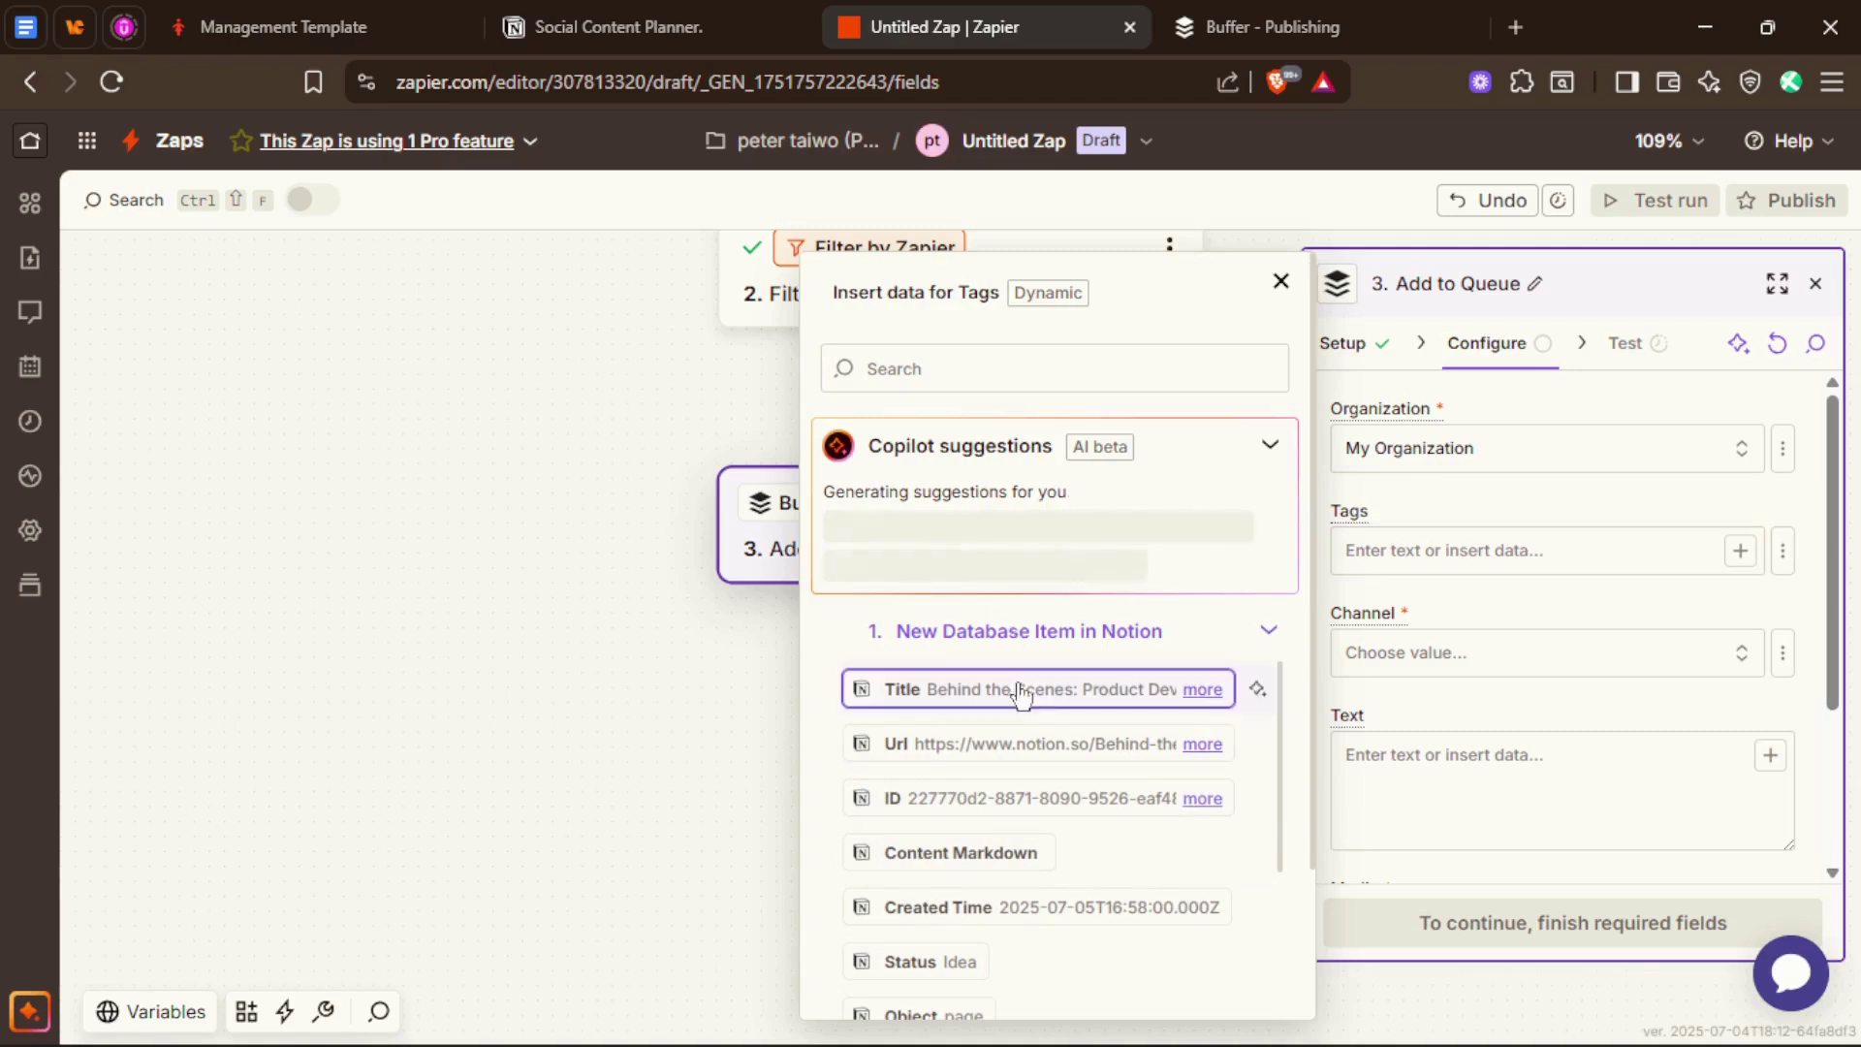
{"action": "scroll", "coordinate": [1024, 717], "scroll_direction": "down", "scroll_amount": 2}
{"action": "scroll", "coordinate": [1014, 773], "scroll_direction": "down", "scroll_amount": 3}
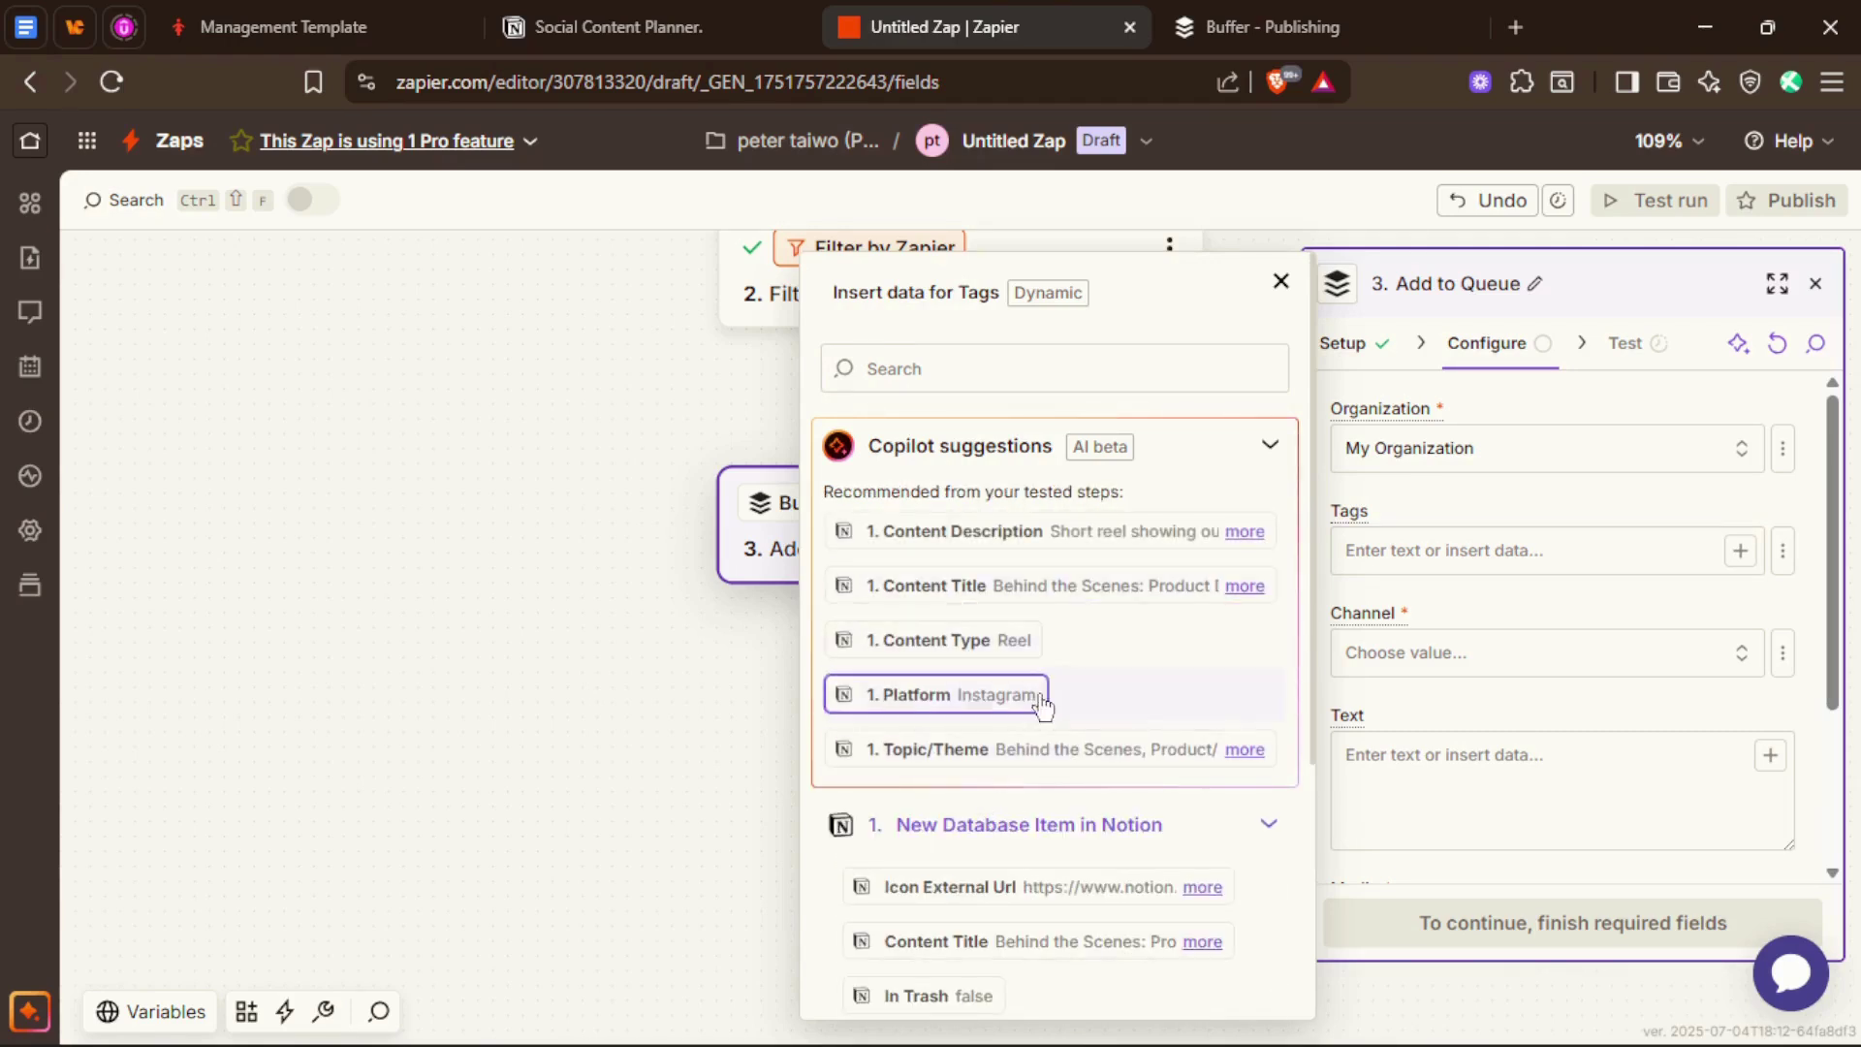
Step: Check the Notion planner and Buffer, and map the Notion Topic/Theme field as a custom value for the Buffer step's Tags
{"action": "left_click", "coordinate": [723, 19]}
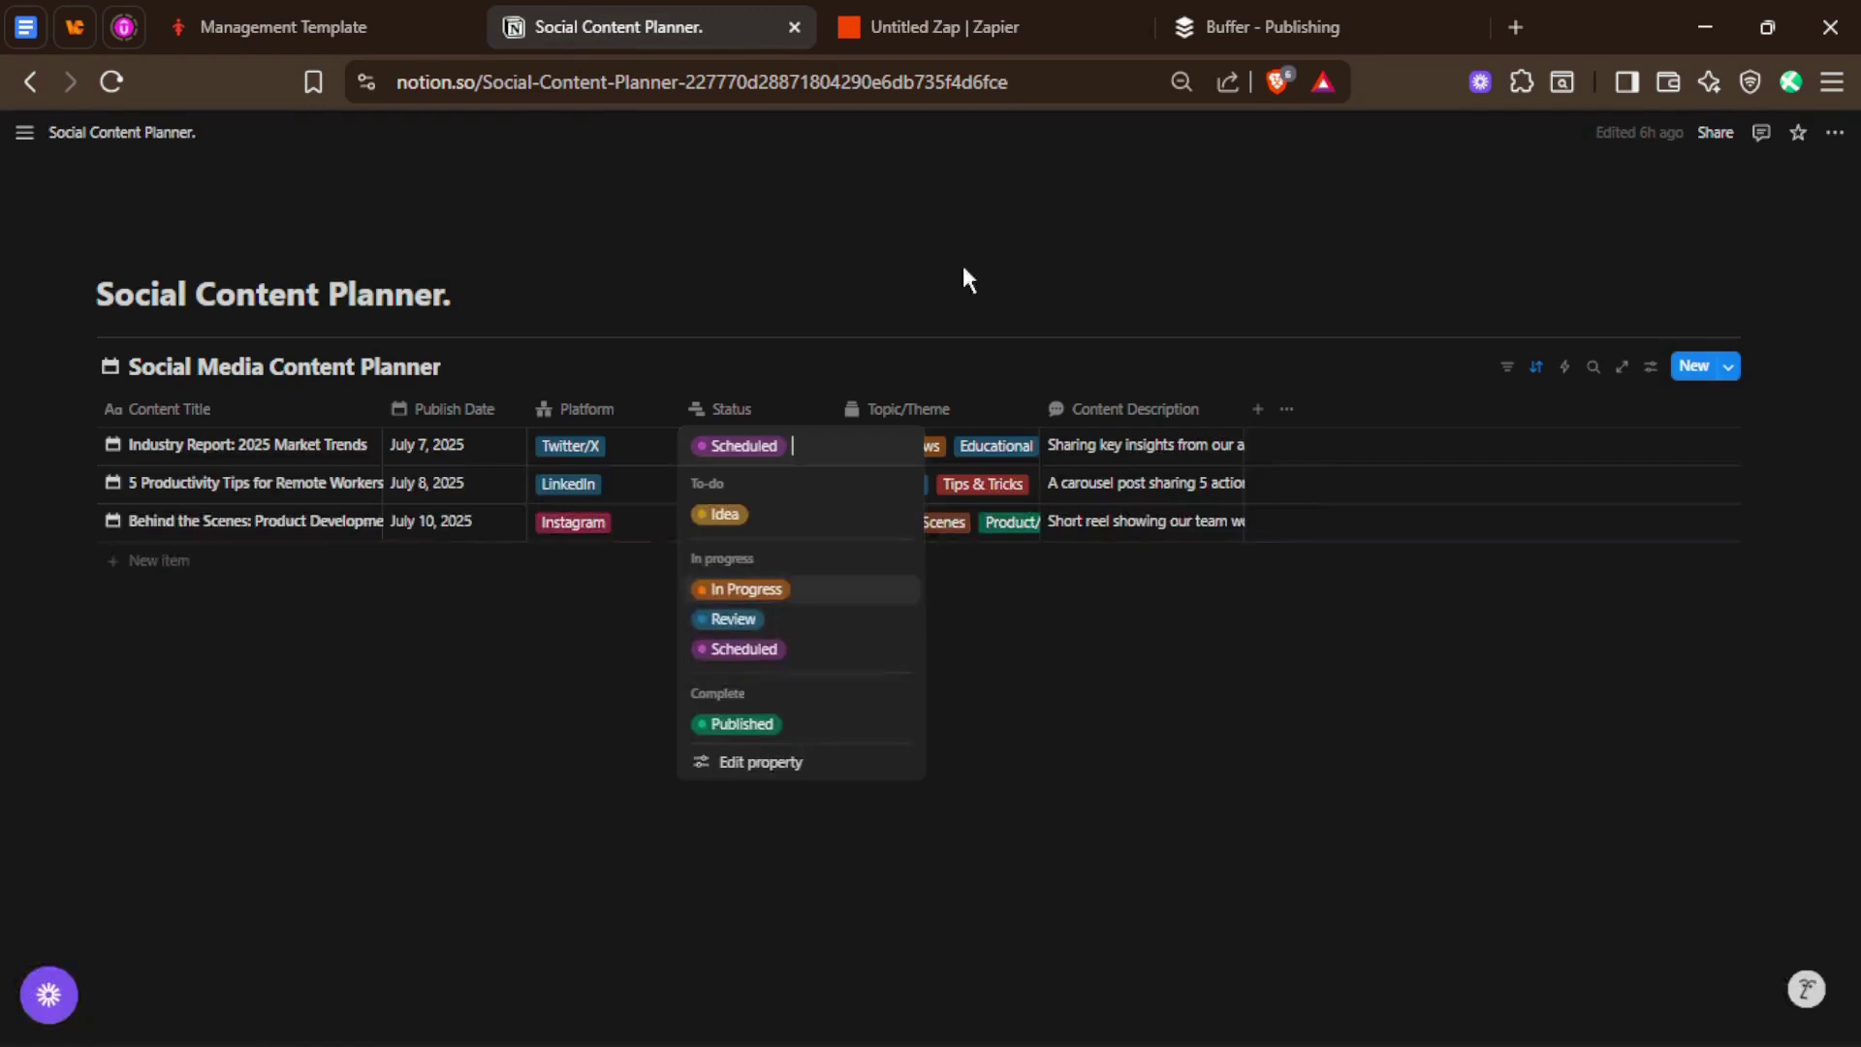
{"action": "left_click", "coordinate": [1299, 21]}
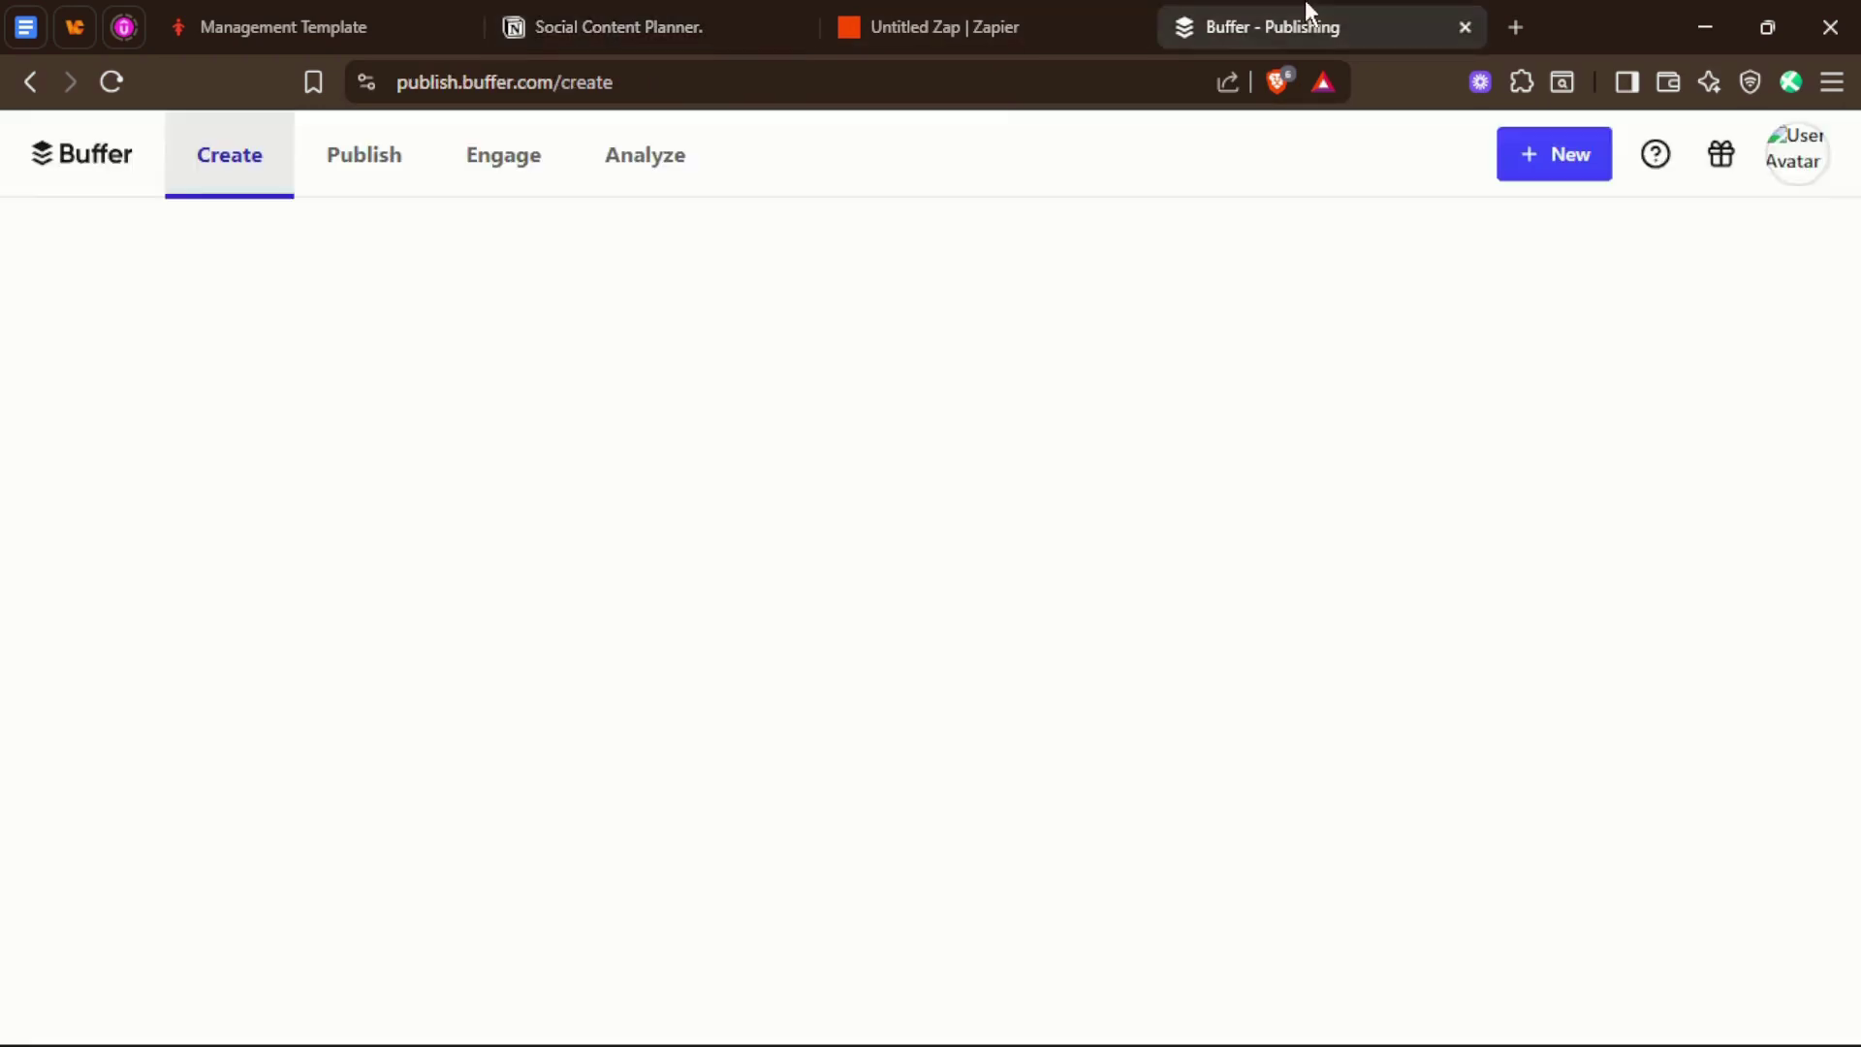
{"action": "left_click", "coordinate": [989, 21]}
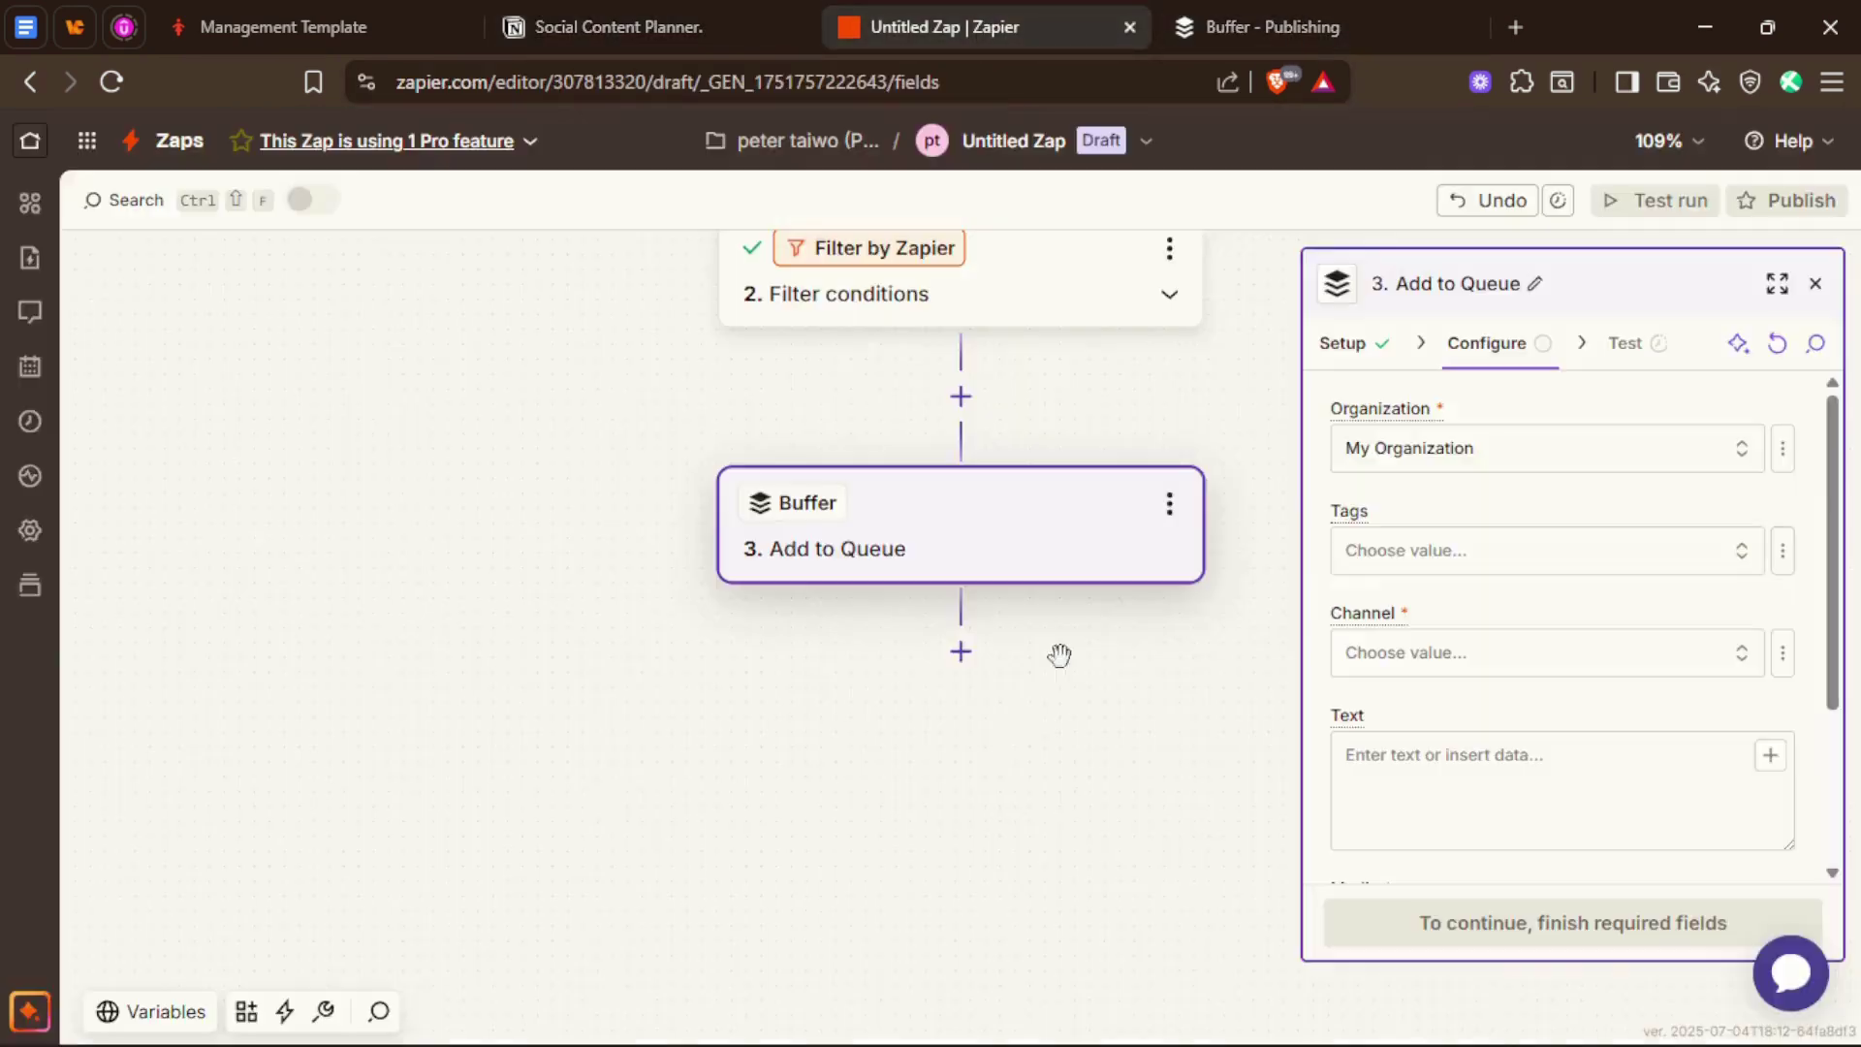
{"action": "left_click", "coordinate": [1437, 563]}
{"action": "left_click", "coordinate": [1781, 551]}
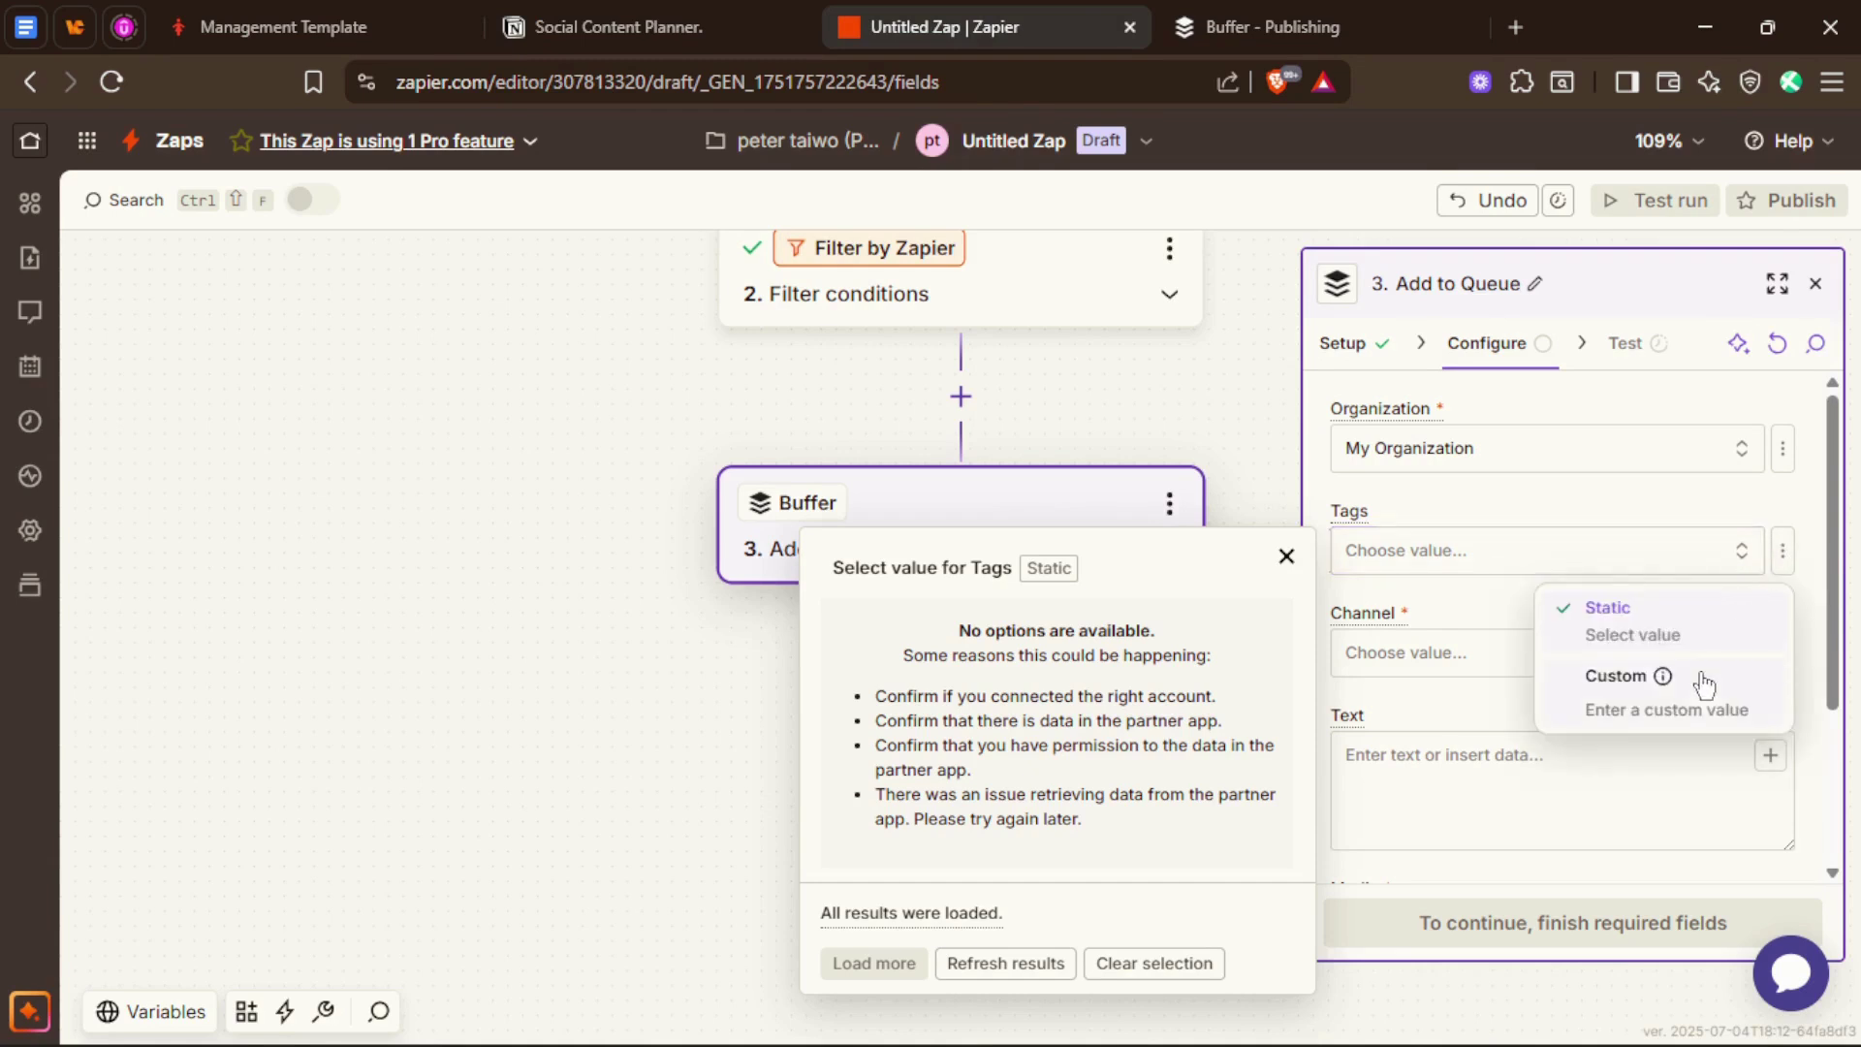
{"action": "left_click", "coordinate": [1696, 681]}
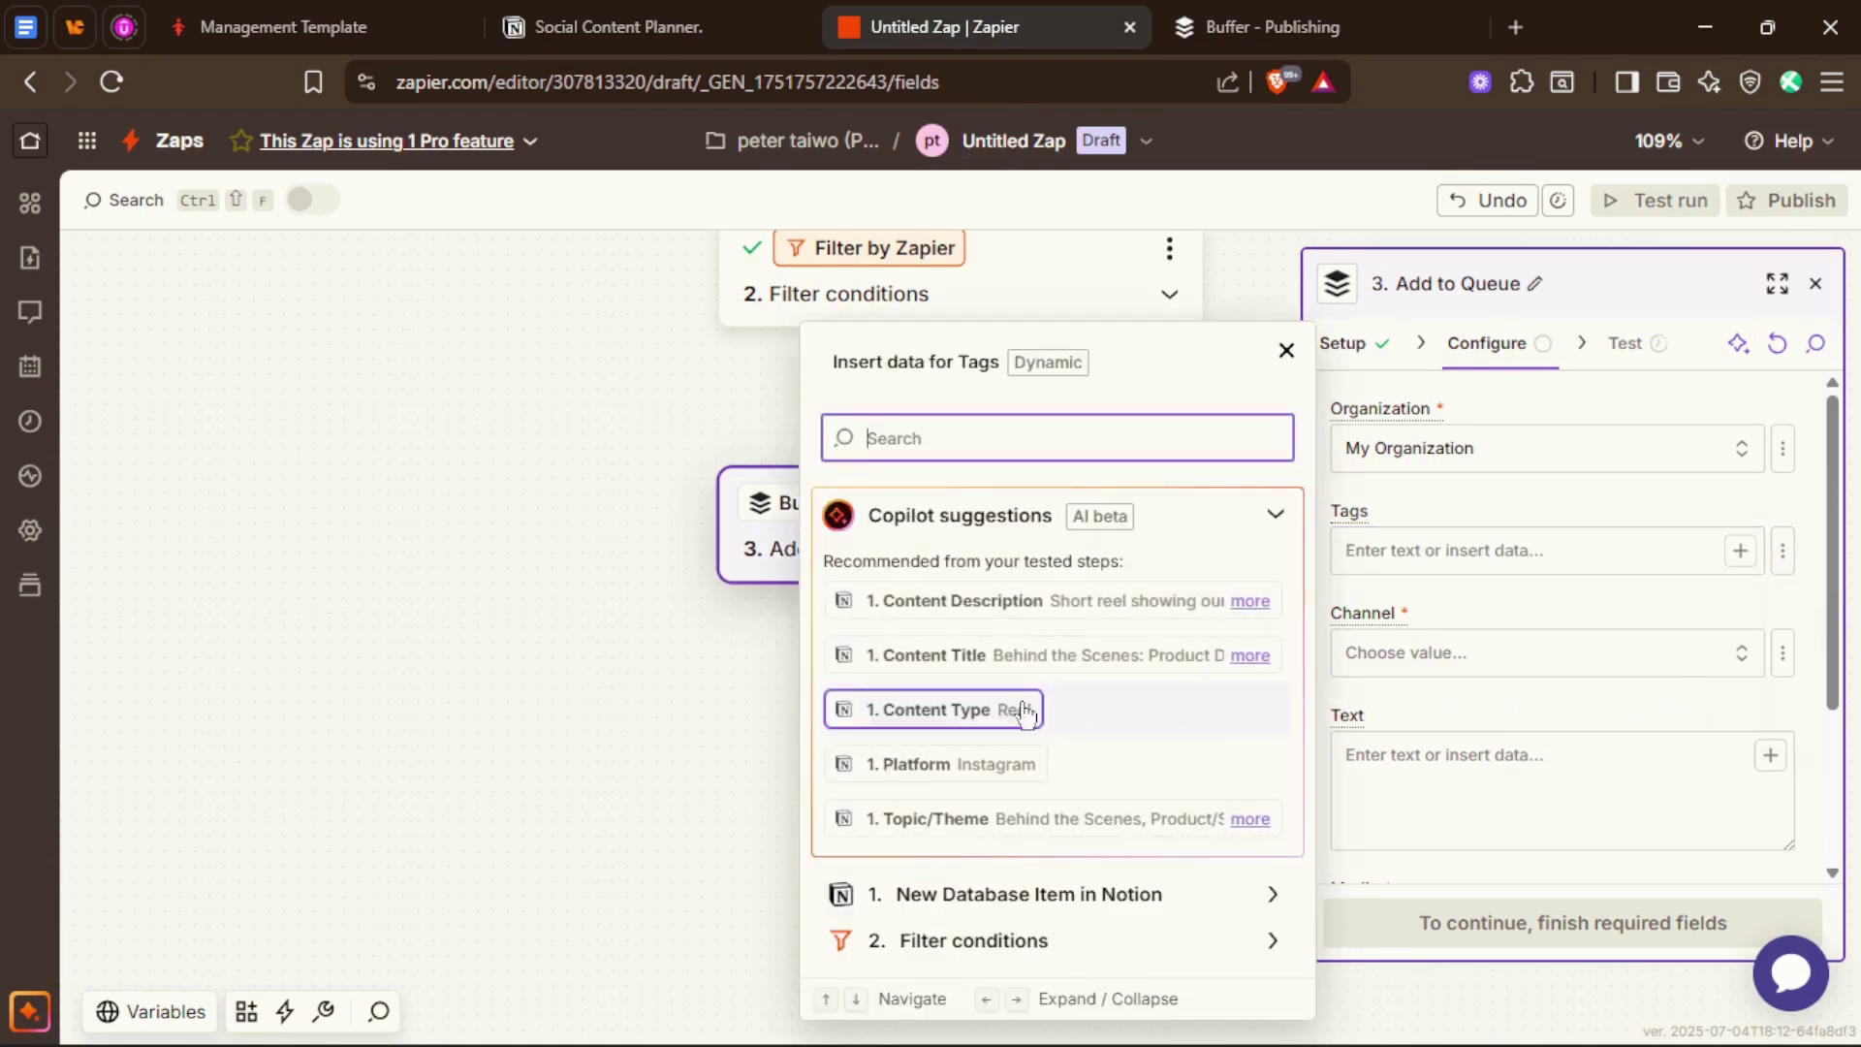
{"action": "left_click", "coordinate": [979, 819]}
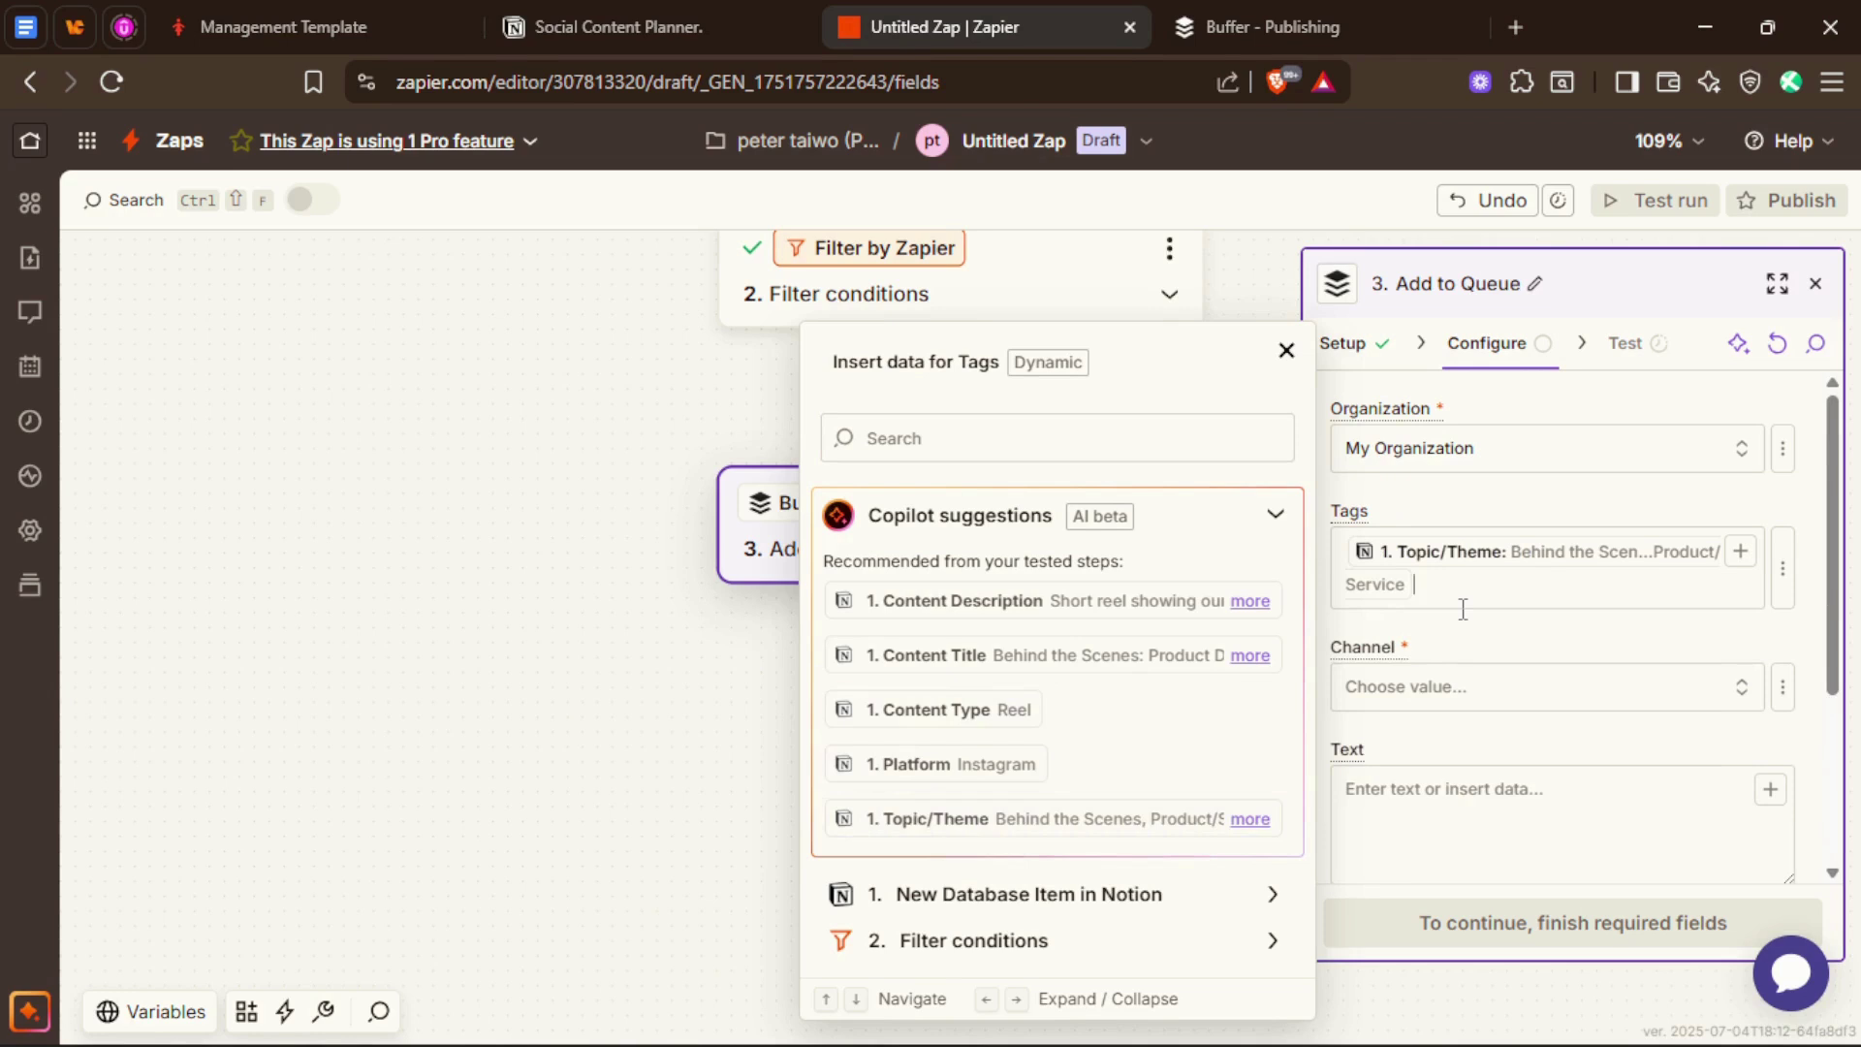
Step: Select All Notion Trick Facebook Page as the channel for the Buffer step
{"action": "left_click", "coordinate": [1463, 690]}
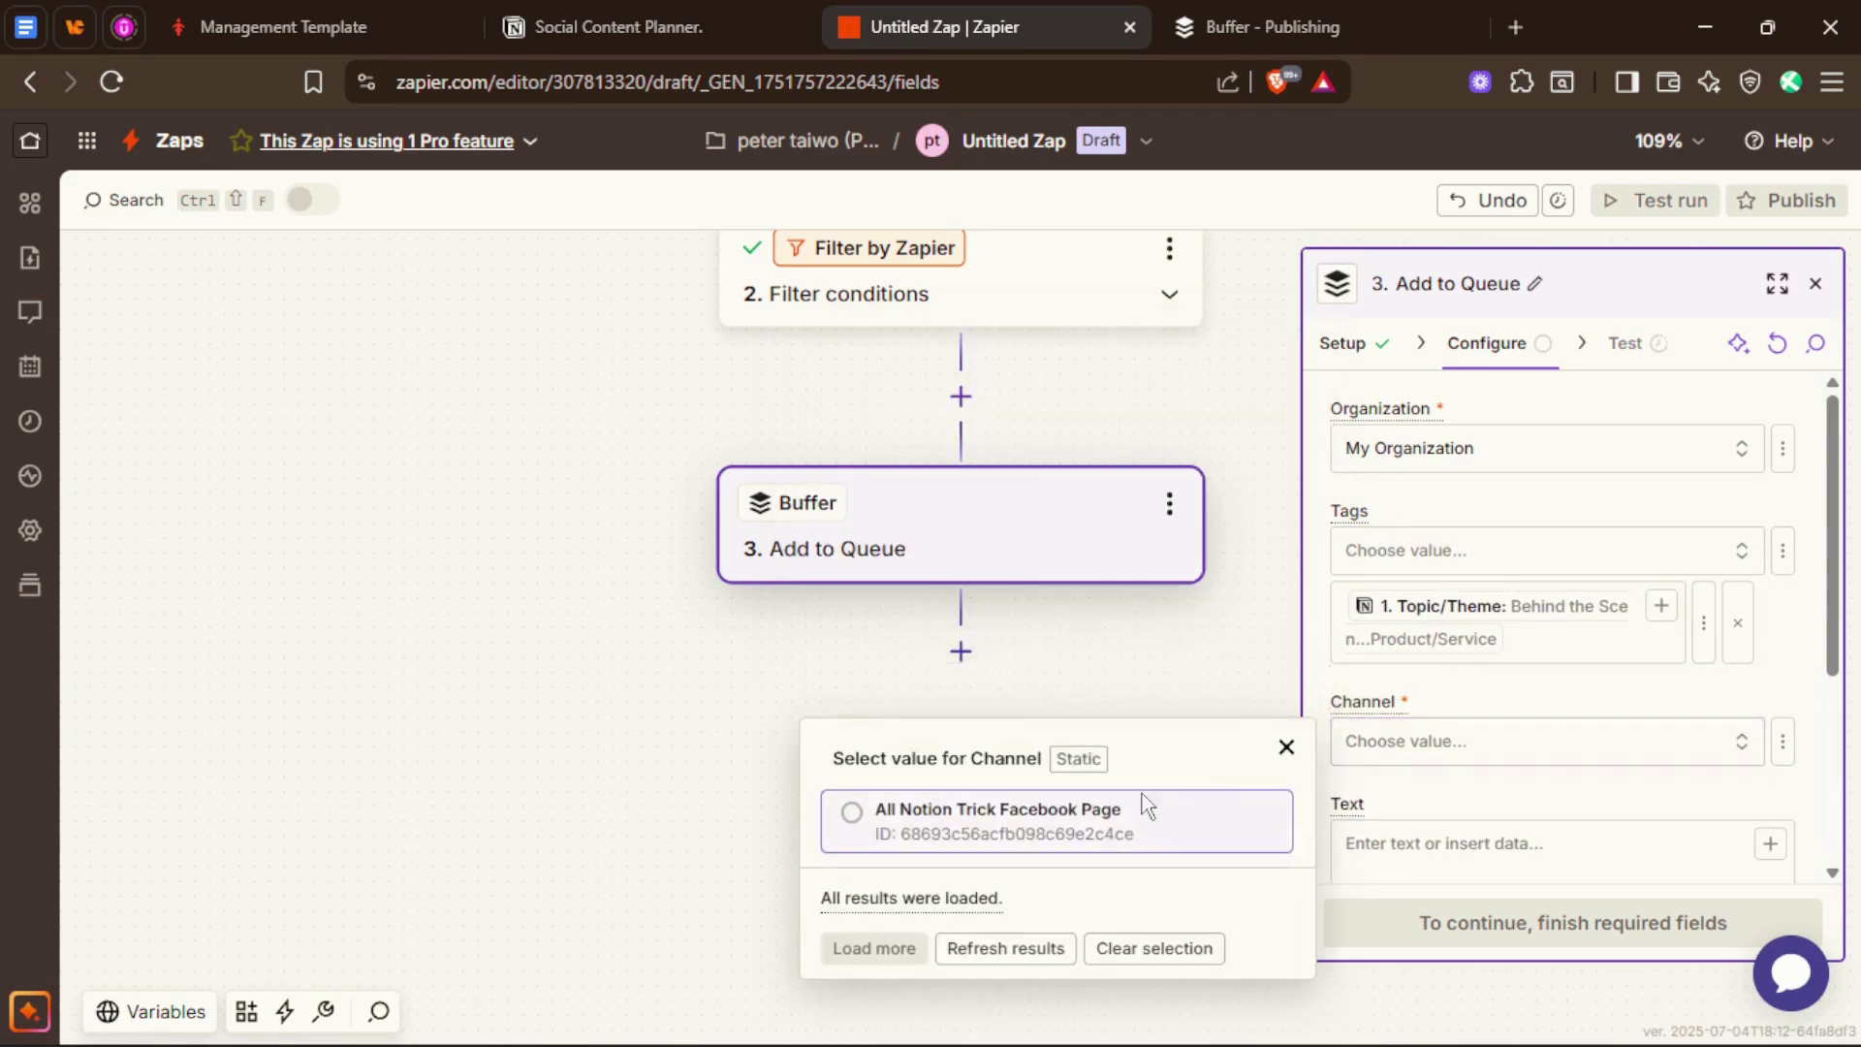
{"action": "left_click", "coordinate": [856, 819]}
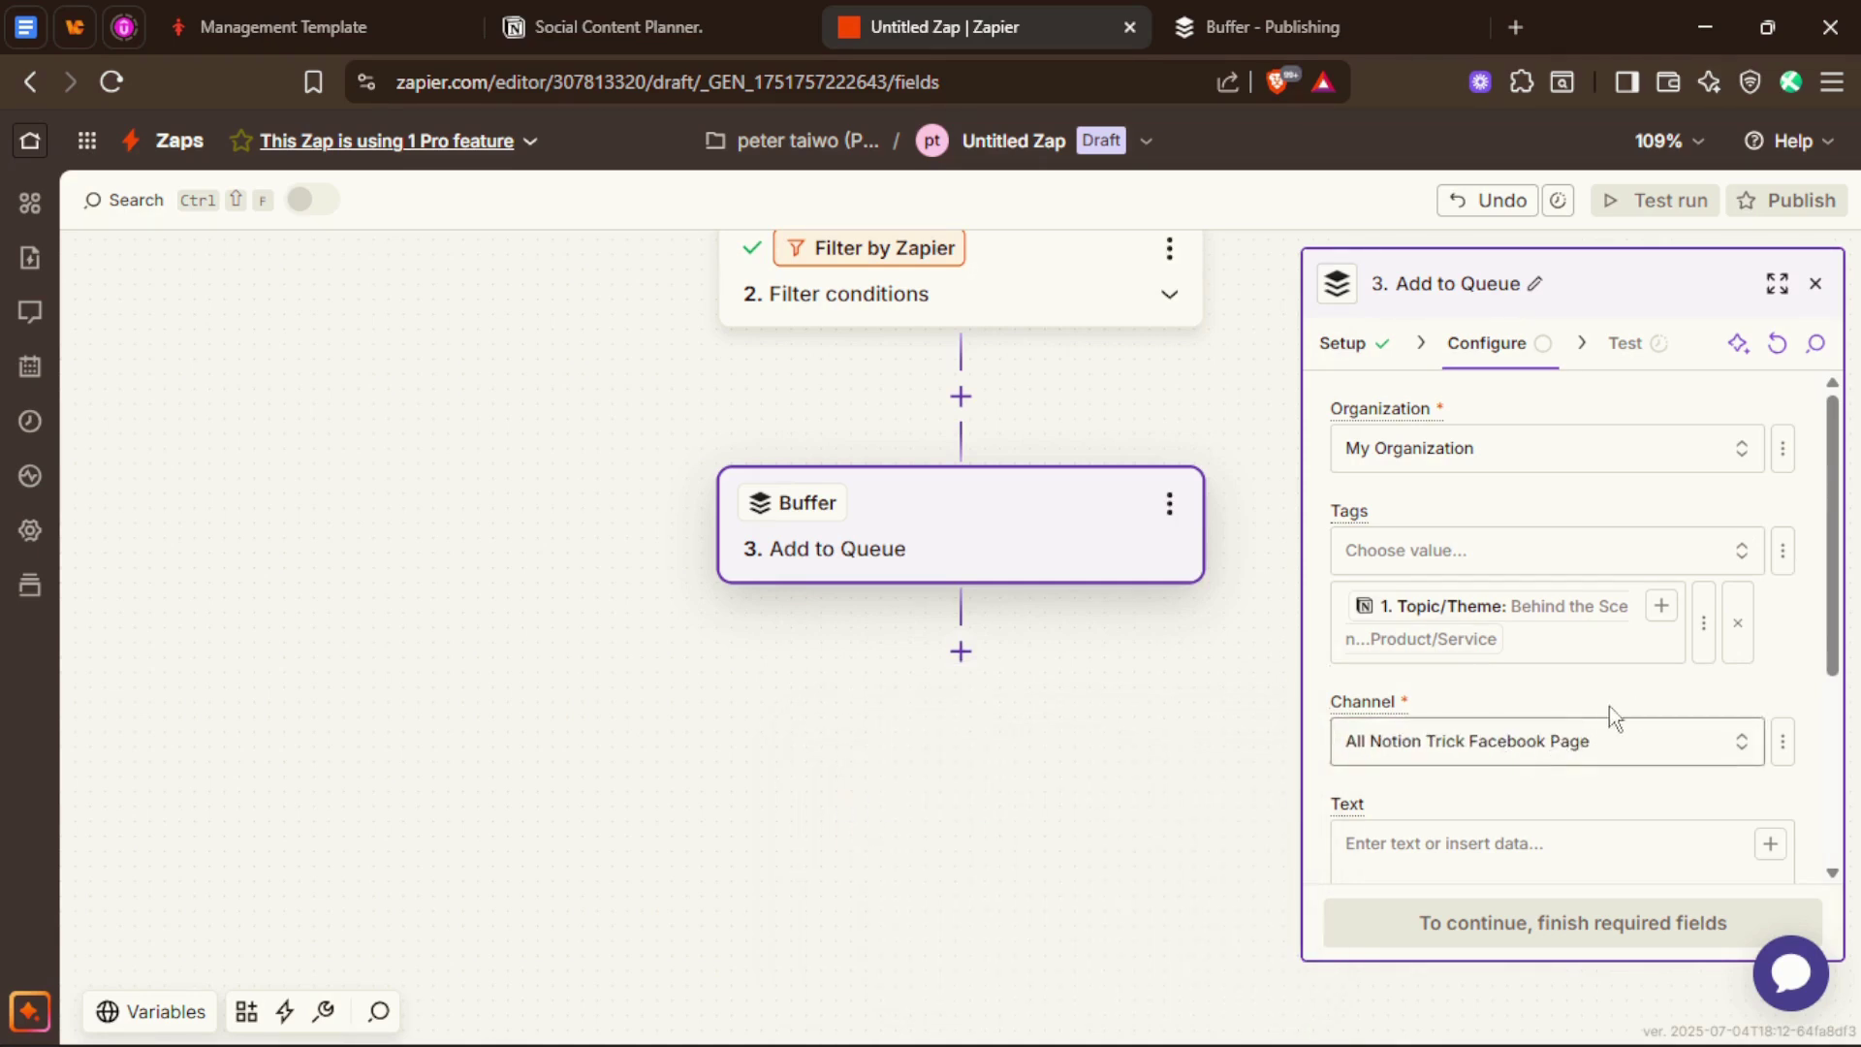
{"action": "scroll", "coordinate": [1561, 679], "scroll_direction": "down", "scroll_amount": 3}
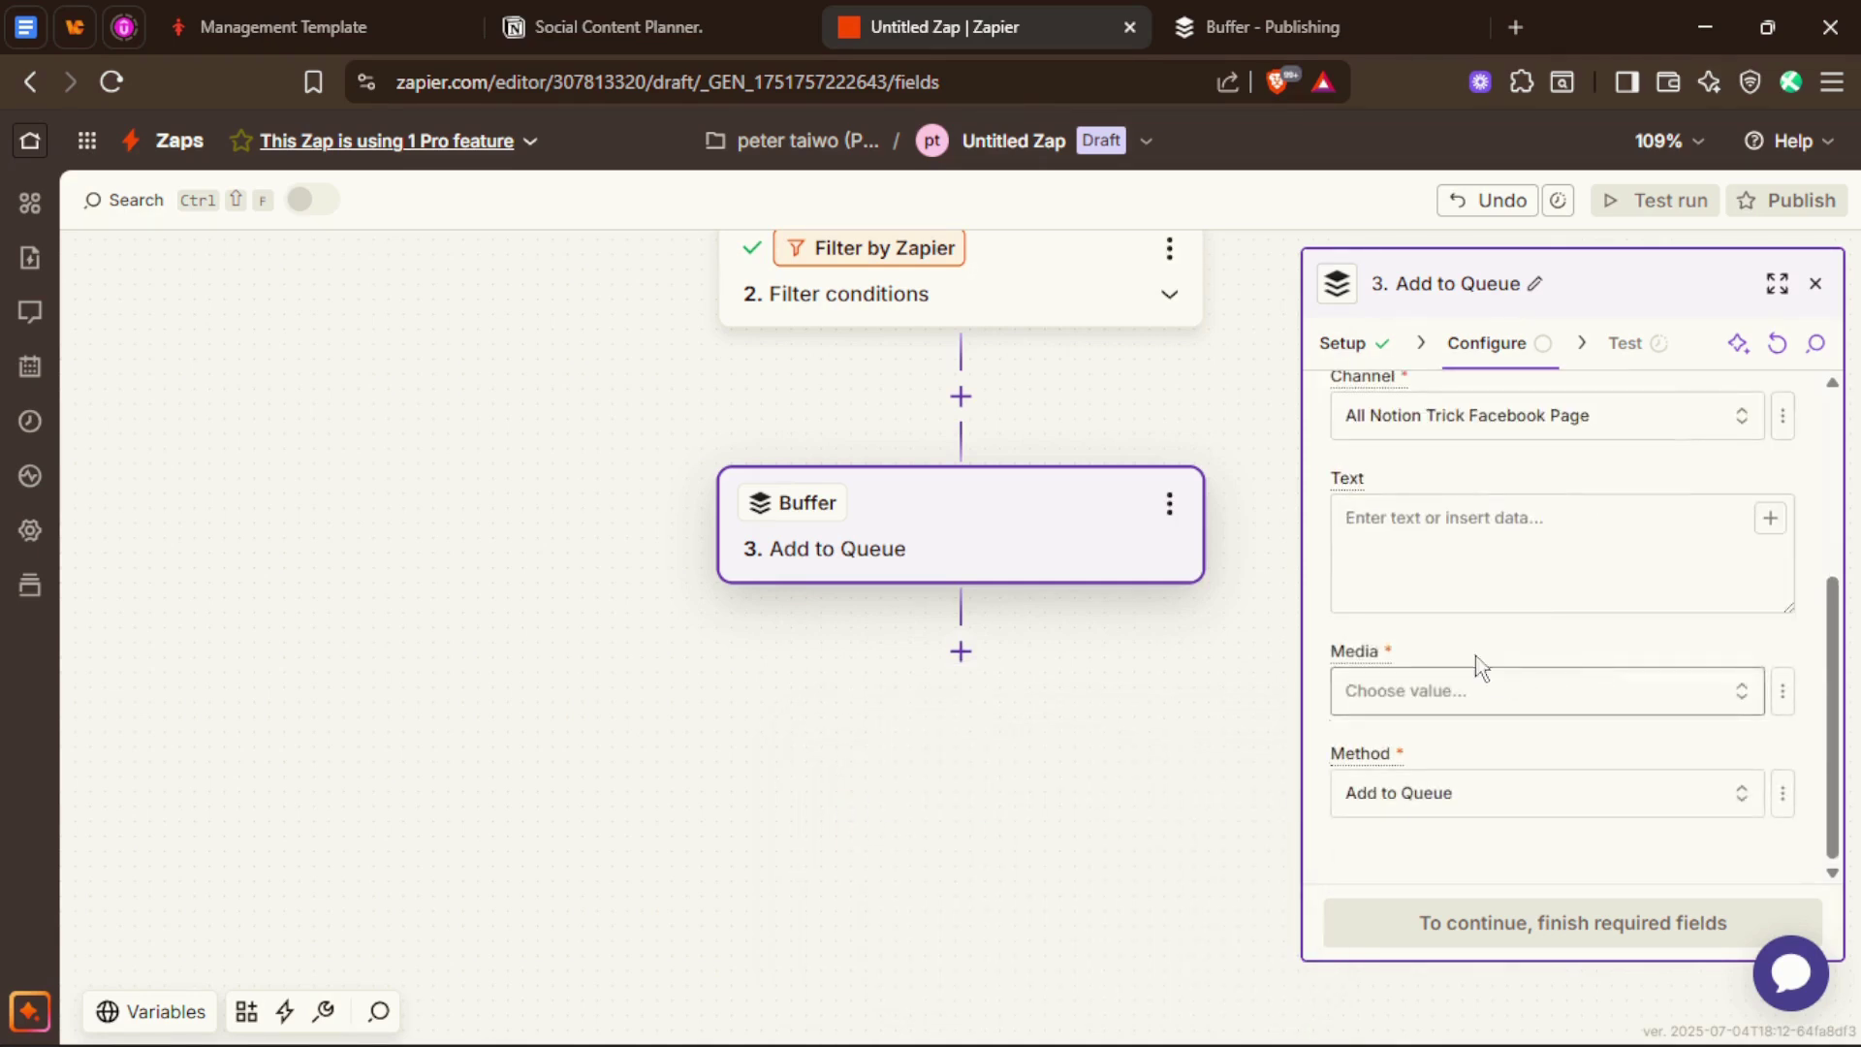
Step: Map the Notion Content Description field to the Buffer step's Text and set its Media to No Attachments
{"action": "left_click", "coordinate": [1447, 575]}
{"action": "type", "text": "/"}
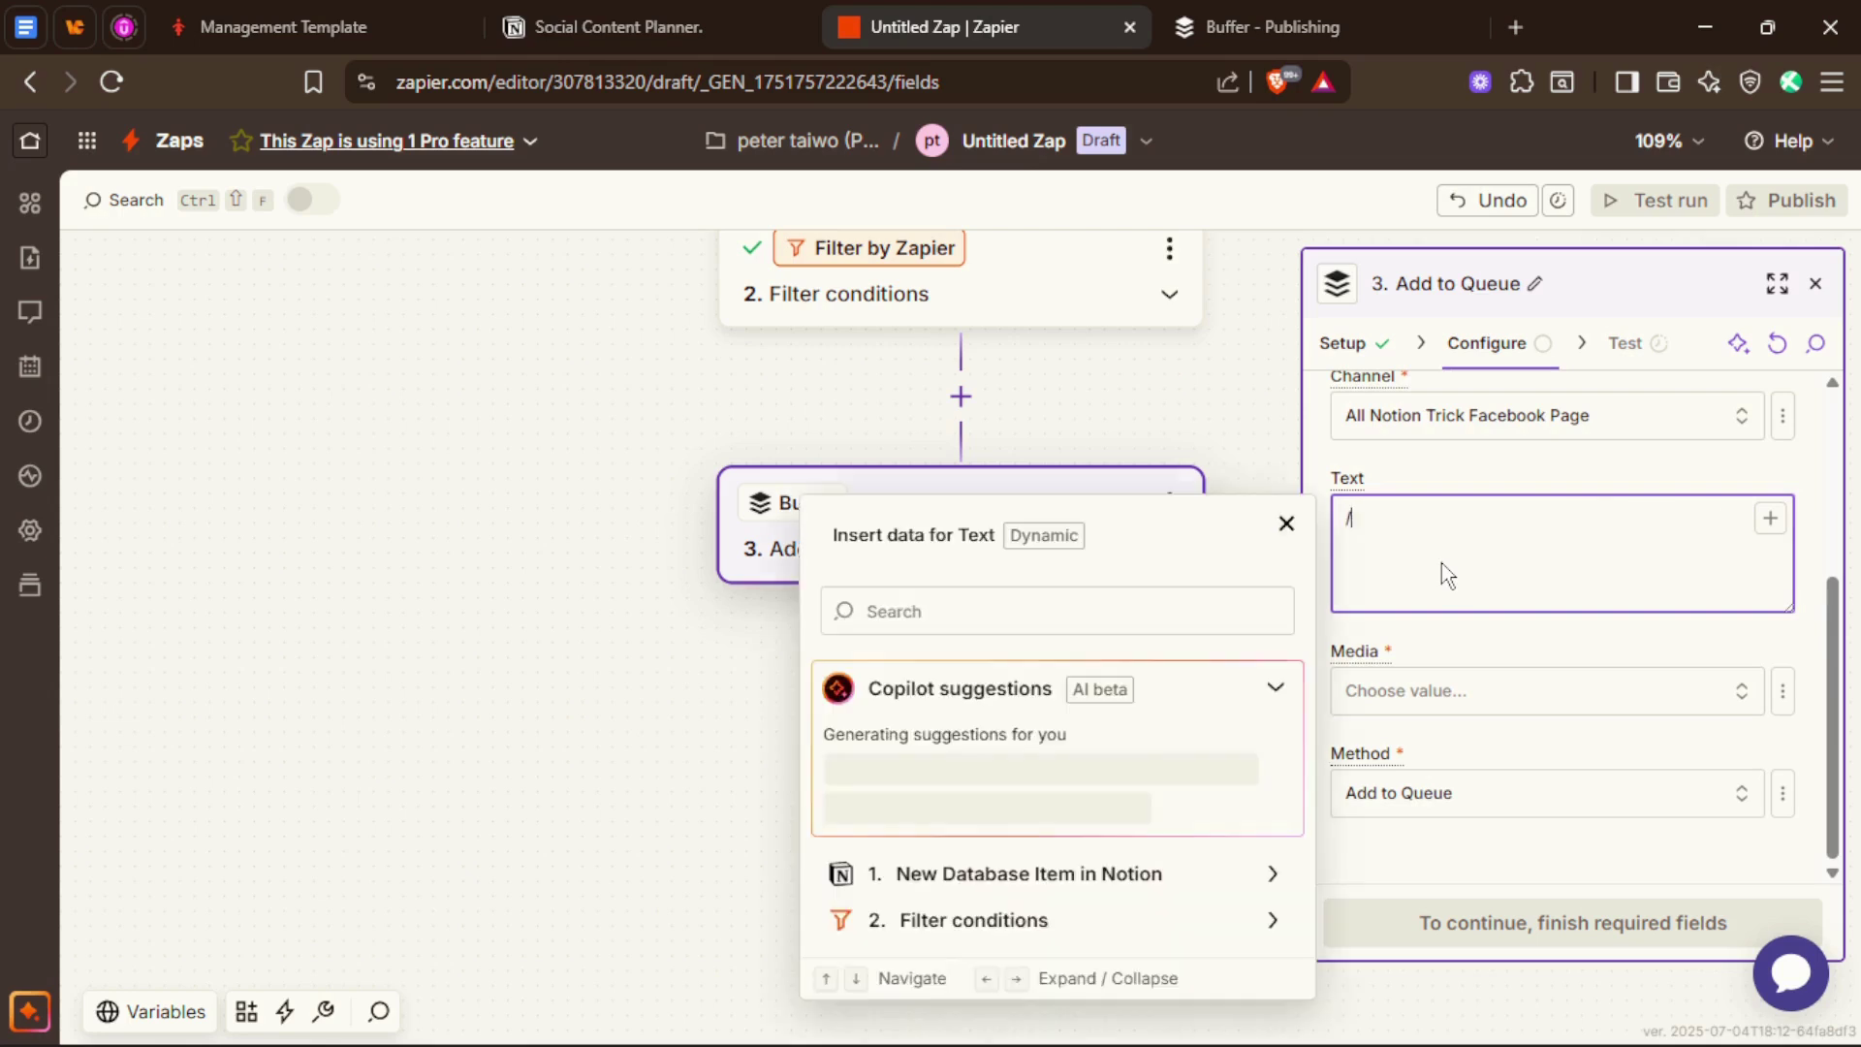
{"action": "left_click", "coordinate": [918, 877]}
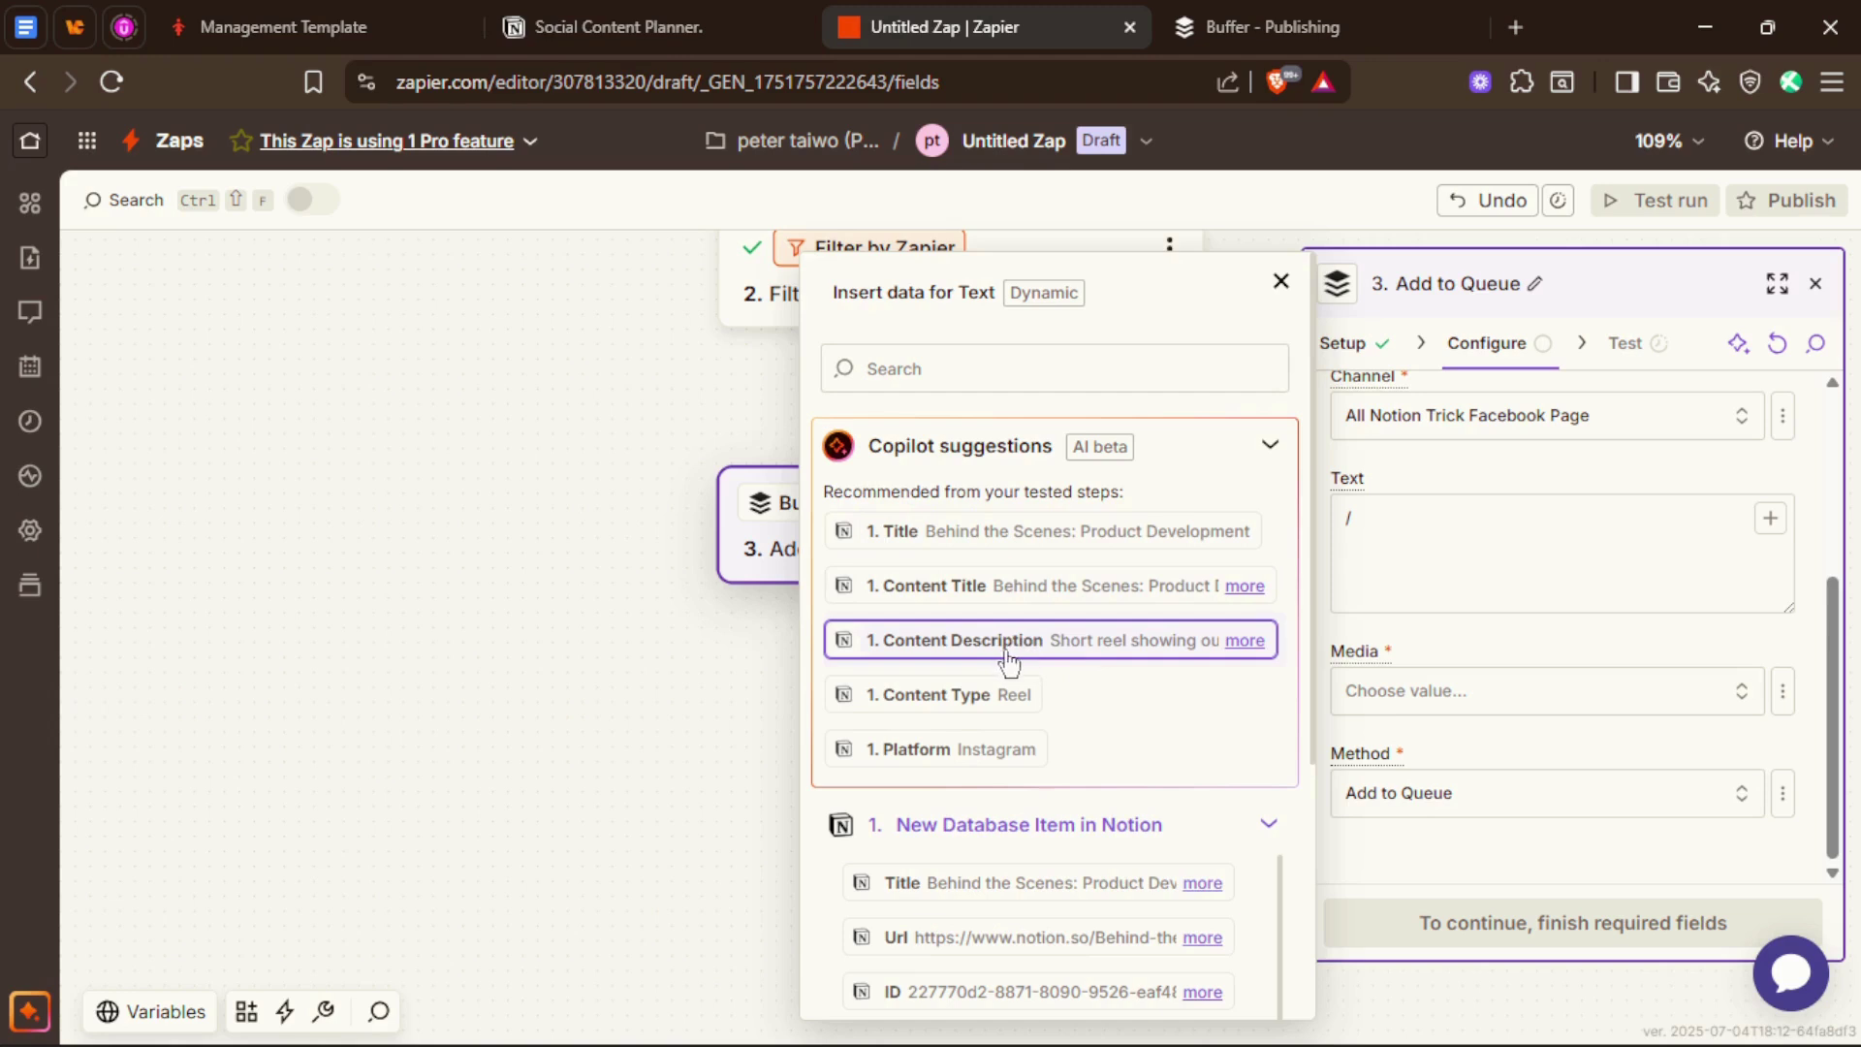
{"action": "left_click", "coordinate": [1008, 659]}
{"action": "left_click", "coordinate": [1488, 710]}
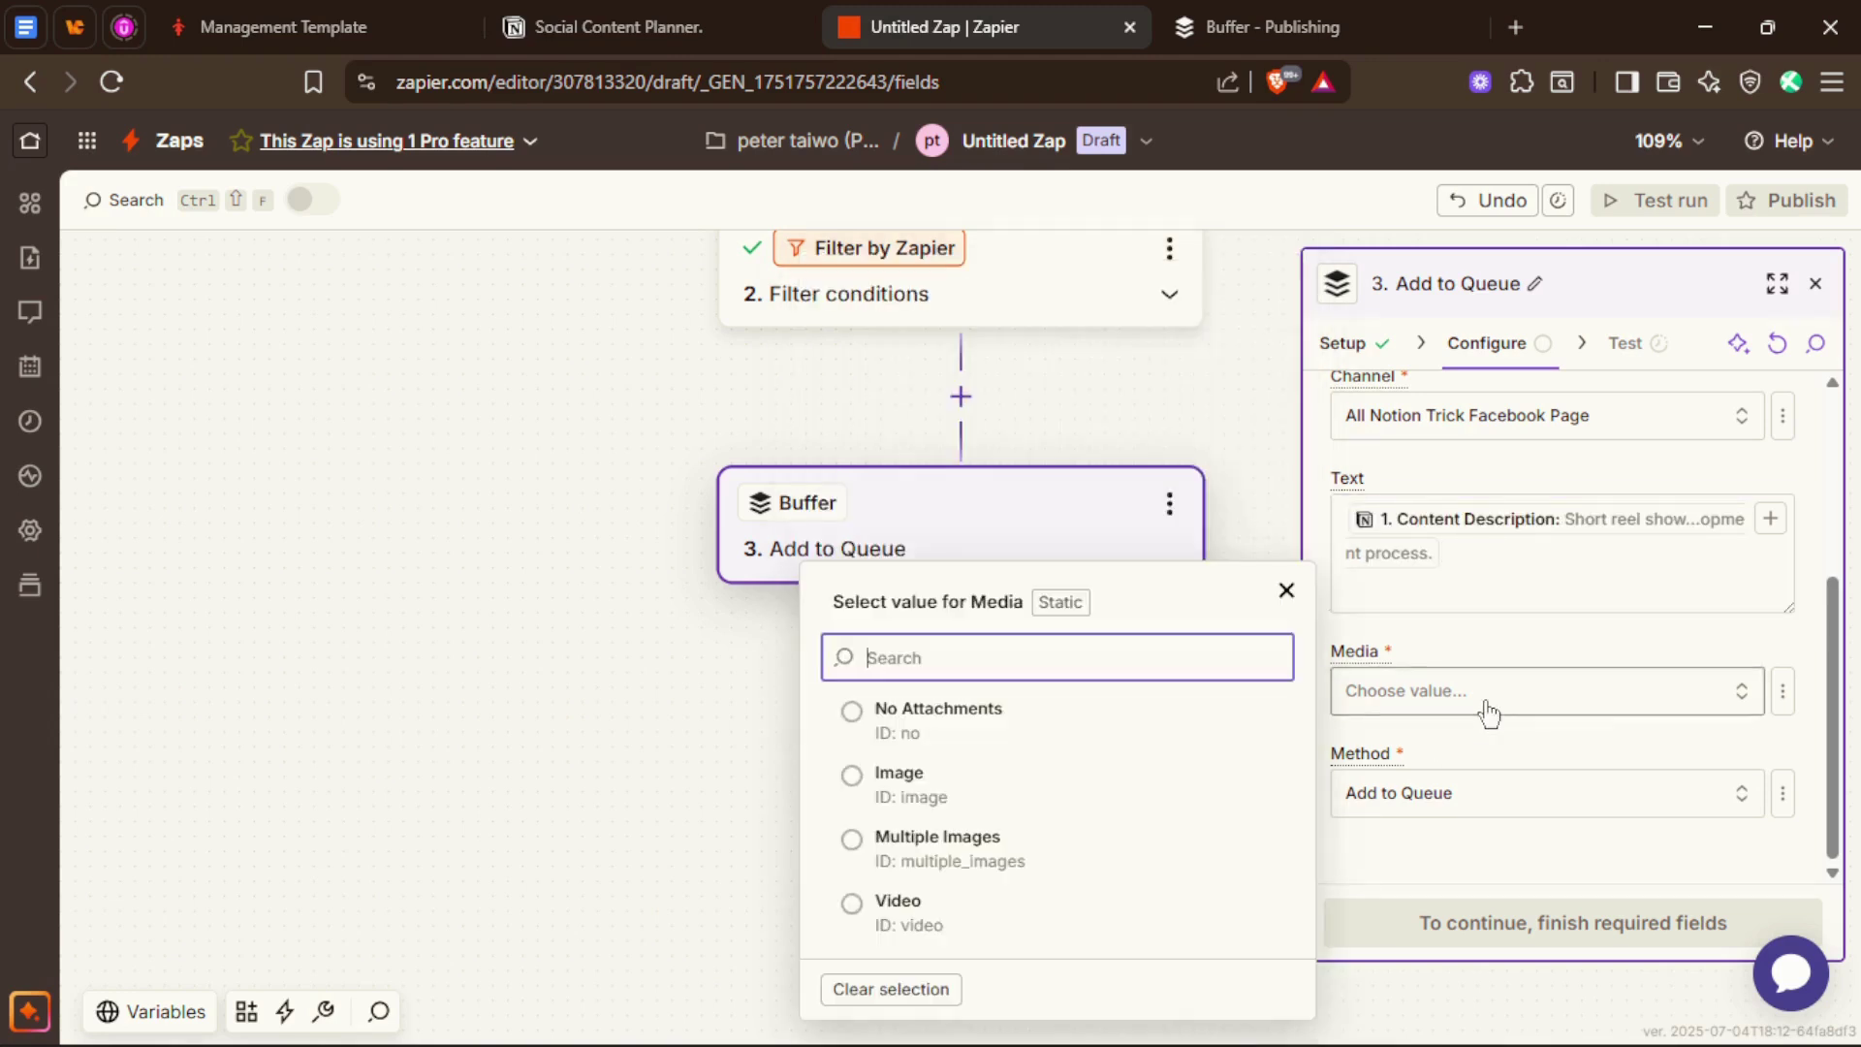
{"action": "left_click", "coordinate": [970, 712]}
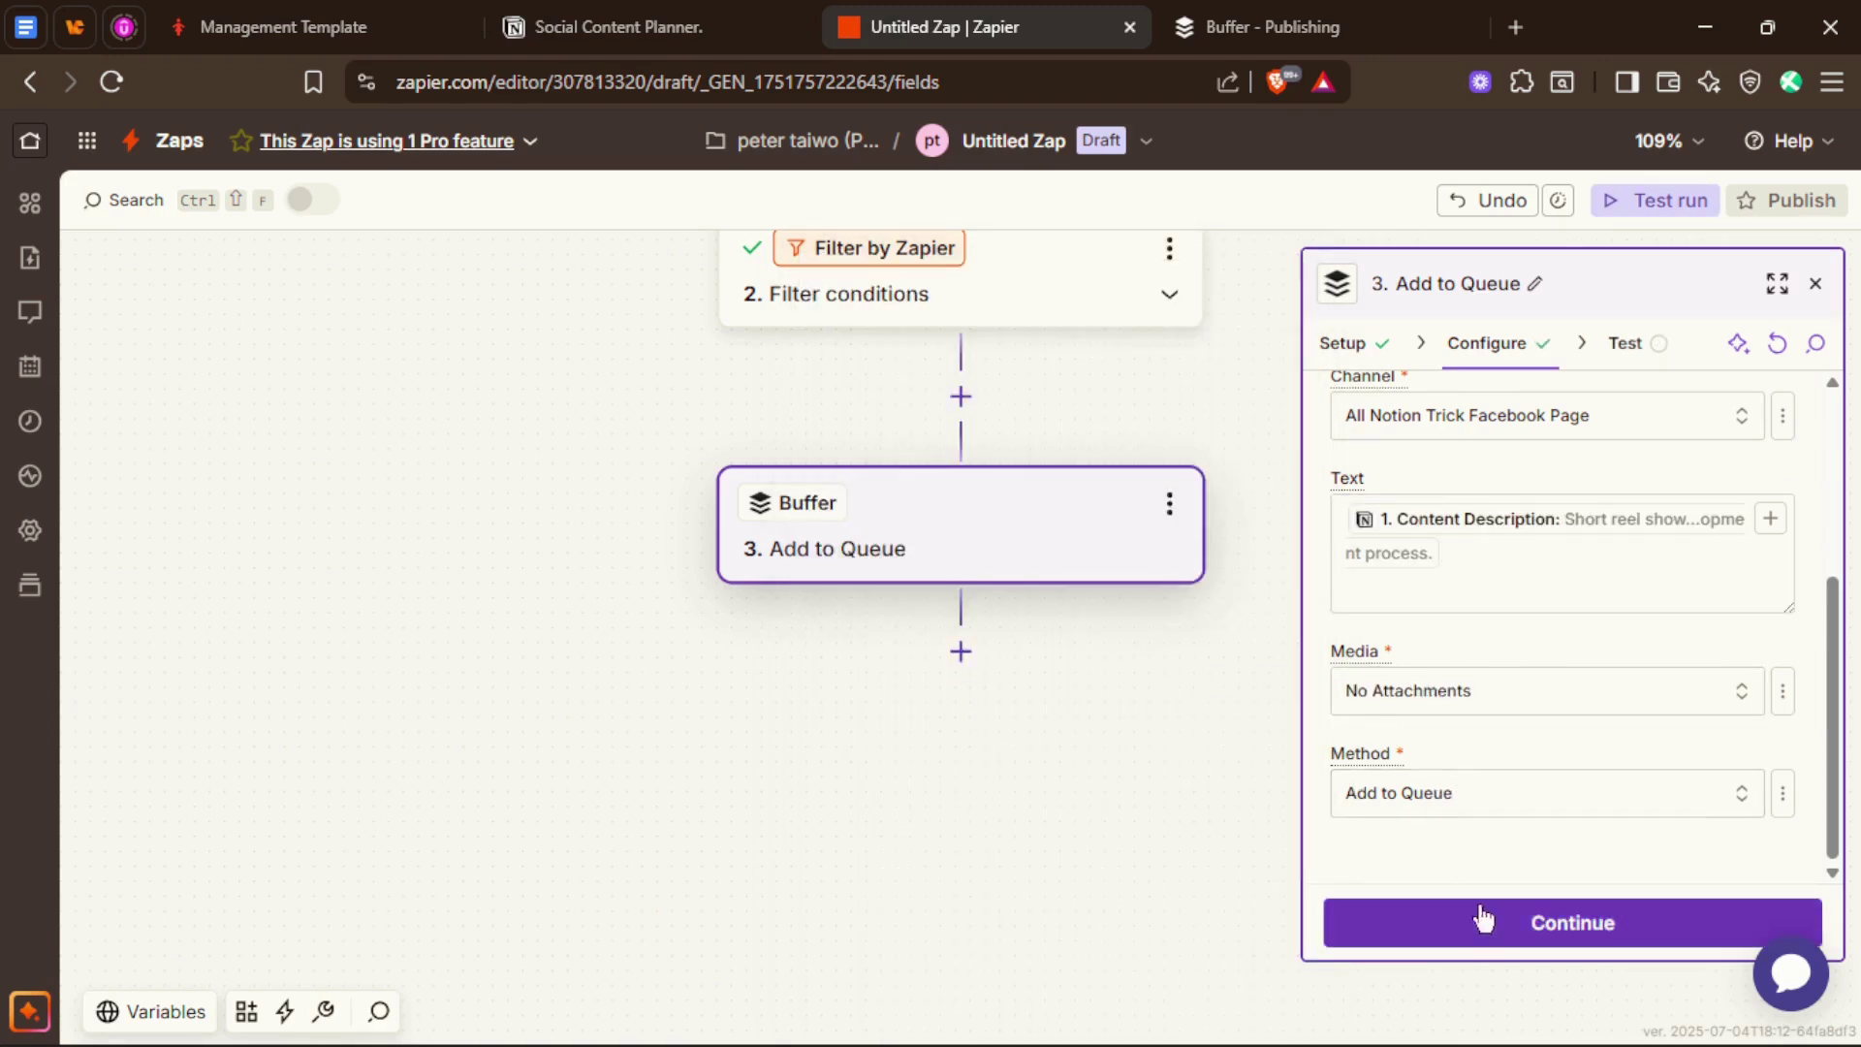
Step: Continue to the Buffer step's test, review the data it will send, and run the test to send the update
{"action": "left_click", "coordinate": [1483, 919]}
{"action": "scroll", "coordinate": [1477, 659], "scroll_direction": "down", "scroll_amount": 2}
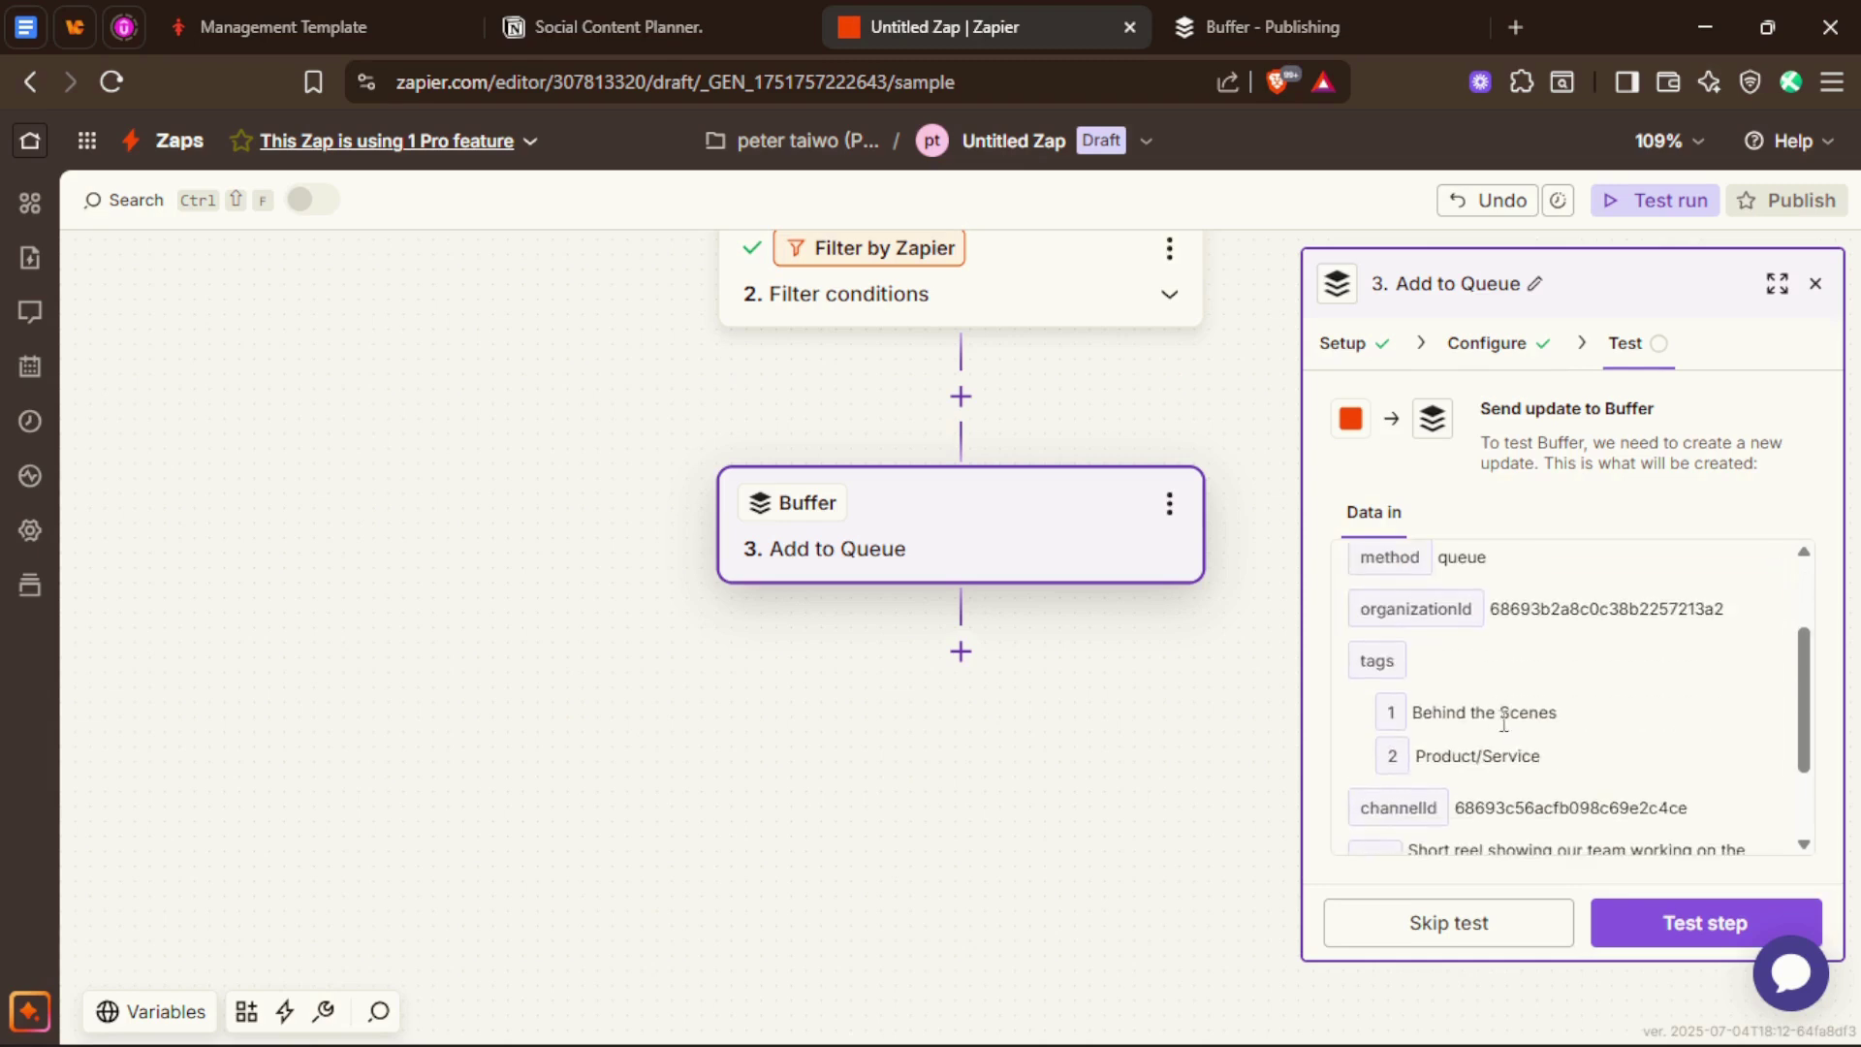
{"action": "left_click", "coordinate": [1651, 921]}
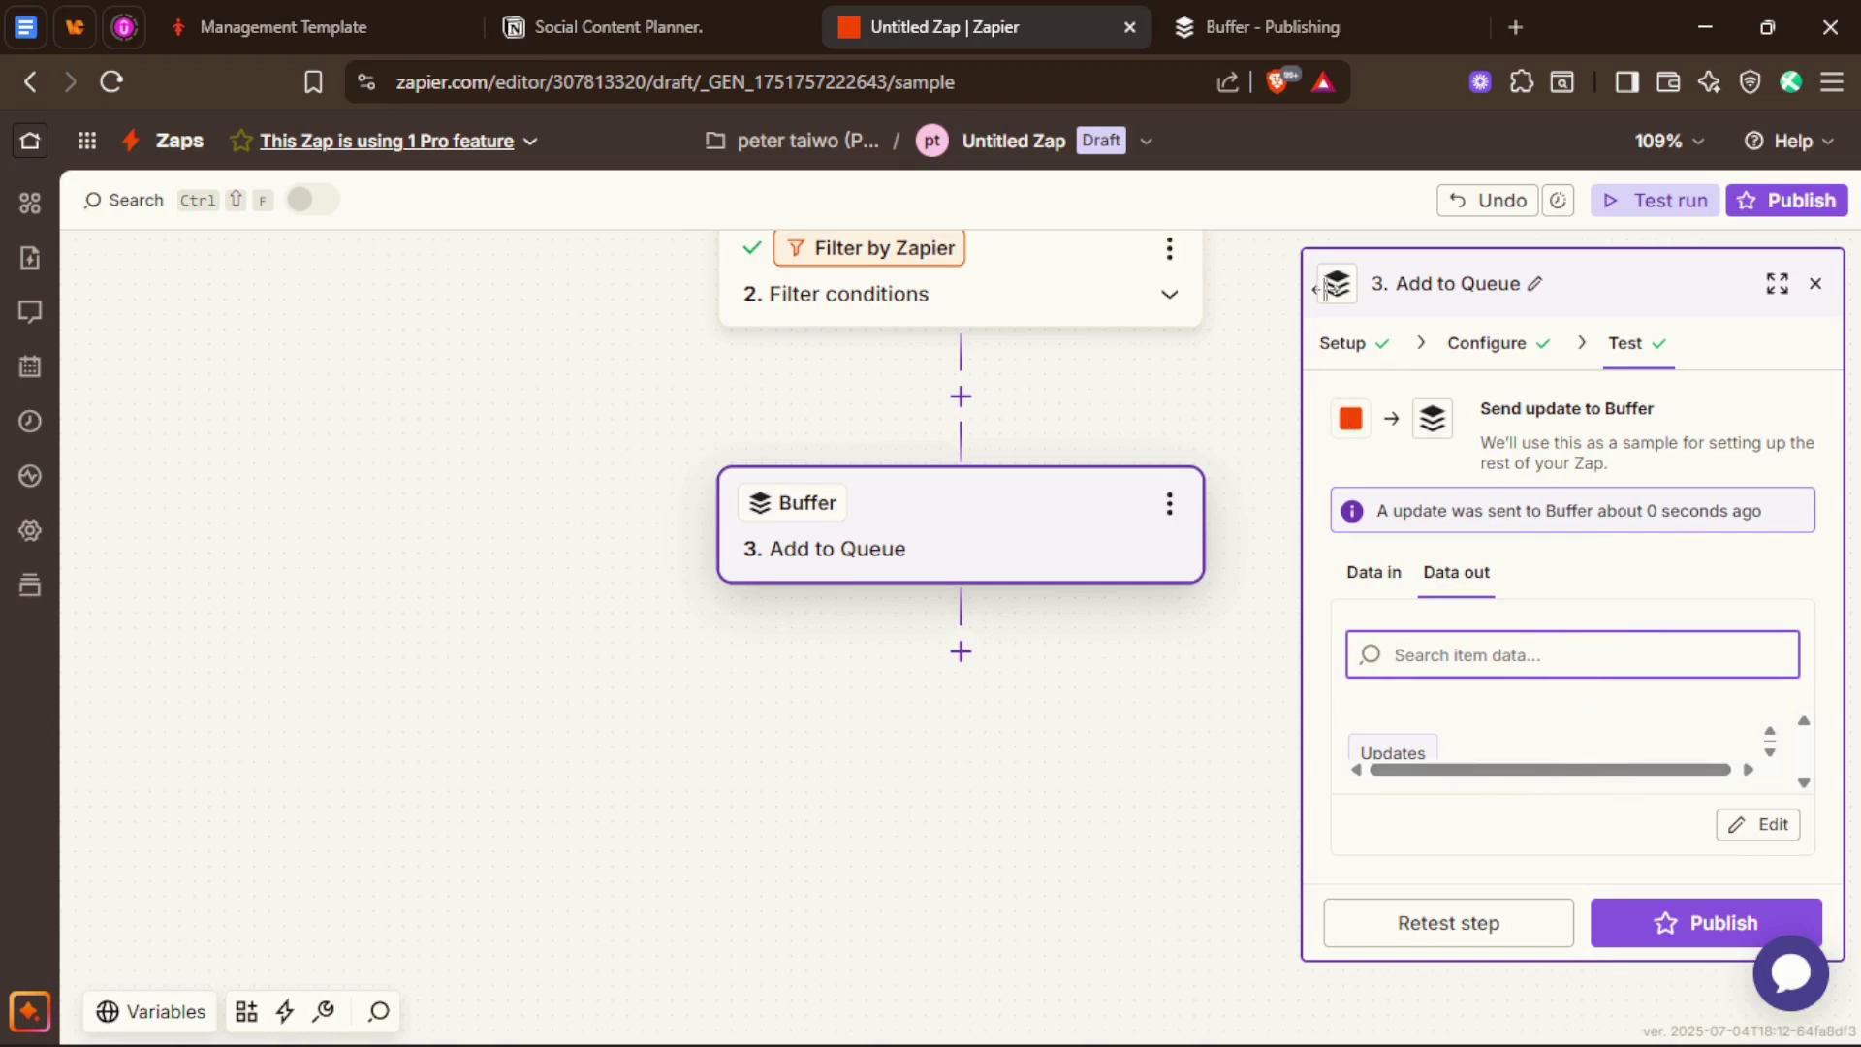
Step: Switch to Buffer and examine the test post in the All Notion Trick queue along with its additional post options
{"action": "left_click", "coordinate": [1326, 10]}
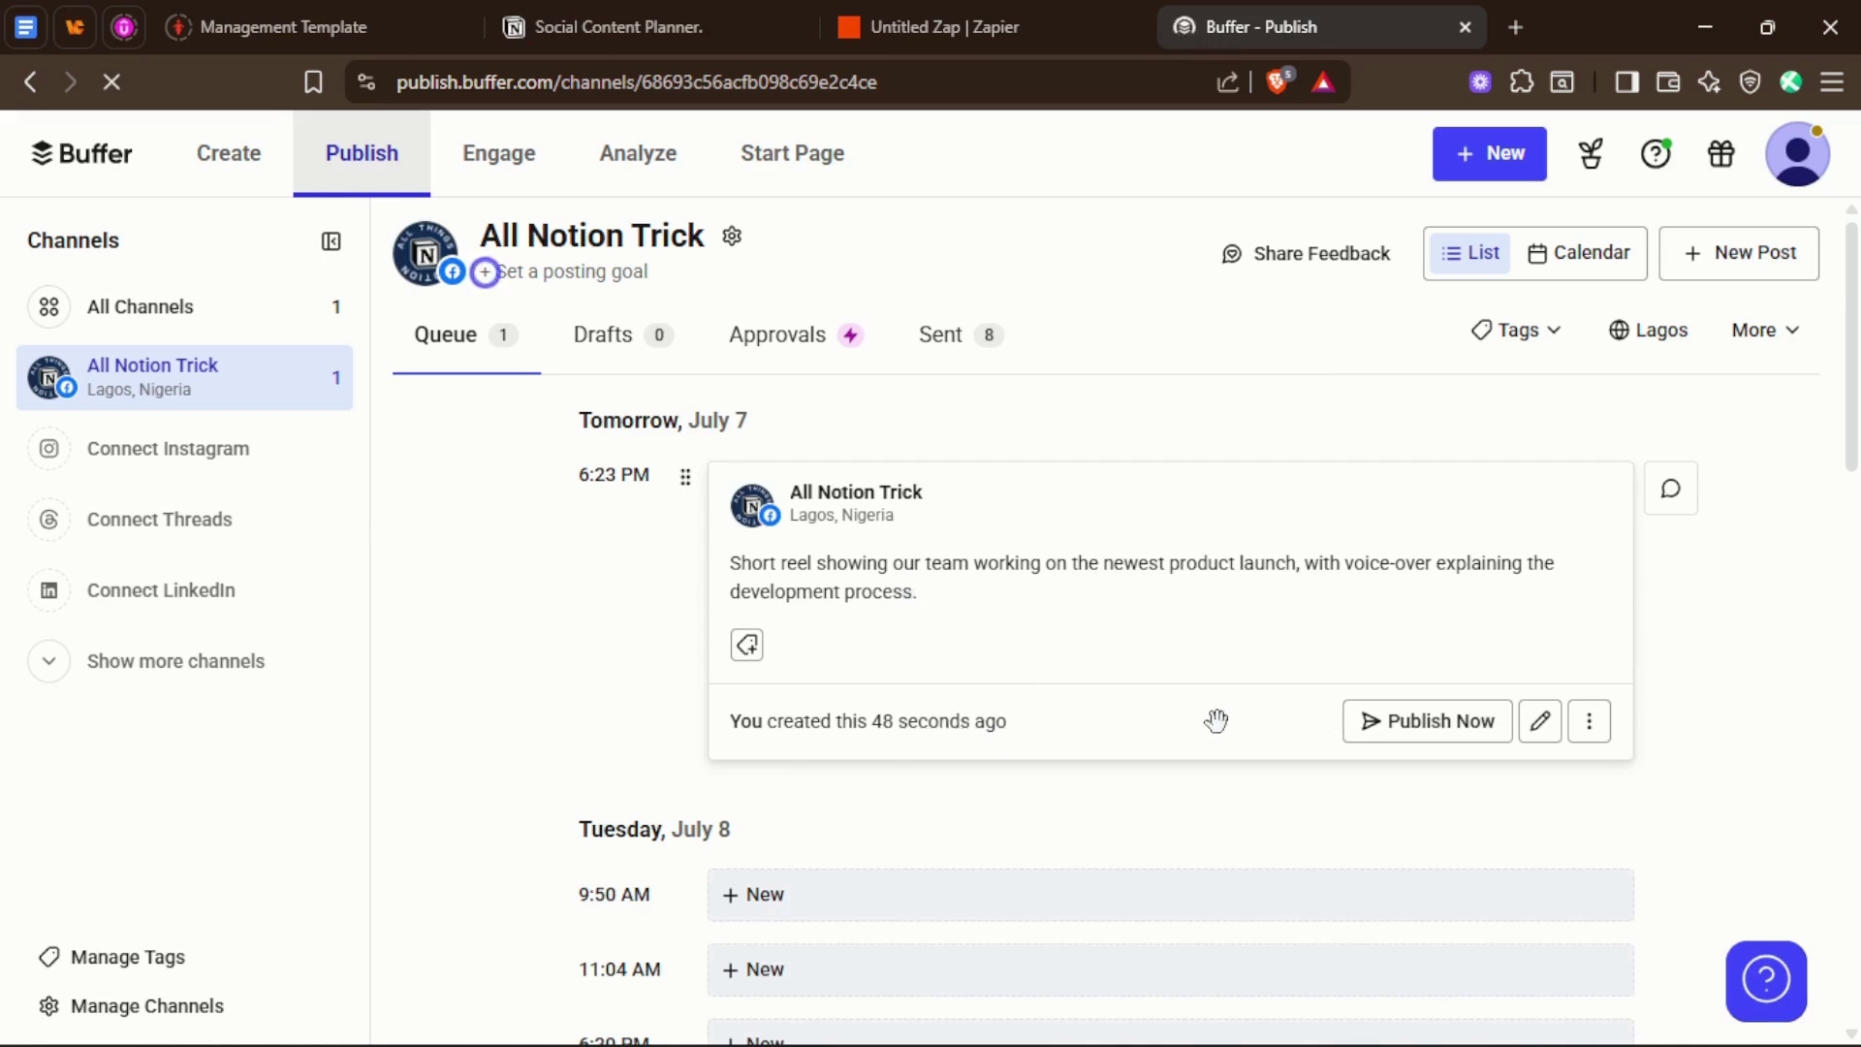
{"action": "left_click", "coordinate": [1588, 727]}
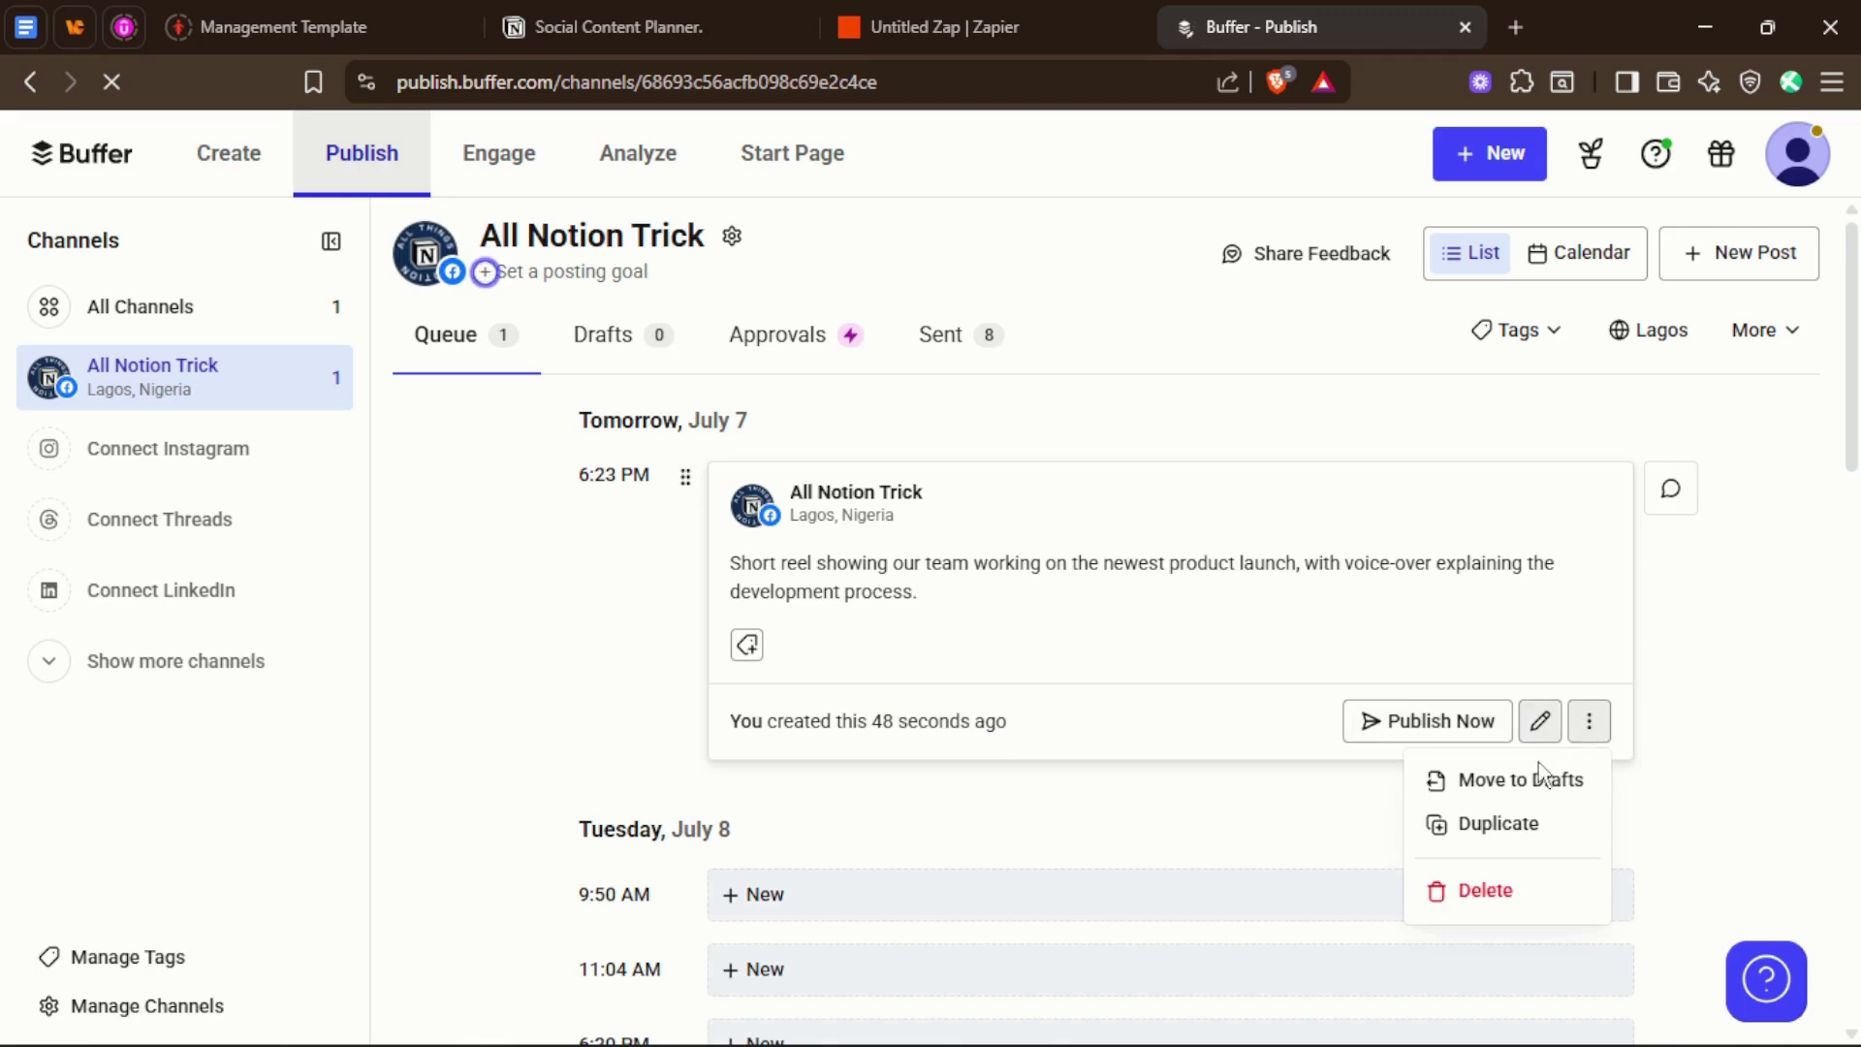
{"action": "left_click", "coordinate": [1538, 722]}
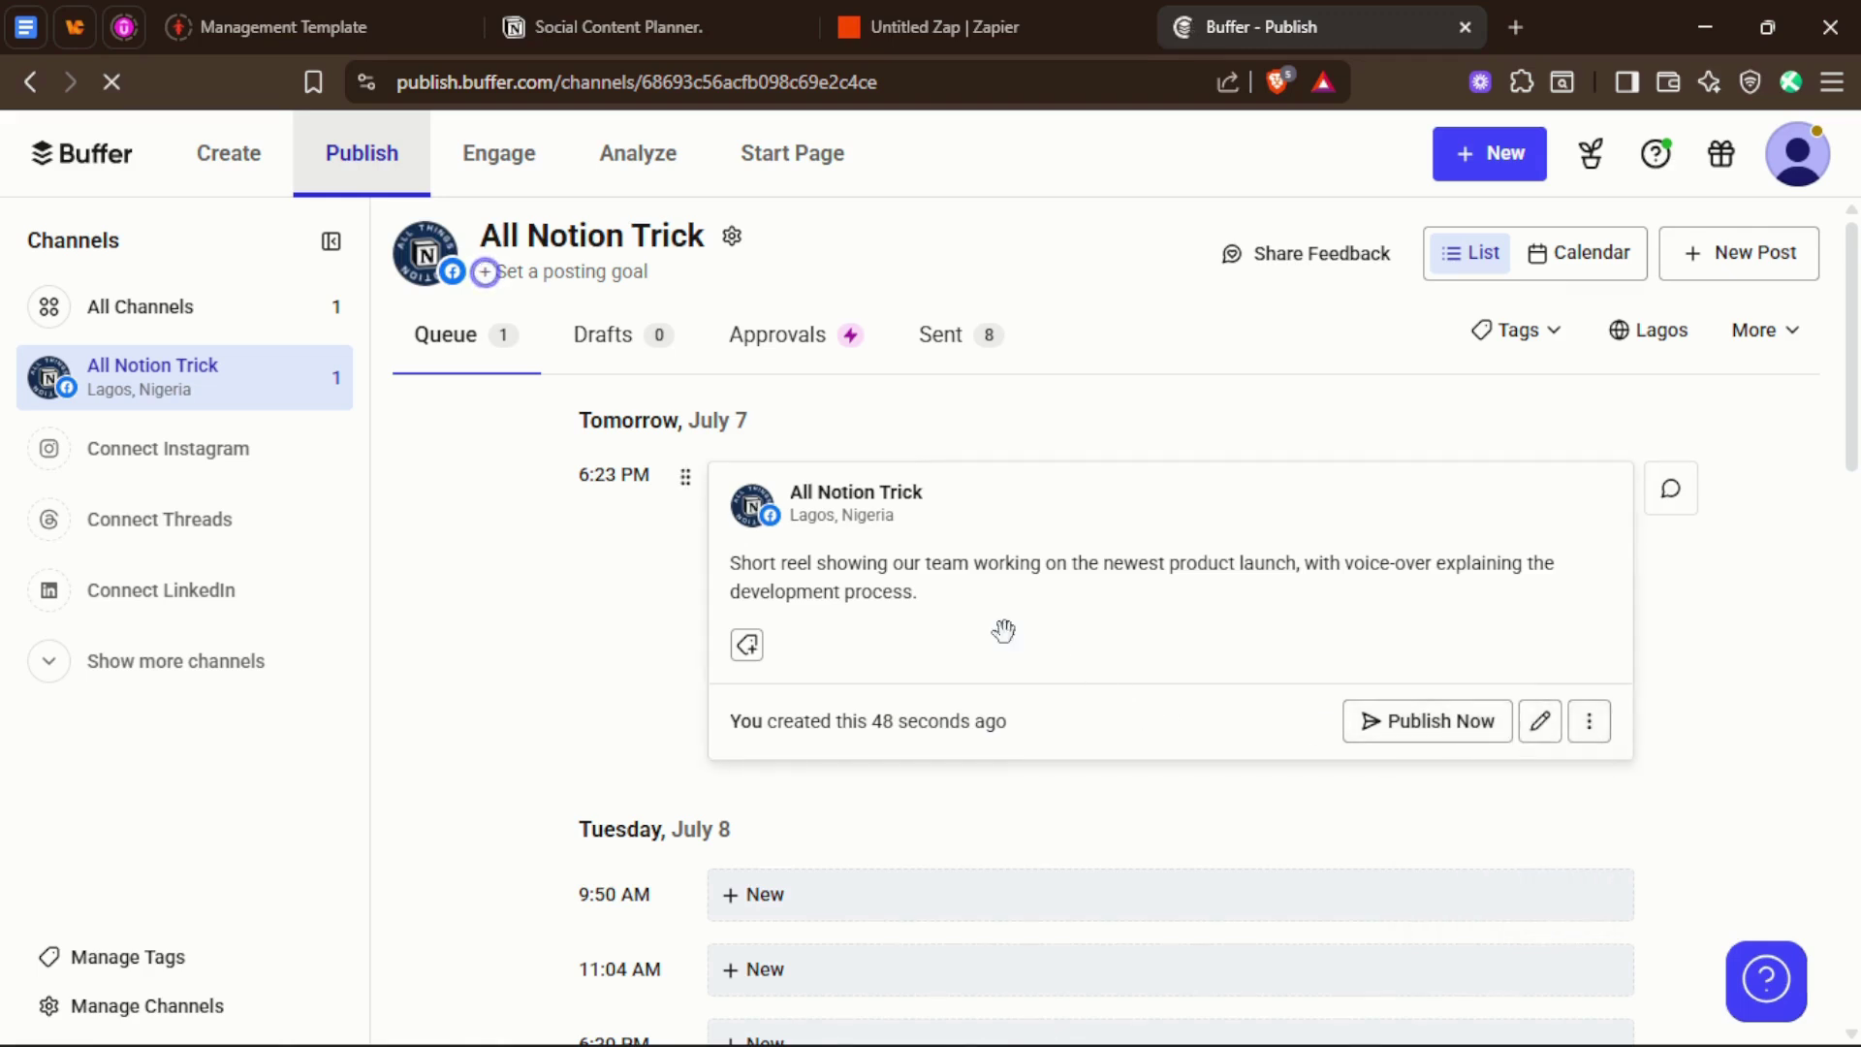